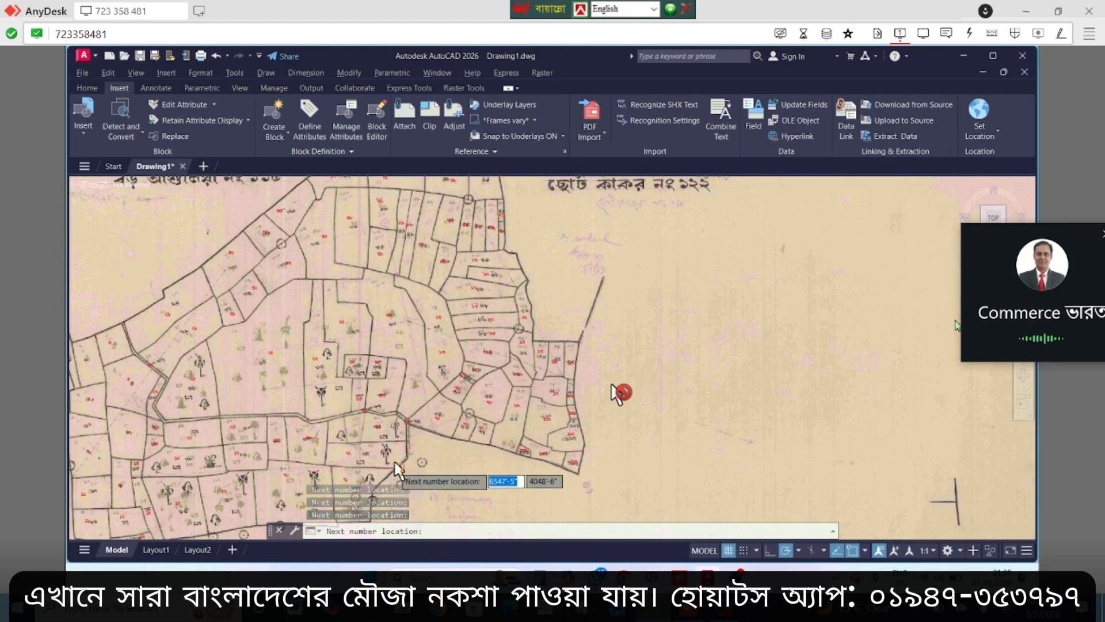
Examine the red plot numbers across the whole scanned mouza map, checking each plot against its handwritten number
{"action": "scroll", "coordinate": [369, 469], "scroll_direction": "up", "scroll_amount": 5}
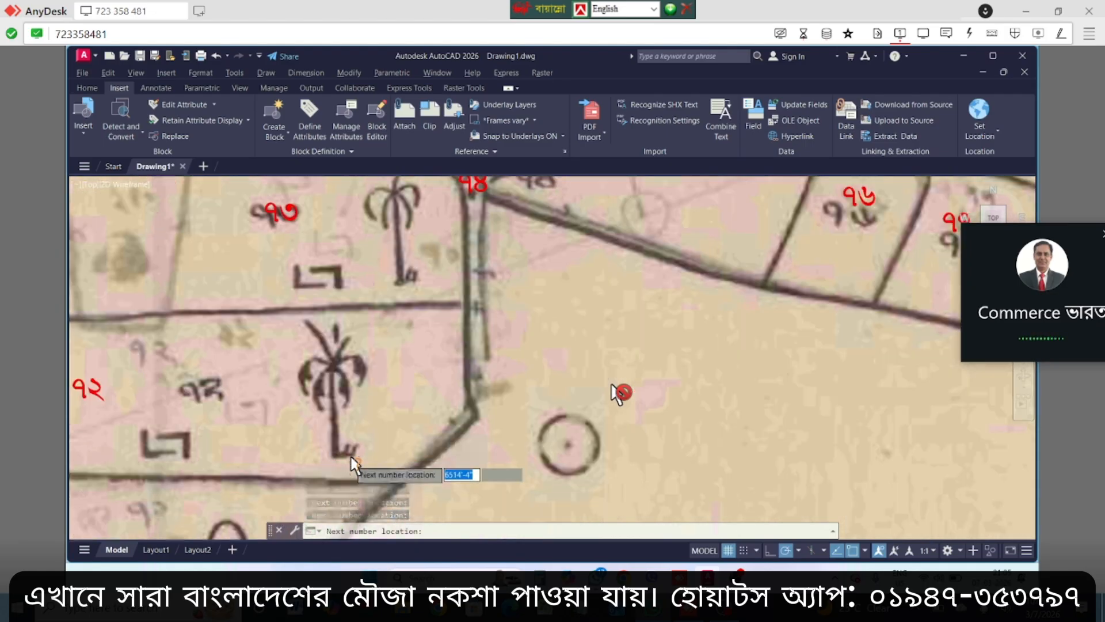
{"action": "scroll", "coordinate": [351, 458], "scroll_direction": "down", "scroll_amount": 5}
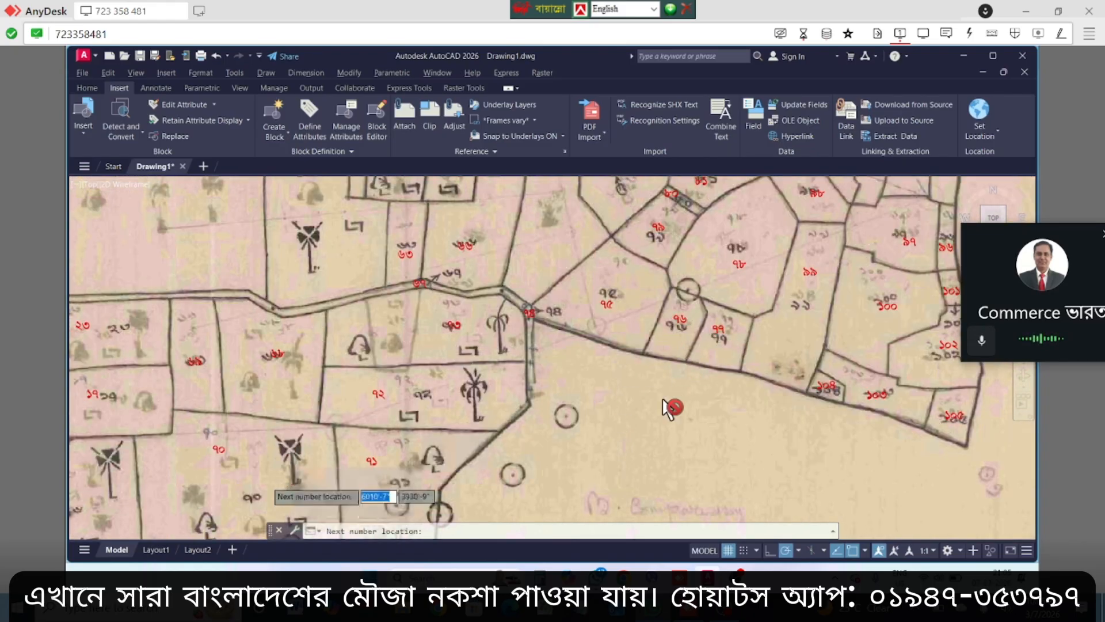
{"action": "scroll", "coordinate": [423, 357], "scroll_direction": "up", "scroll_amount": 5}
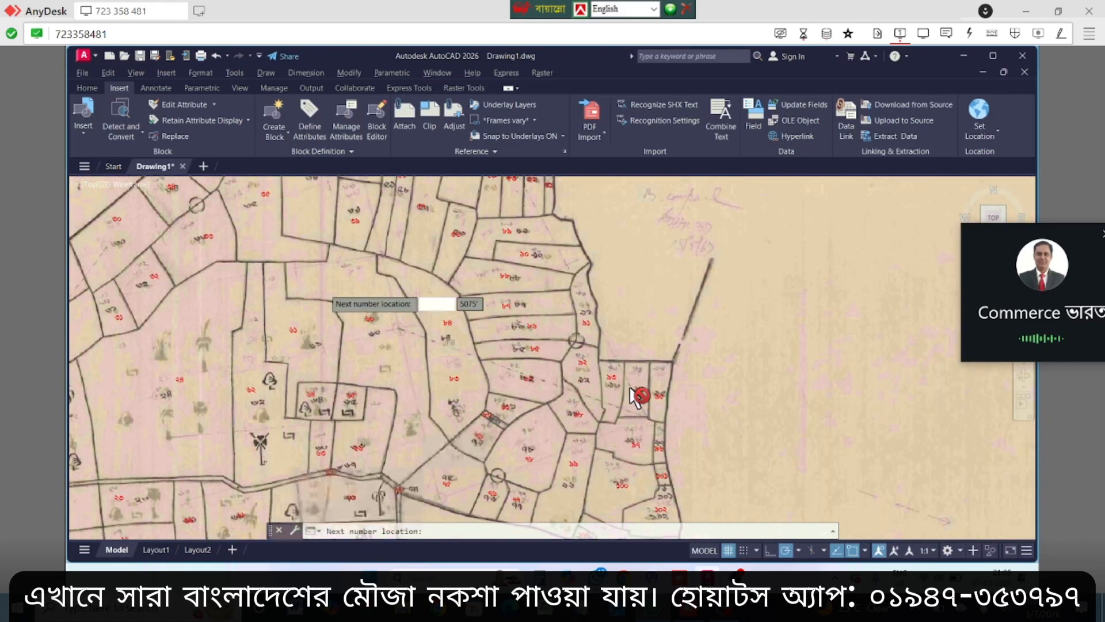
{"action": "scroll", "coordinate": [465, 378], "scroll_direction": "down", "scroll_amount": 2}
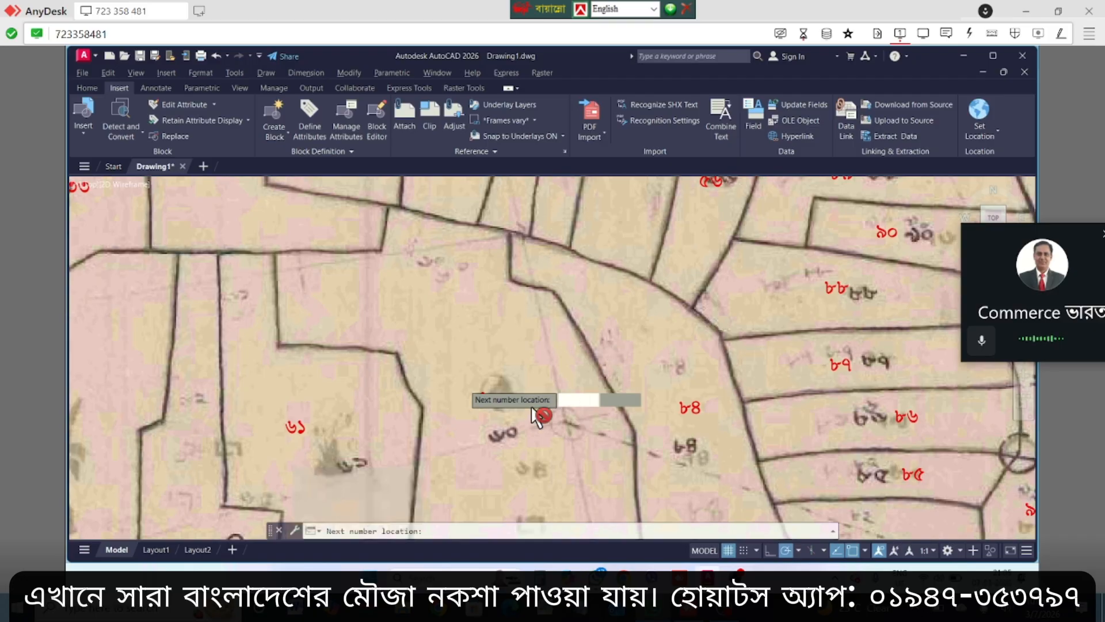
{"action": "scroll", "coordinate": [505, 442], "scroll_direction": "down", "scroll_amount": 3}
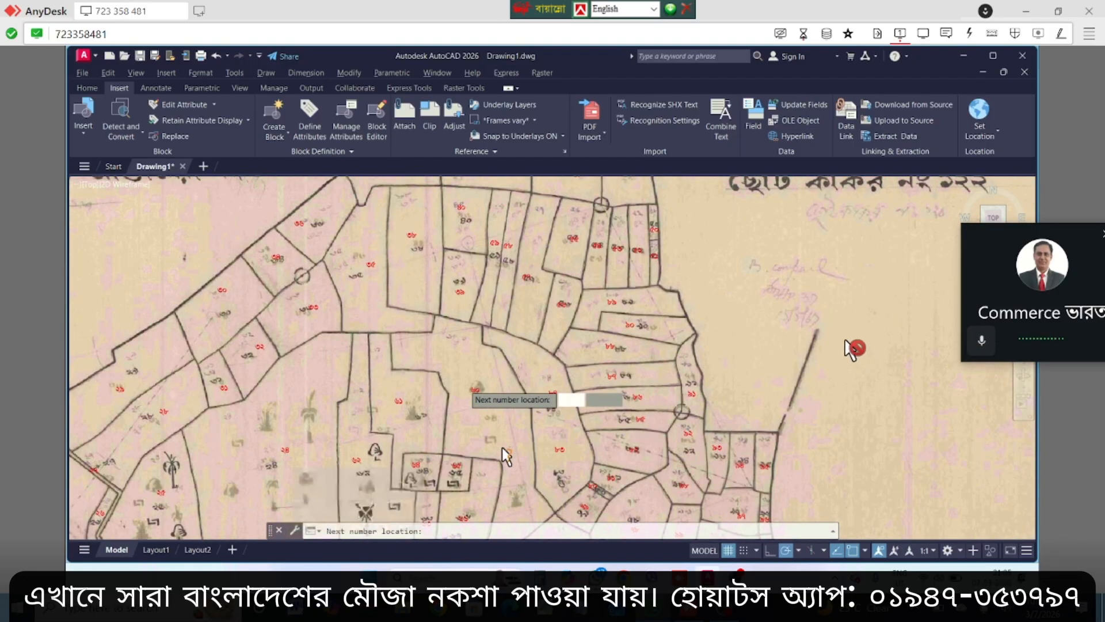
{"action": "scroll", "coordinate": [499, 456], "scroll_direction": "down", "scroll_amount": 2}
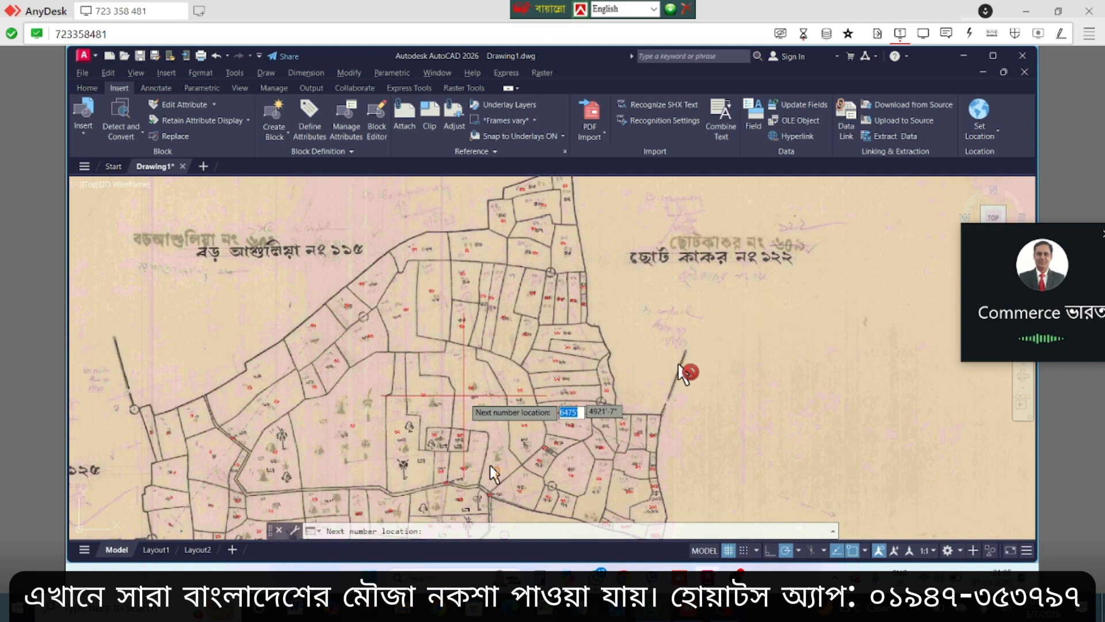
{"action": "scroll", "coordinate": [489, 465], "scroll_direction": "down", "scroll_amount": 4}
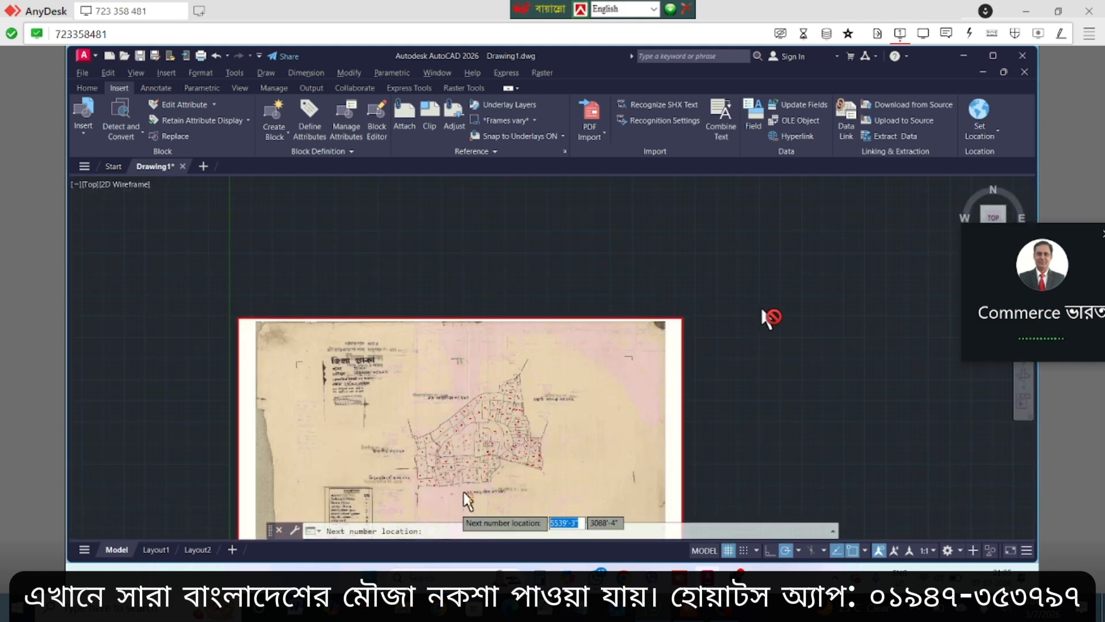
{"action": "scroll", "coordinate": [464, 499], "scroll_direction": "up", "scroll_amount": 2}
{"action": "scroll", "coordinate": [483, 465], "scroll_direction": "up", "scroll_amount": 4}
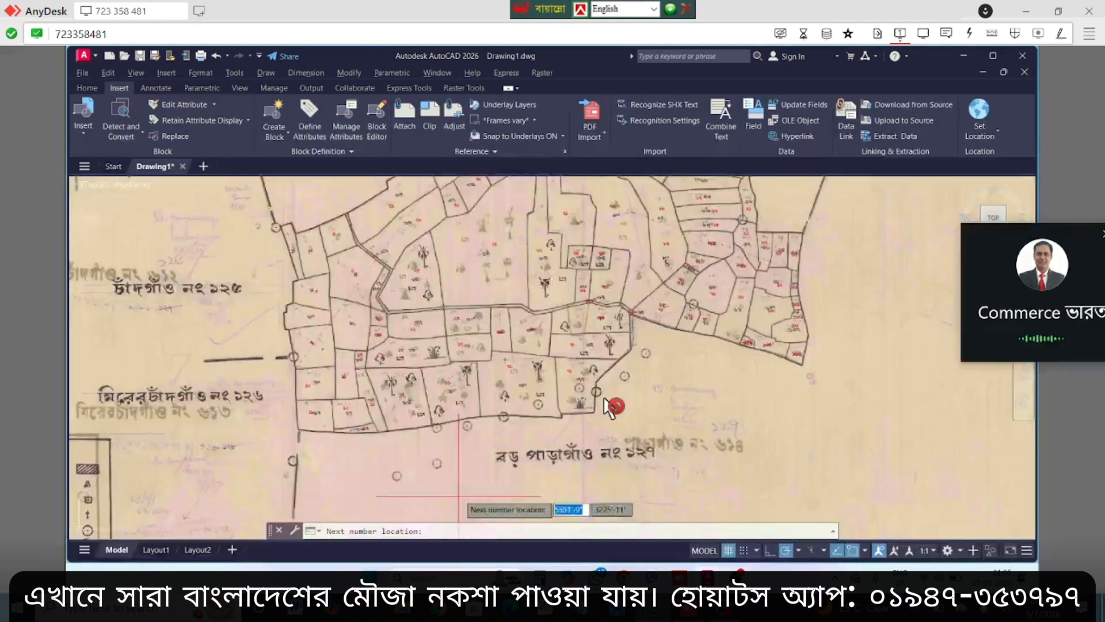
{"action": "scroll", "coordinate": [479, 465], "scroll_direction": "up", "scroll_amount": 2}
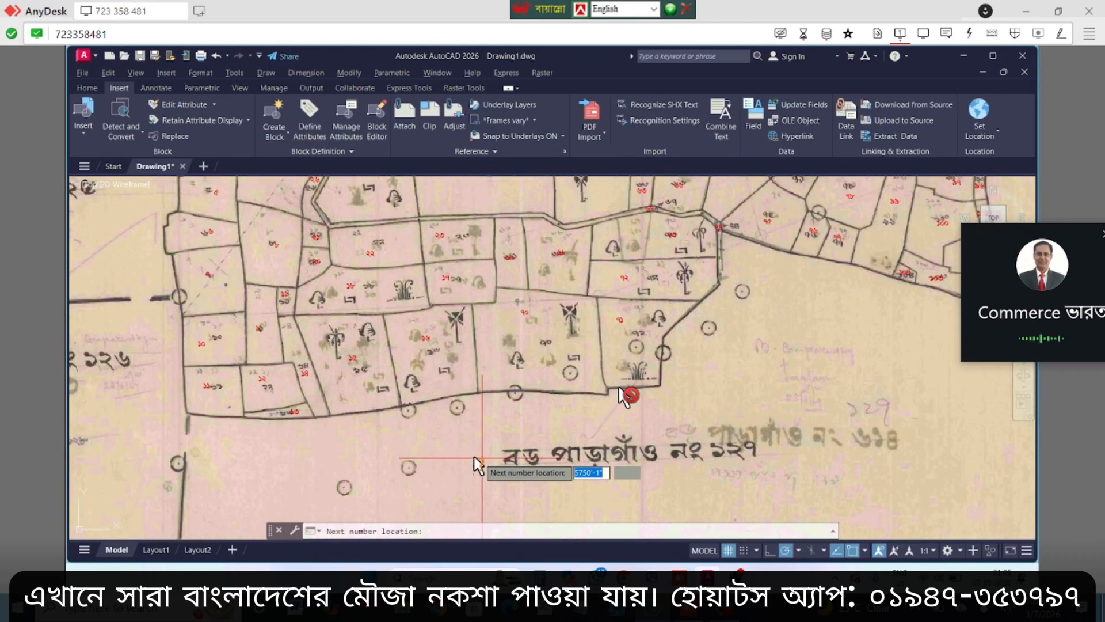
{"action": "scroll", "coordinate": [481, 461], "scroll_direction": "up", "scroll_amount": 6}
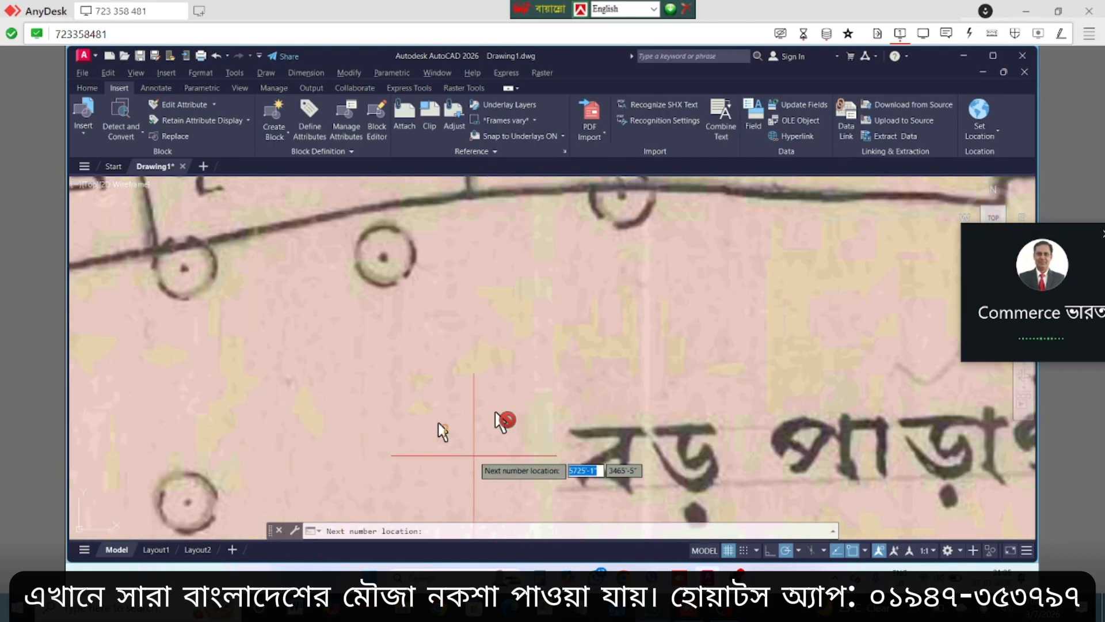
{"action": "scroll", "coordinate": [473, 455], "scroll_direction": "down", "scroll_amount": 6}
{"action": "scroll", "coordinate": [491, 425], "scroll_direction": "up", "scroll_amount": 2}
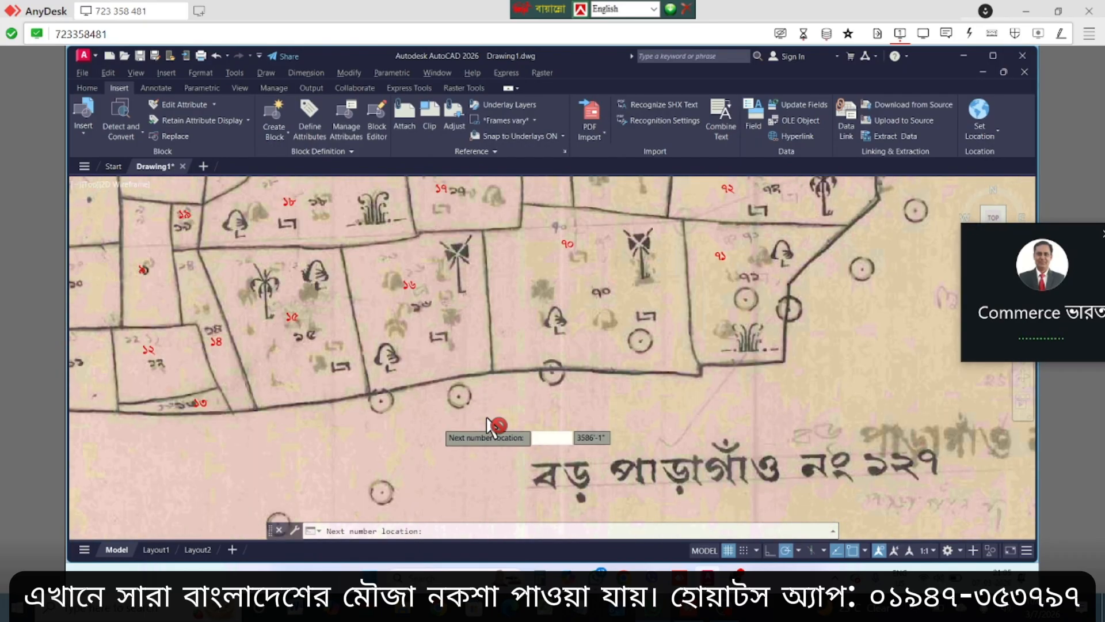
{"action": "scroll", "coordinate": [439, 423], "scroll_direction": "up", "scroll_amount": 2}
{"action": "scroll", "coordinate": [443, 440], "scroll_direction": "down", "scroll_amount": 2}
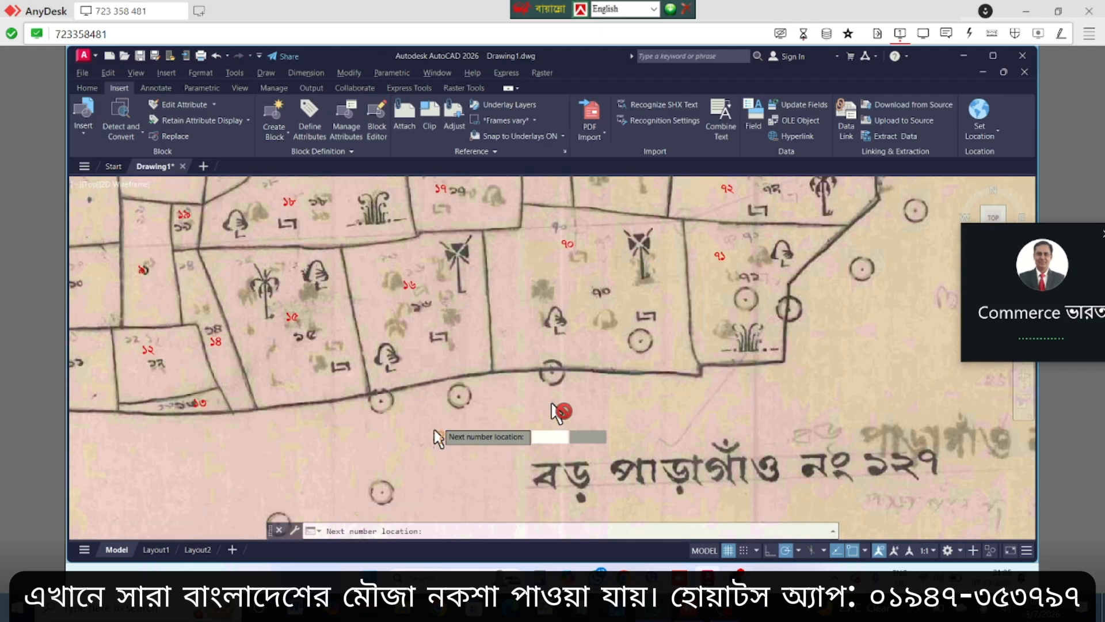
{"action": "scroll", "coordinate": [424, 426], "scroll_direction": "down", "scroll_amount": 2}
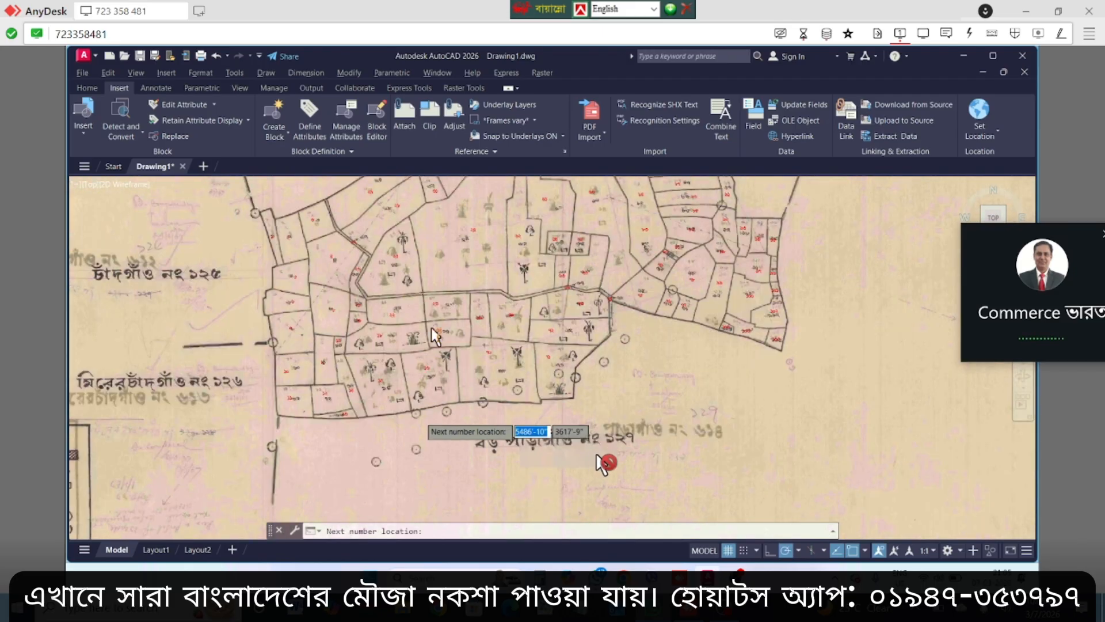
{"action": "scroll", "coordinate": [438, 351], "scroll_direction": "down", "scroll_amount": 5}
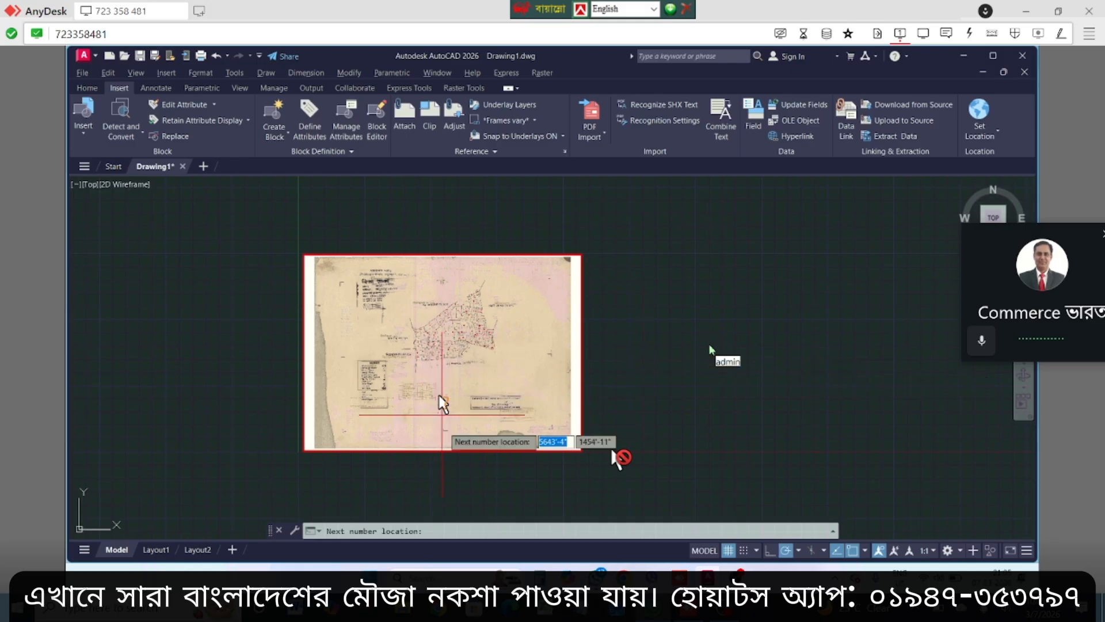
{"action": "scroll", "coordinate": [452, 392], "scroll_direction": "up", "scroll_amount": 2}
{"action": "scroll", "coordinate": [454, 379], "scroll_direction": "up", "scroll_amount": 2}
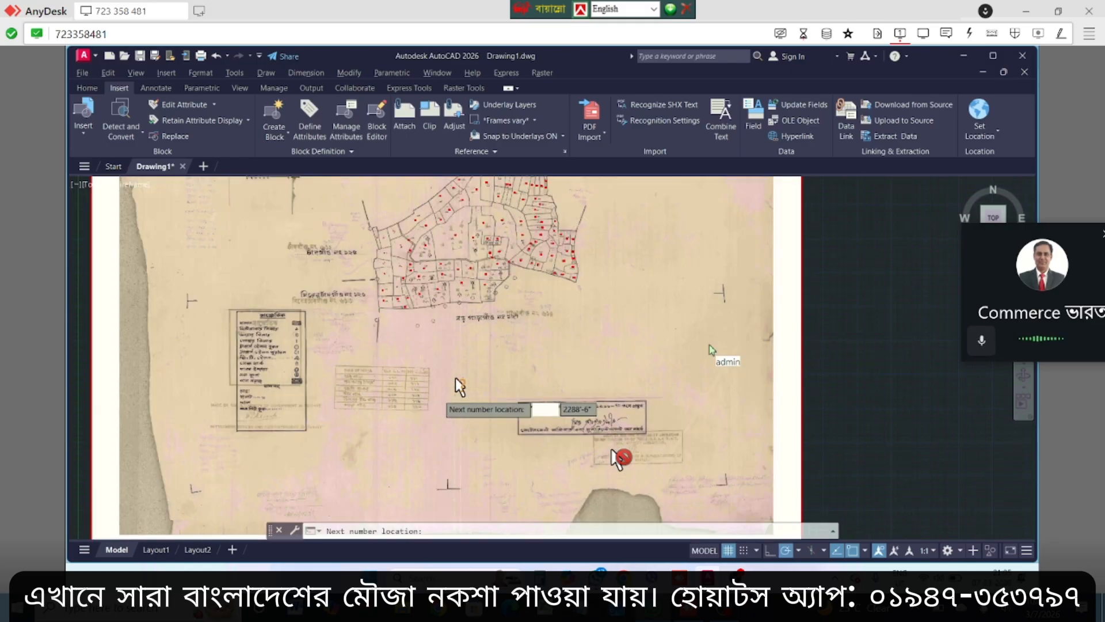
{"action": "scroll", "coordinate": [454, 377], "scroll_direction": "up", "scroll_amount": 2}
{"action": "scroll", "coordinate": [456, 374], "scroll_direction": "down", "scroll_amount": 4}
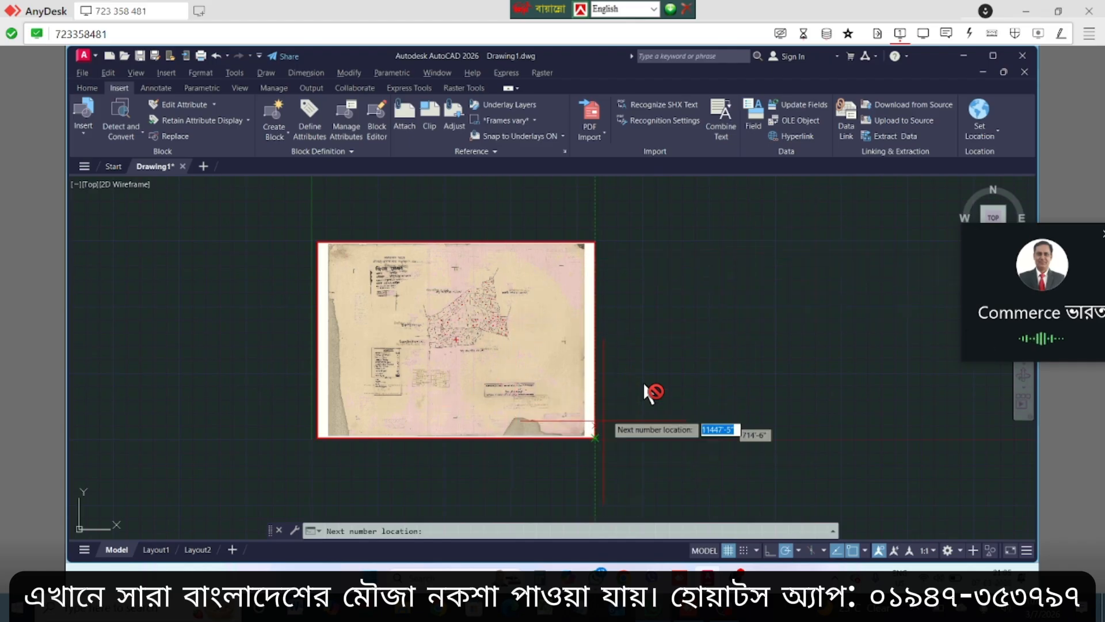
End the running plot-numbering command and leave nothing selected beside the map sheet
{"action": "left_click", "coordinate": [657, 415]}
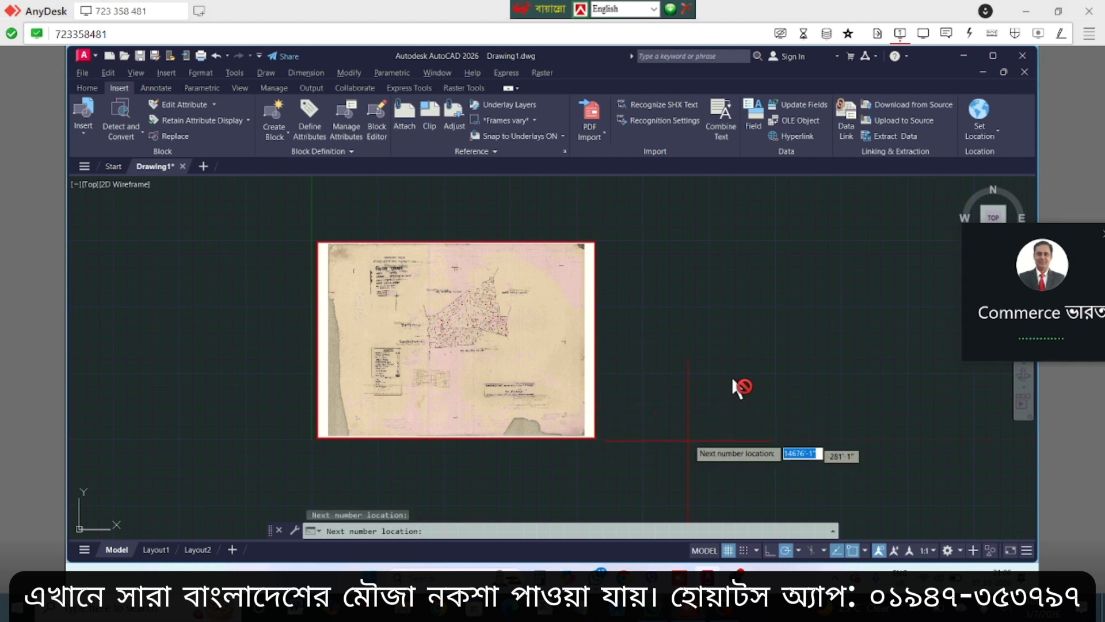
{"action": "key", "text": "Escape"}
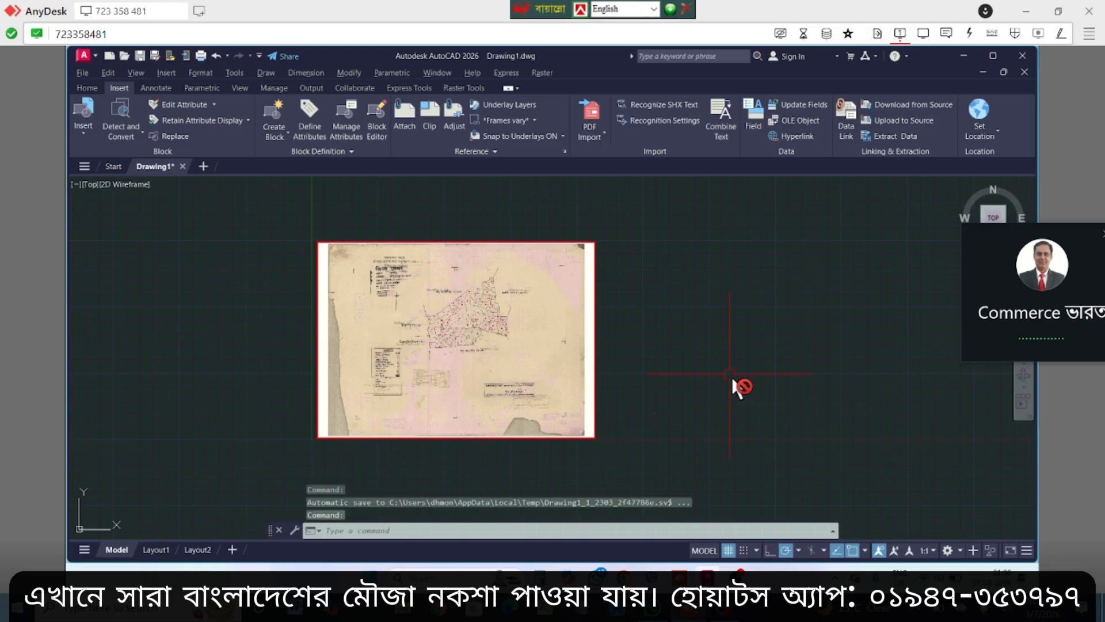
{"action": "left_click", "coordinate": [731, 374]}
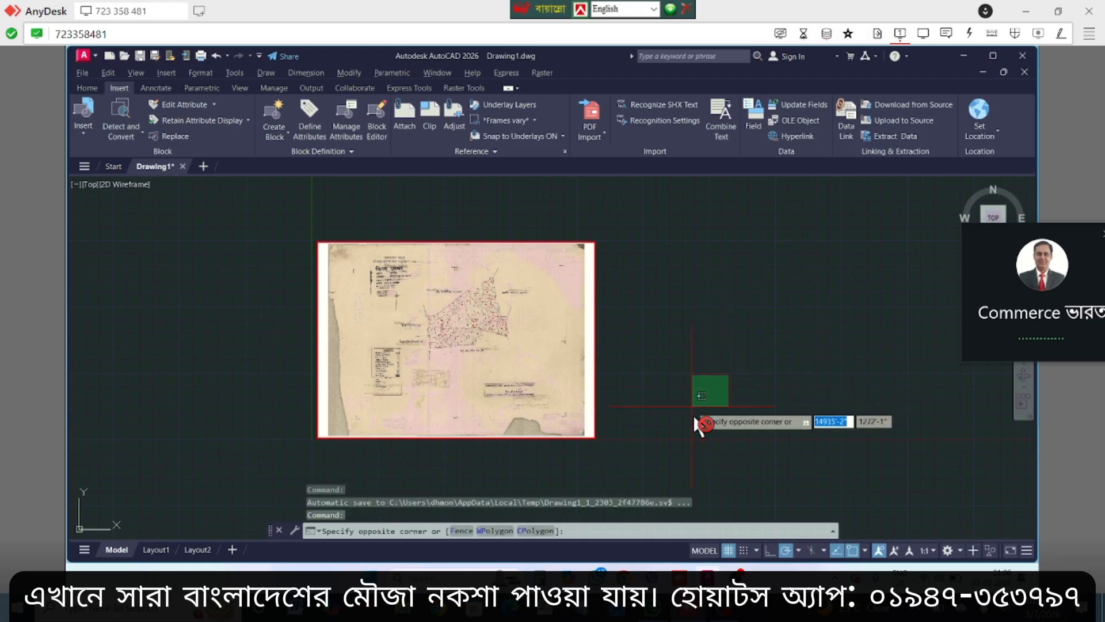
{"action": "key", "text": "Escape"}
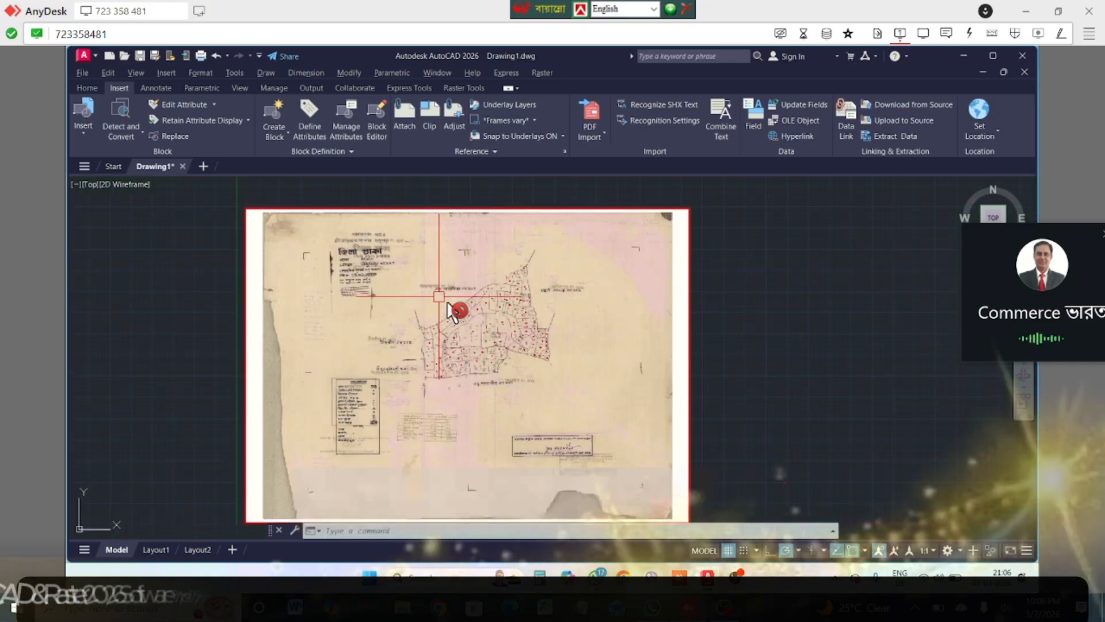
Select all plot-number texts on the map with Select Similar, using the red number ৩৬ as the sample
{"action": "scroll", "coordinate": [438, 298], "scroll_direction": "up", "scroll_amount": 2}
{"action": "scroll", "coordinate": [452, 306], "scroll_direction": "up", "scroll_amount": 4}
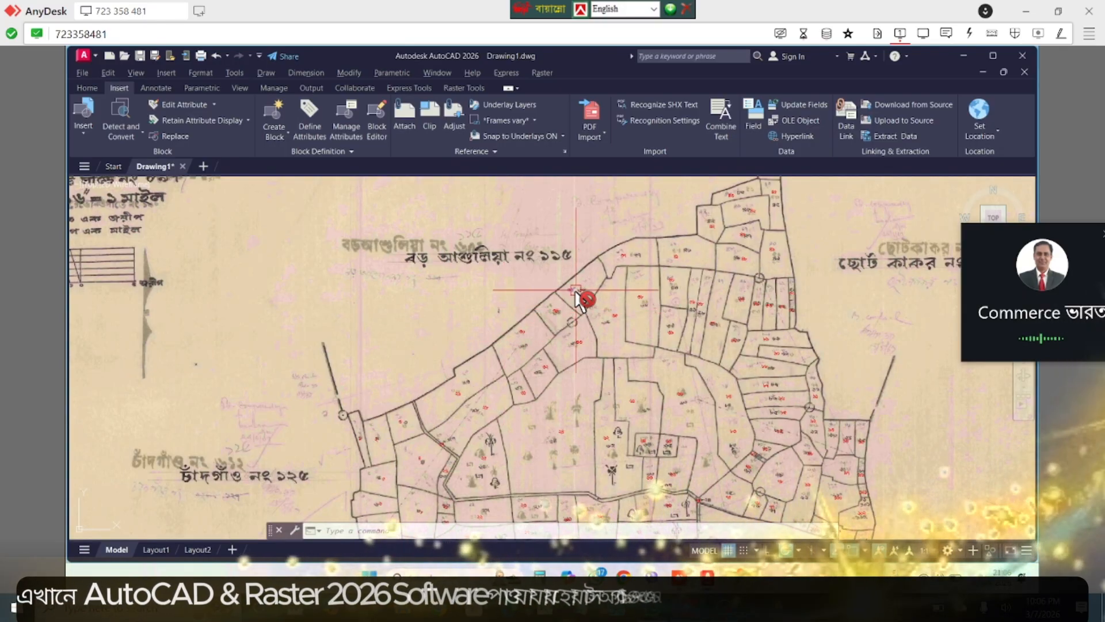
{"action": "scroll", "coordinate": [576, 292], "scroll_direction": "up", "scroll_amount": 4}
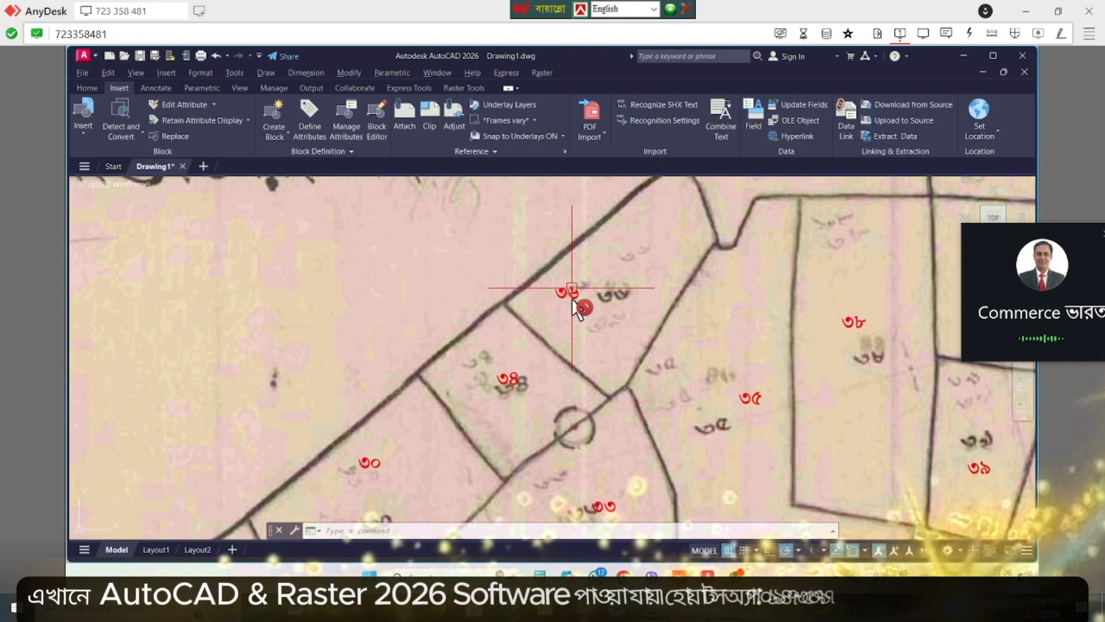
{"action": "left_click", "coordinate": [567, 293]}
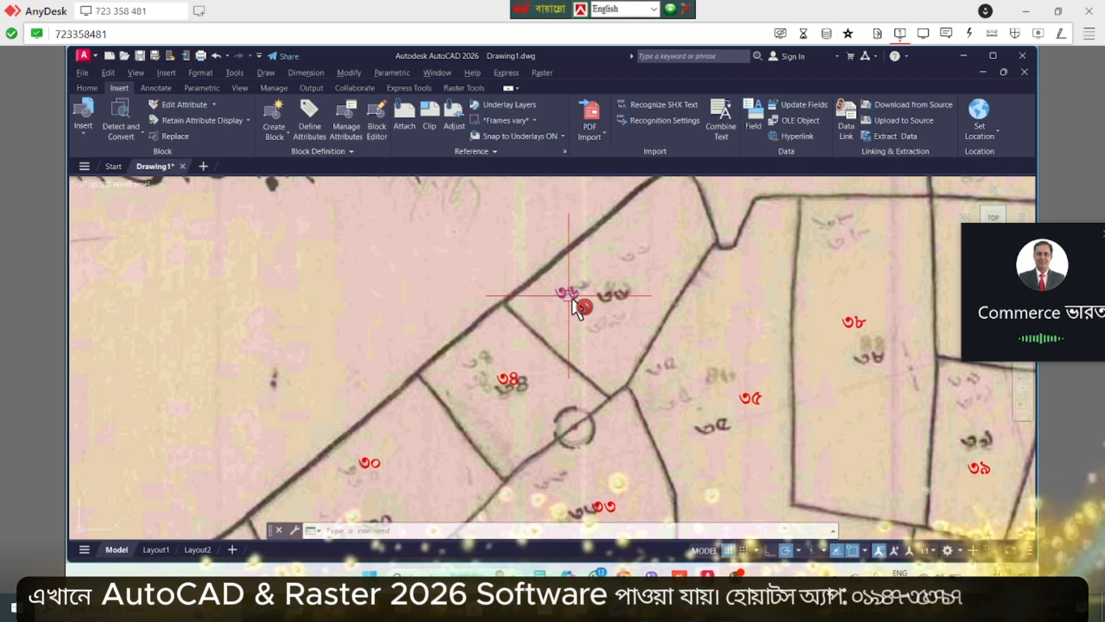
{"action": "right_click", "coordinate": [630, 260]}
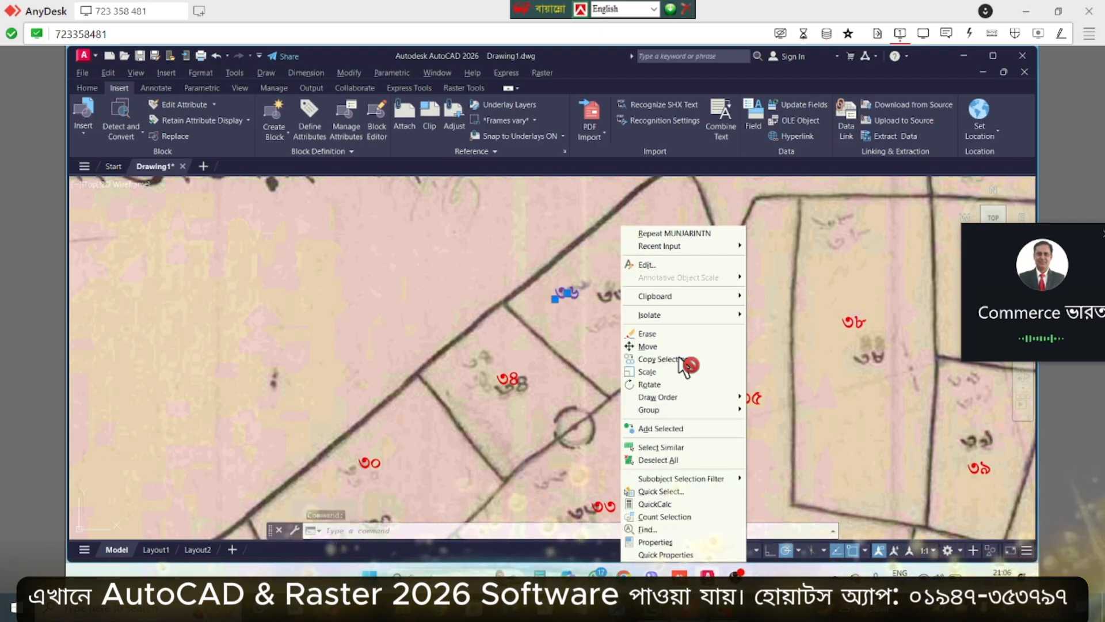
{"action": "left_click", "coordinate": [681, 448]}
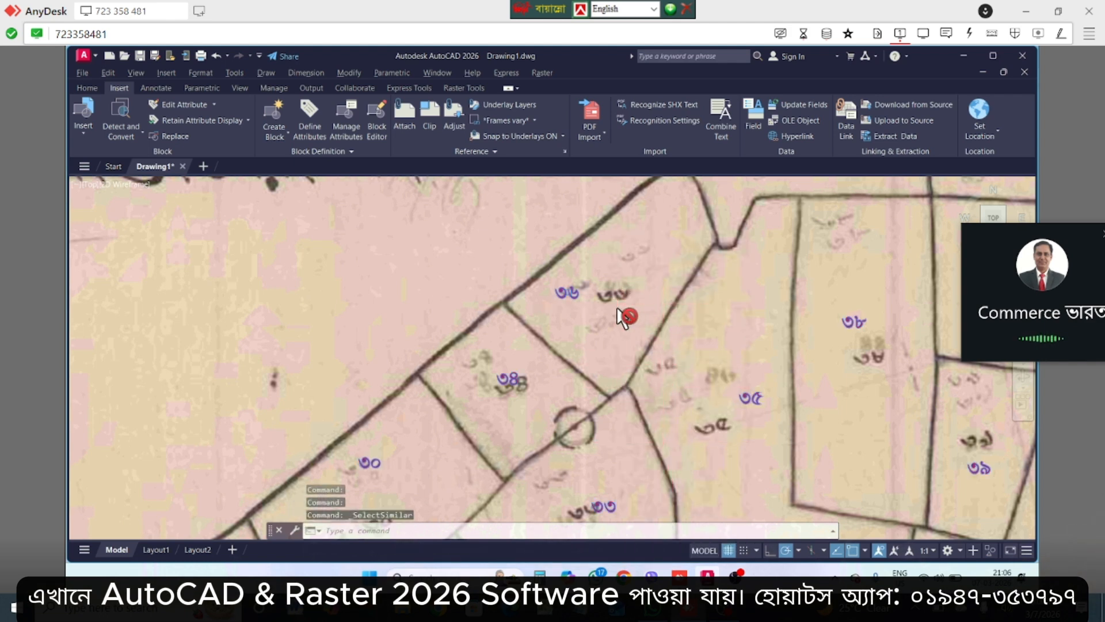
Set the colour of all selected plot-number texts to Green in their properties
{"action": "scroll", "coordinate": [624, 316], "scroll_direction": "down", "scroll_amount": 5}
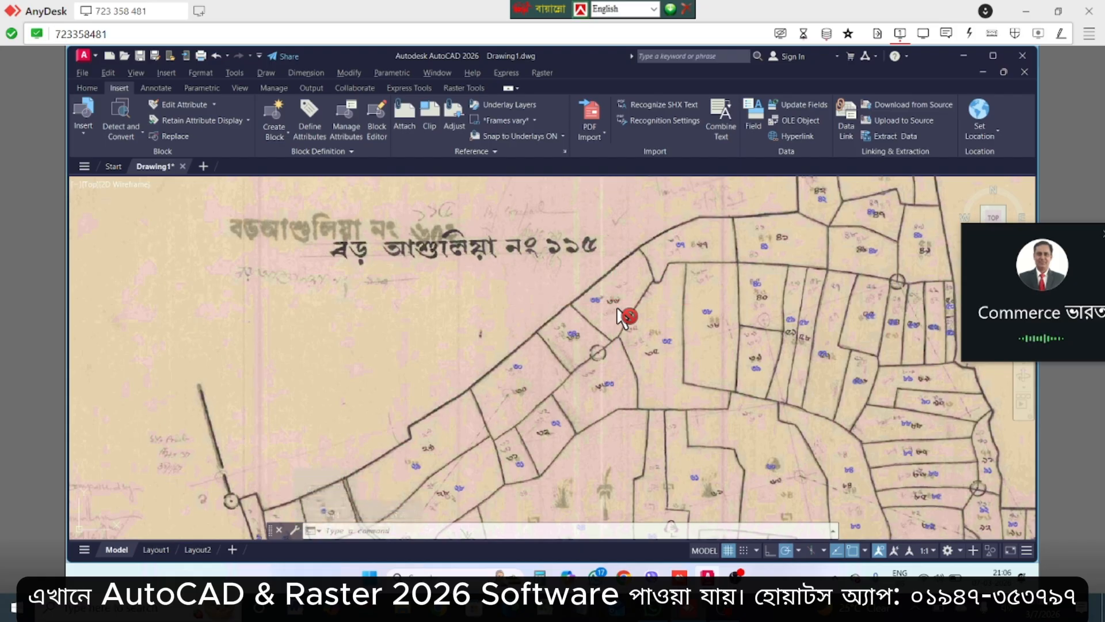
{"action": "key", "text": "ctrl+1"}
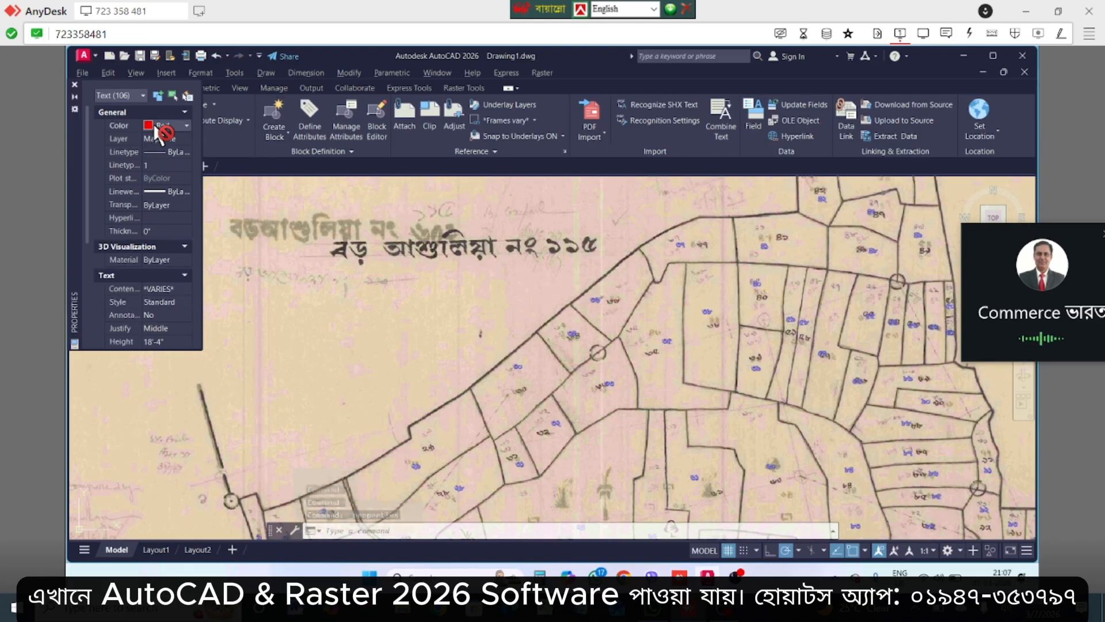
{"action": "left_click", "coordinate": [158, 125]}
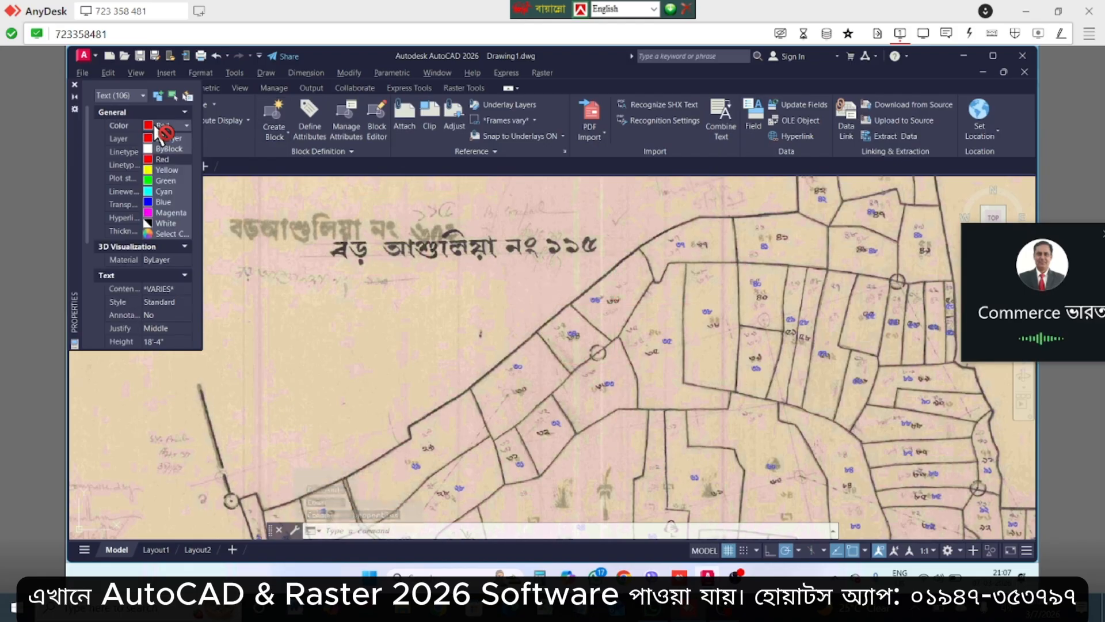
{"action": "left_click", "coordinate": [167, 181]}
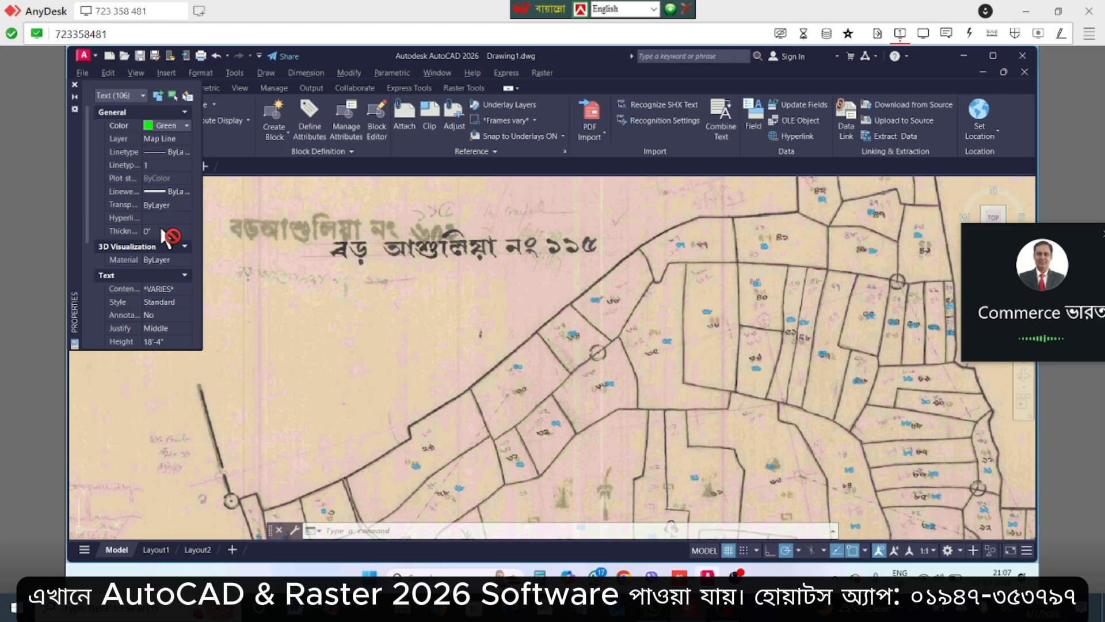
Set the text height of all selected plot numbers to 25' and clear the selection
{"action": "scroll", "coordinate": [167, 236], "scroll_direction": "down", "scroll_amount": 3}
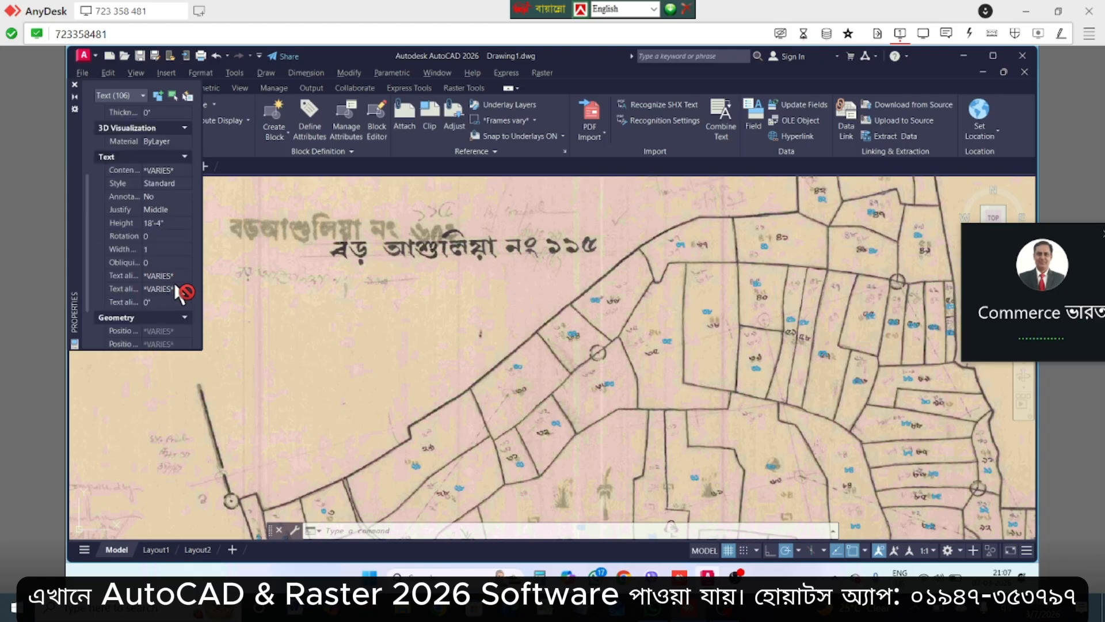
{"action": "left_click", "coordinate": [164, 221]}
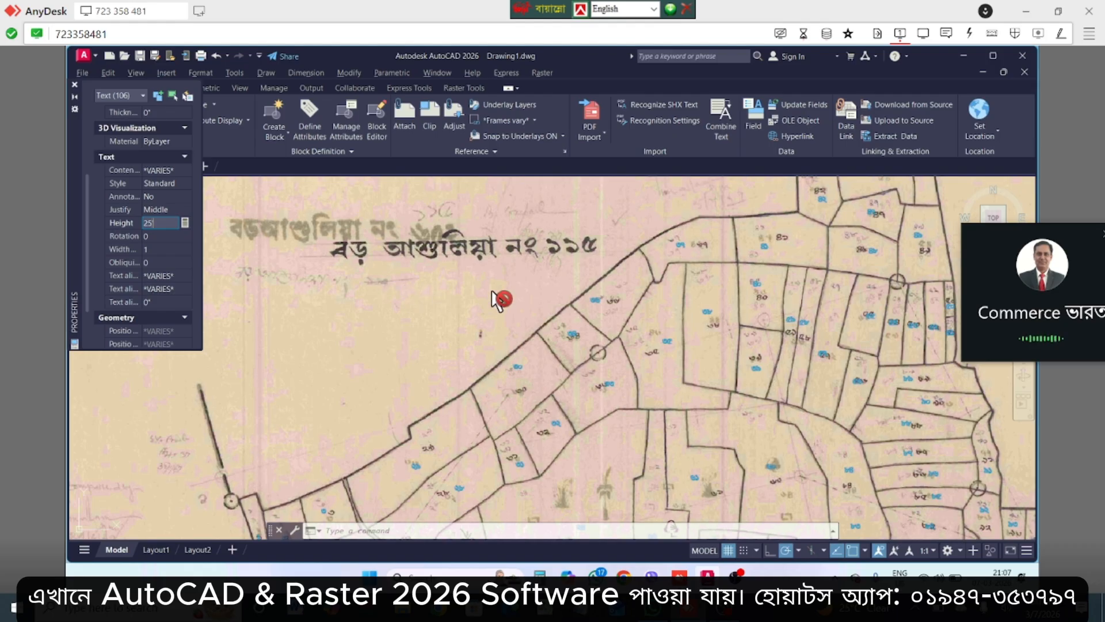
{"action": "key", "text": "Return"}
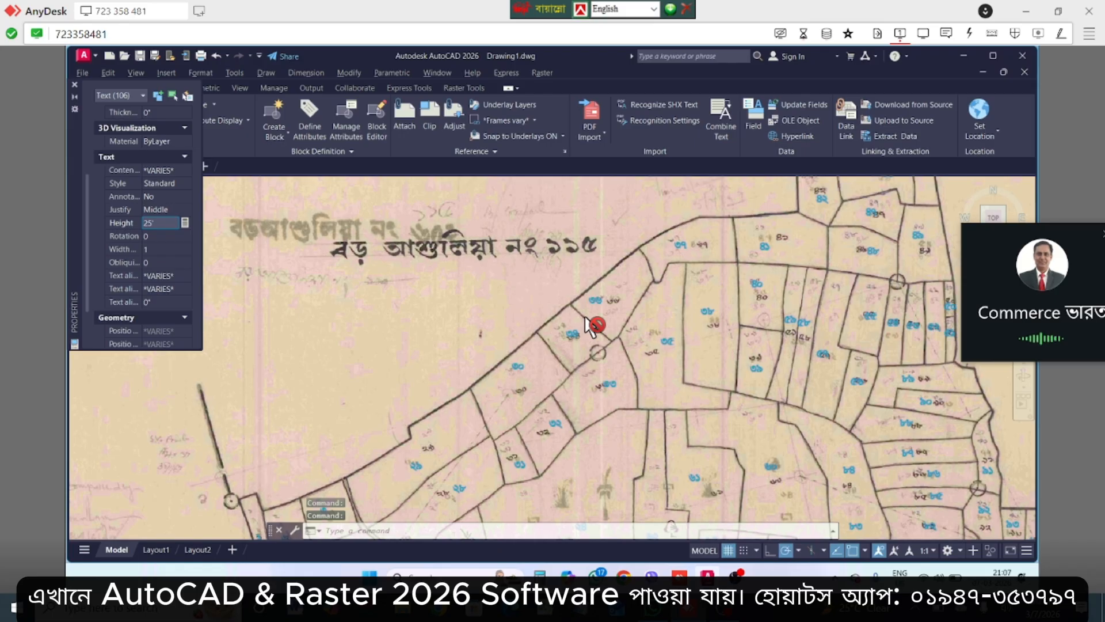
{"action": "scroll", "coordinate": [584, 317], "scroll_direction": "up", "scroll_amount": 2}
{"action": "scroll", "coordinate": [635, 314], "scroll_direction": "up", "scroll_amount": 2}
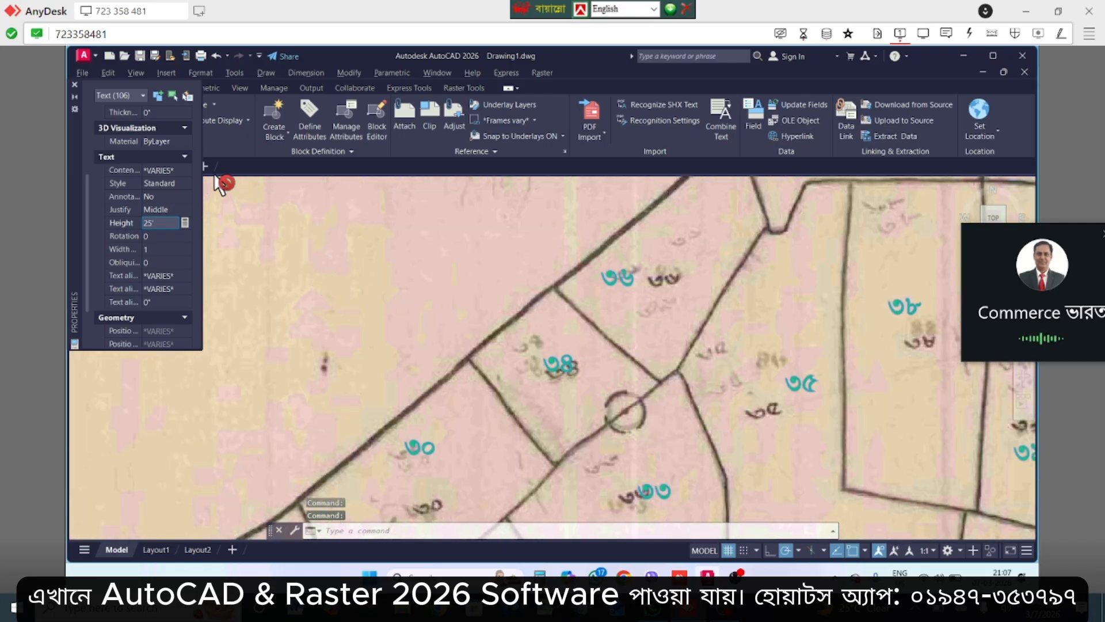
{"action": "scroll", "coordinate": [581, 316], "scroll_direction": "up", "scroll_amount": 2}
{"action": "scroll", "coordinate": [581, 313], "scroll_direction": "up", "scroll_amount": 2}
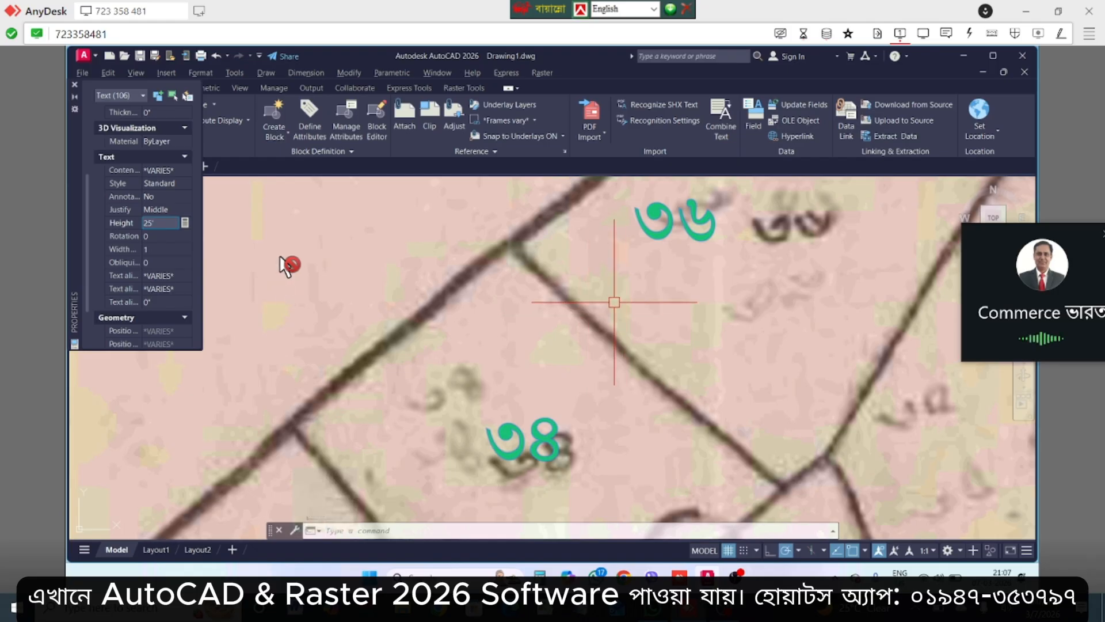
{"action": "key", "text": "Escape"}
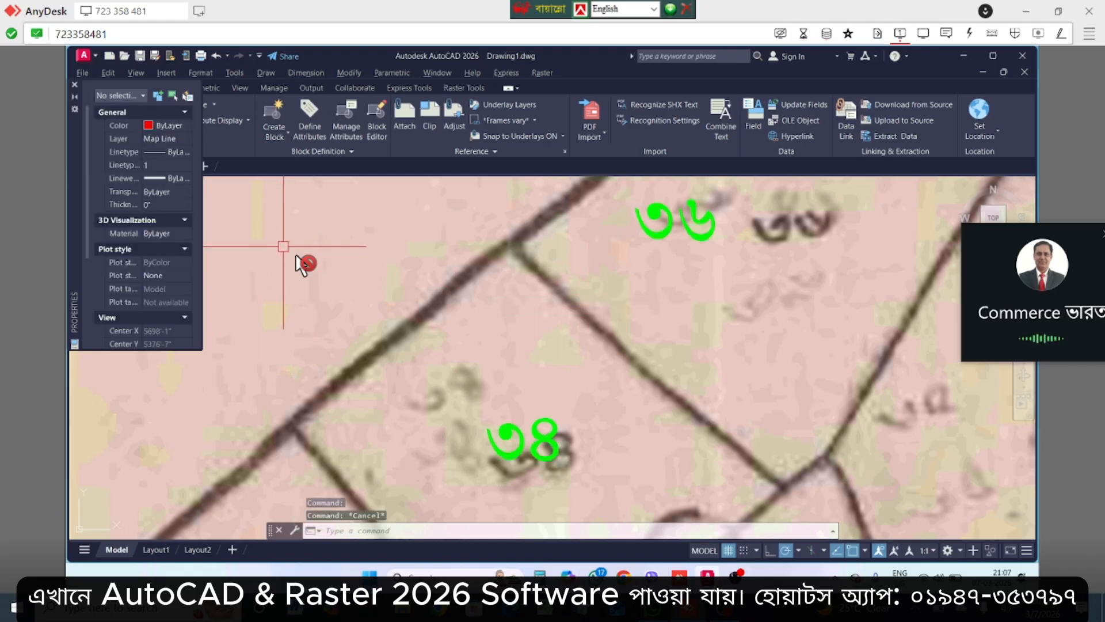
Select the scanned map image by its frame and apply the raster Cleanup Invert operation to it
{"action": "scroll", "coordinate": [322, 282], "scroll_direction": "down", "scroll_amount": 3}
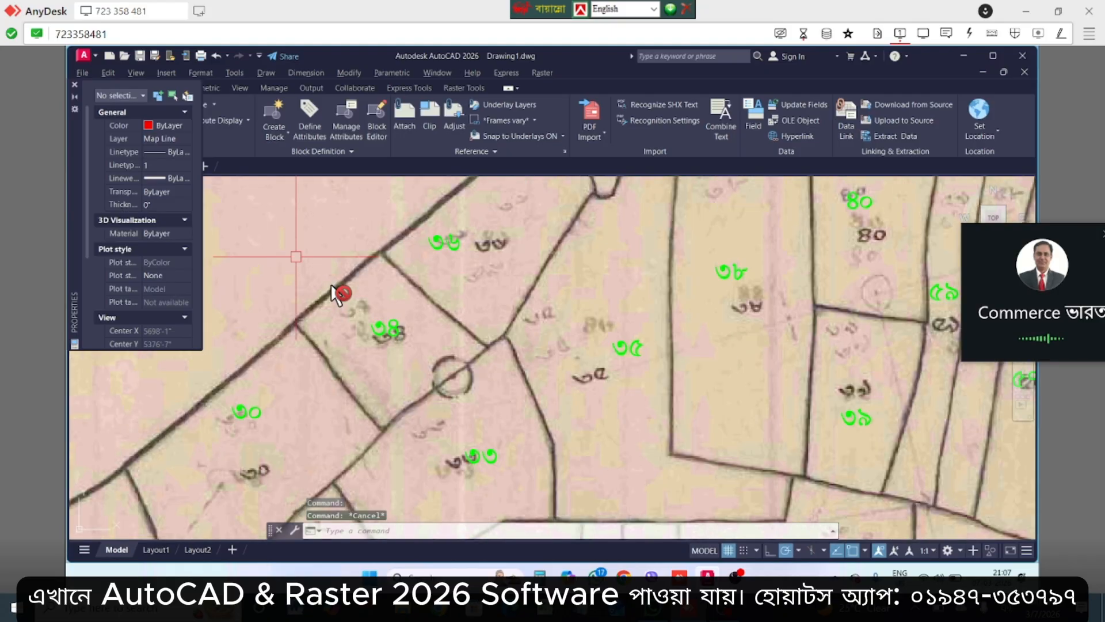
{"action": "scroll", "coordinate": [356, 302], "scroll_direction": "down", "scroll_amount": 2}
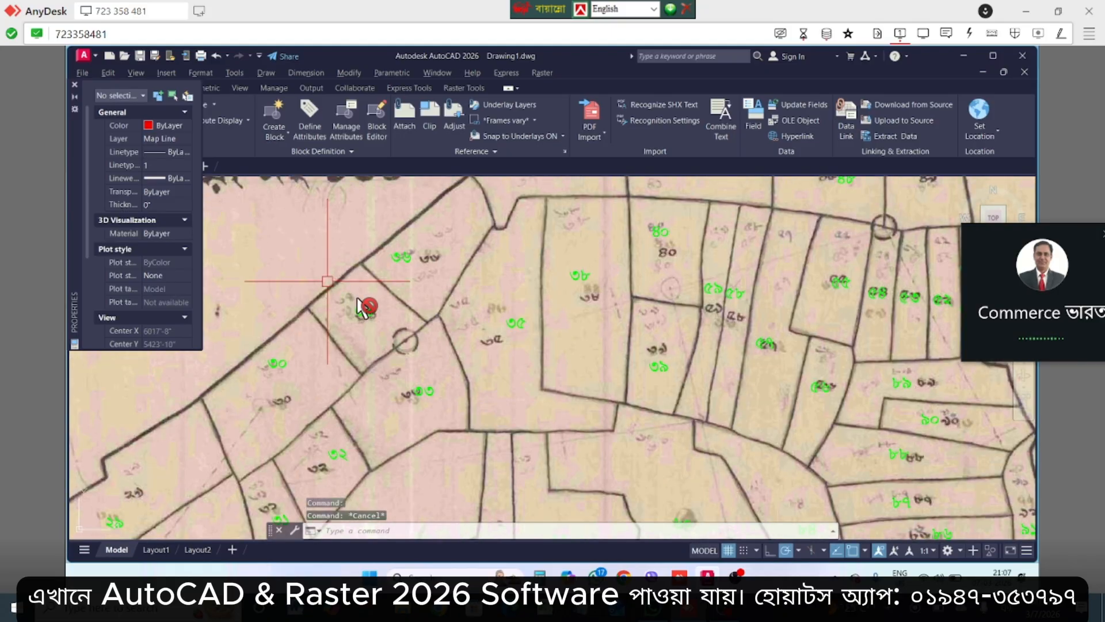
{"action": "scroll", "coordinate": [363, 304], "scroll_direction": "down", "scroll_amount": 2}
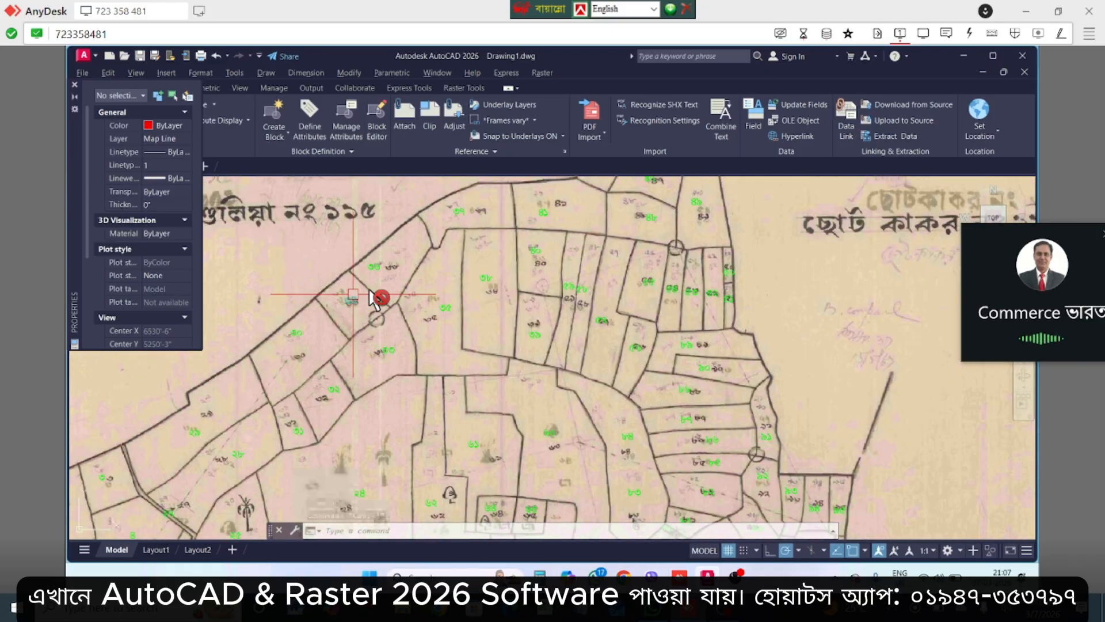
{"action": "scroll", "coordinate": [376, 297], "scroll_direction": "down", "scroll_amount": 2}
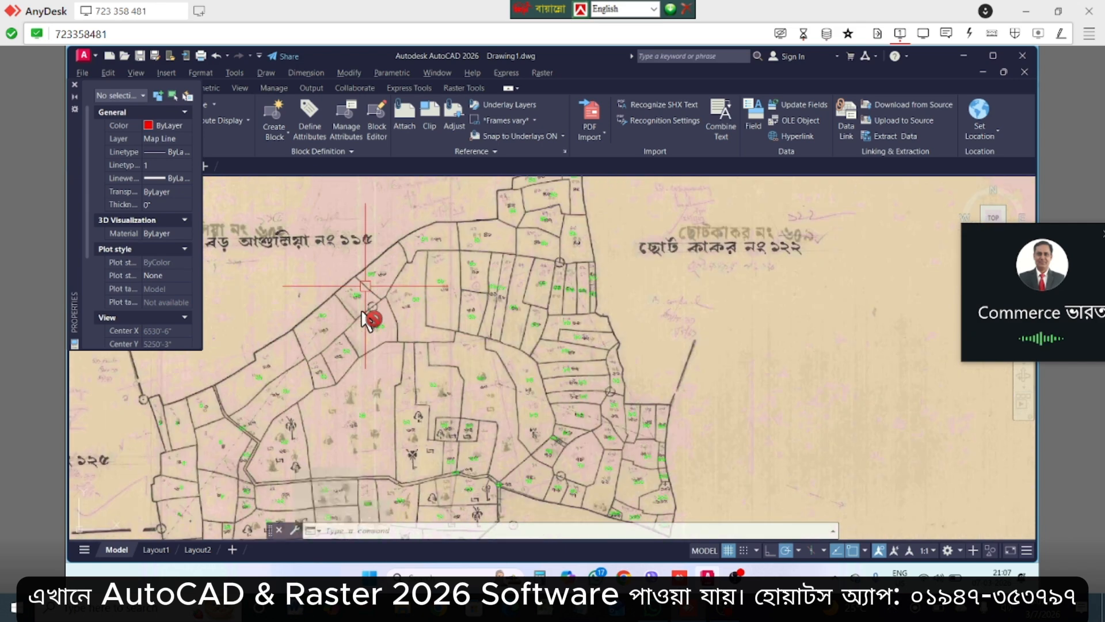
{"action": "scroll", "coordinate": [476, 308], "scroll_direction": "down", "scroll_amount": 4}
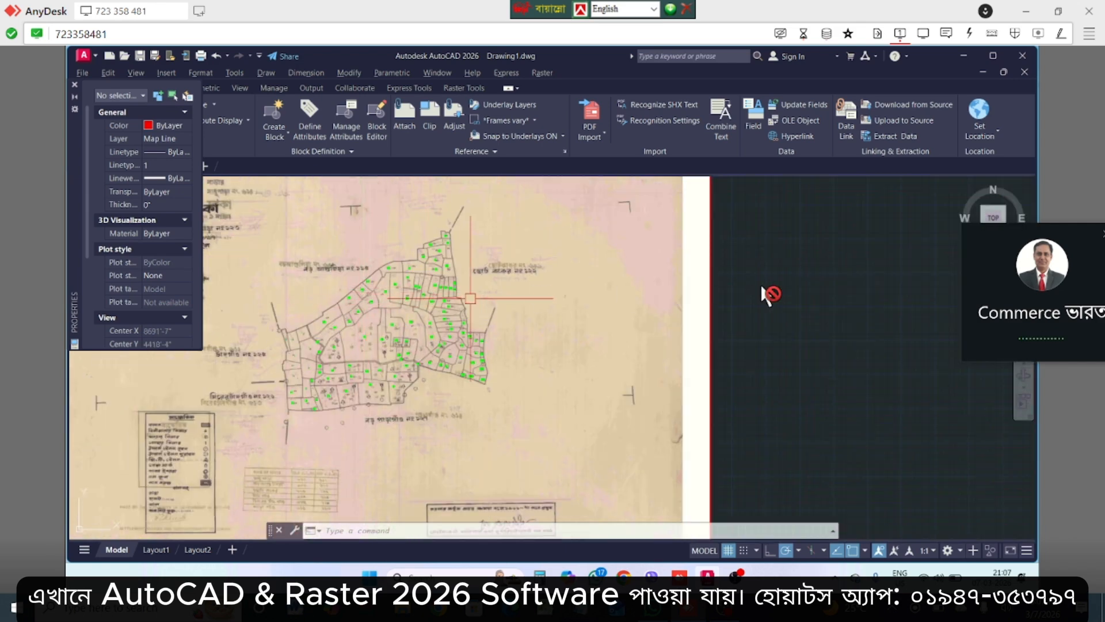
{"action": "left_click", "coordinate": [712, 343]}
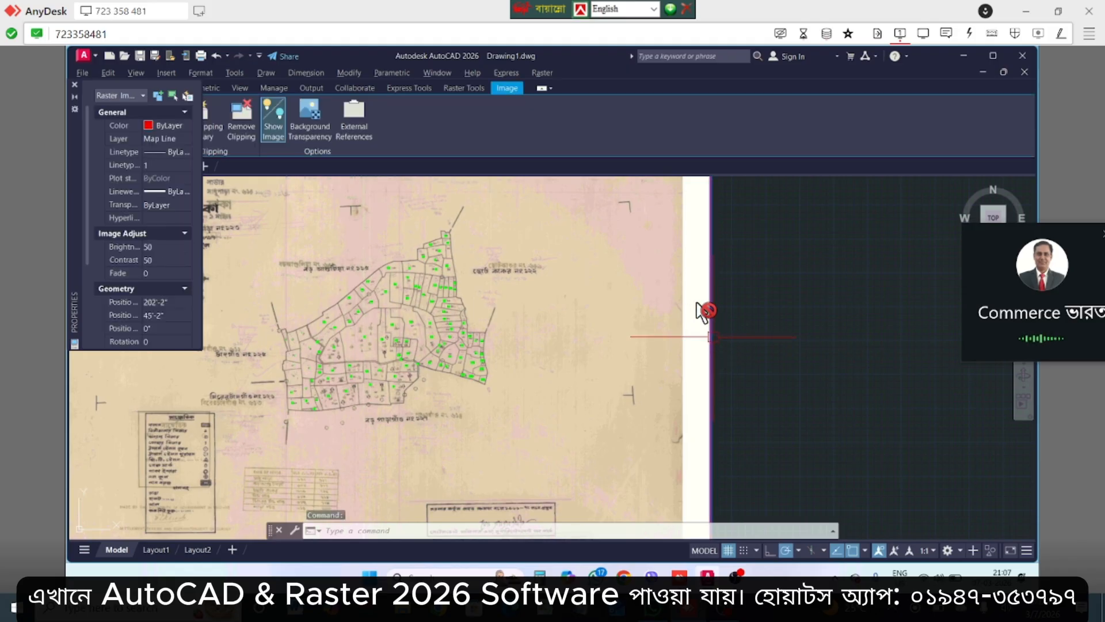
{"action": "left_click", "coordinate": [463, 88]}
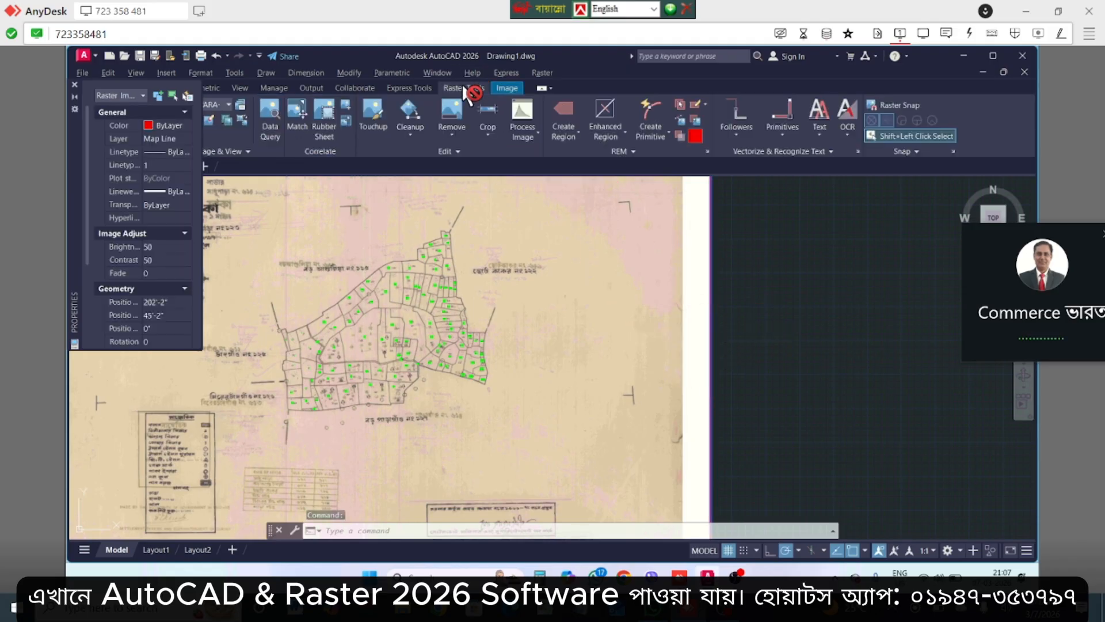
{"action": "left_click", "coordinate": [410, 132]}
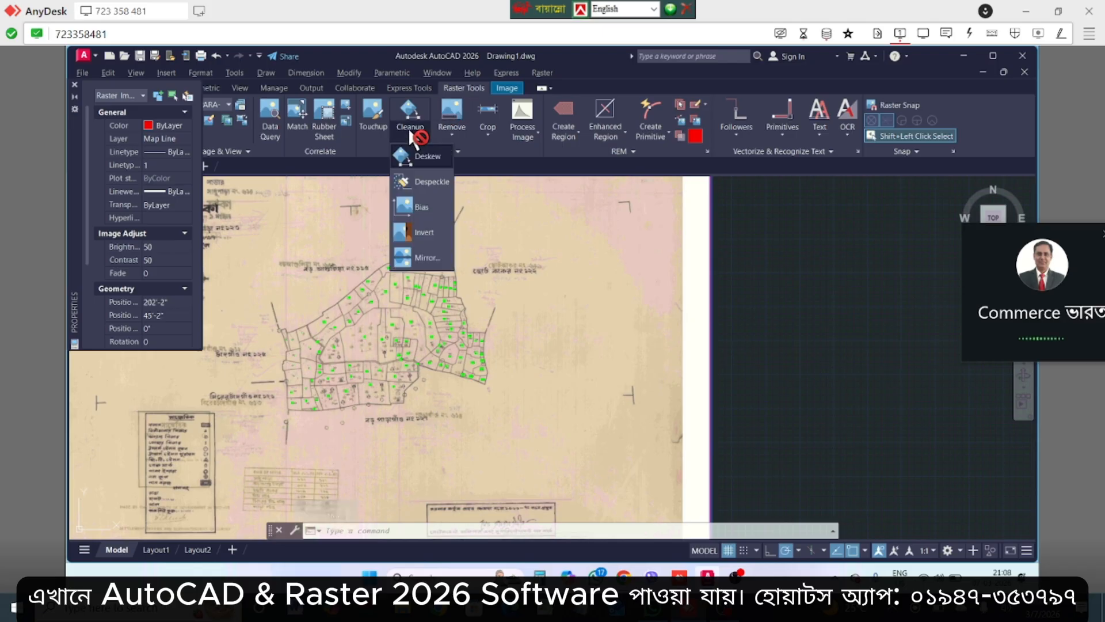
{"action": "left_click", "coordinate": [419, 230]}
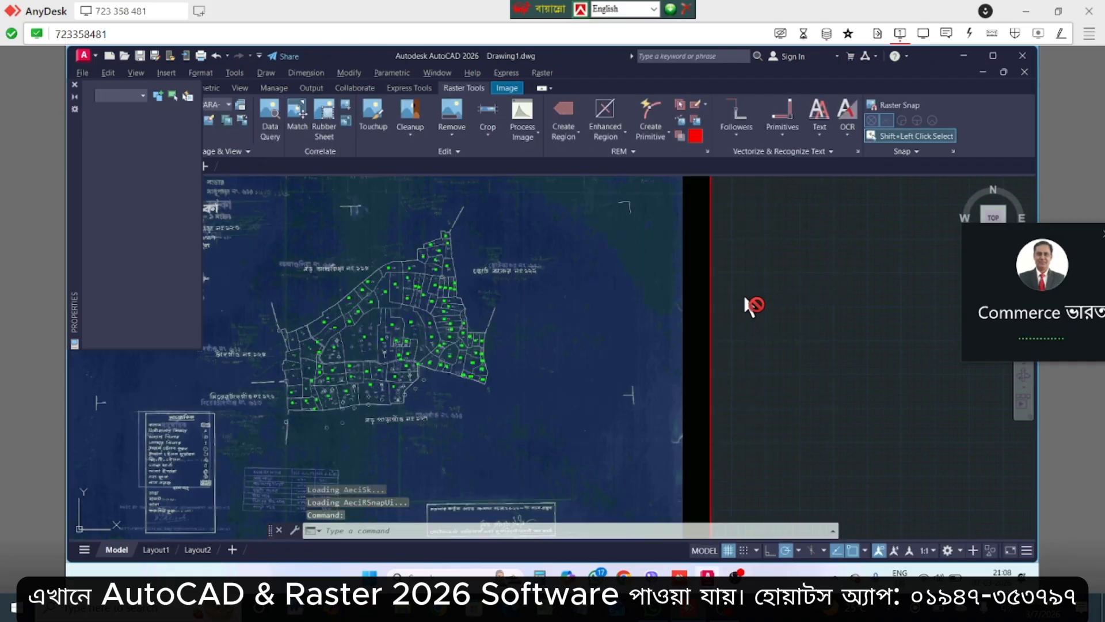
Change the colour depth of the inverted map image to Bitonal
{"action": "left_click", "coordinate": [712, 324]}
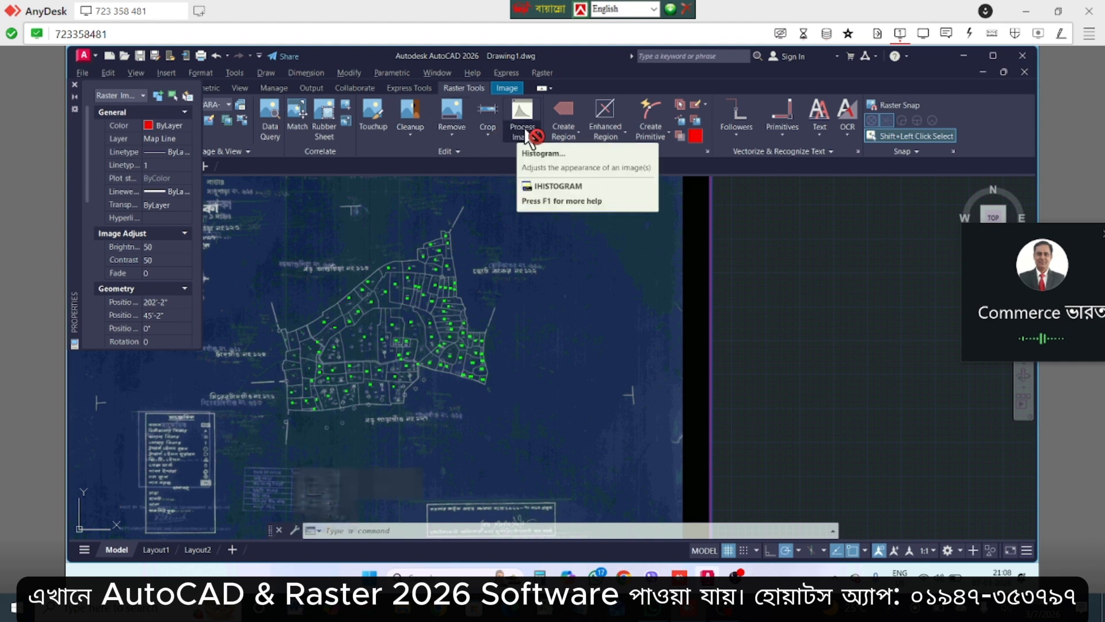
{"action": "left_click", "coordinate": [529, 137]}
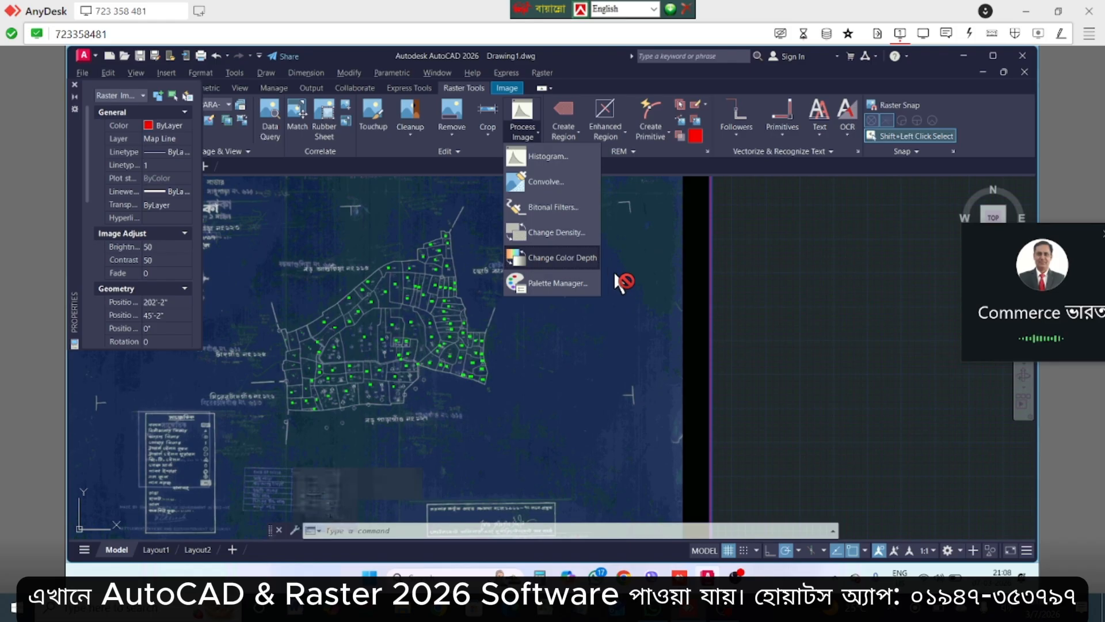
{"action": "left_click", "coordinate": [593, 257]}
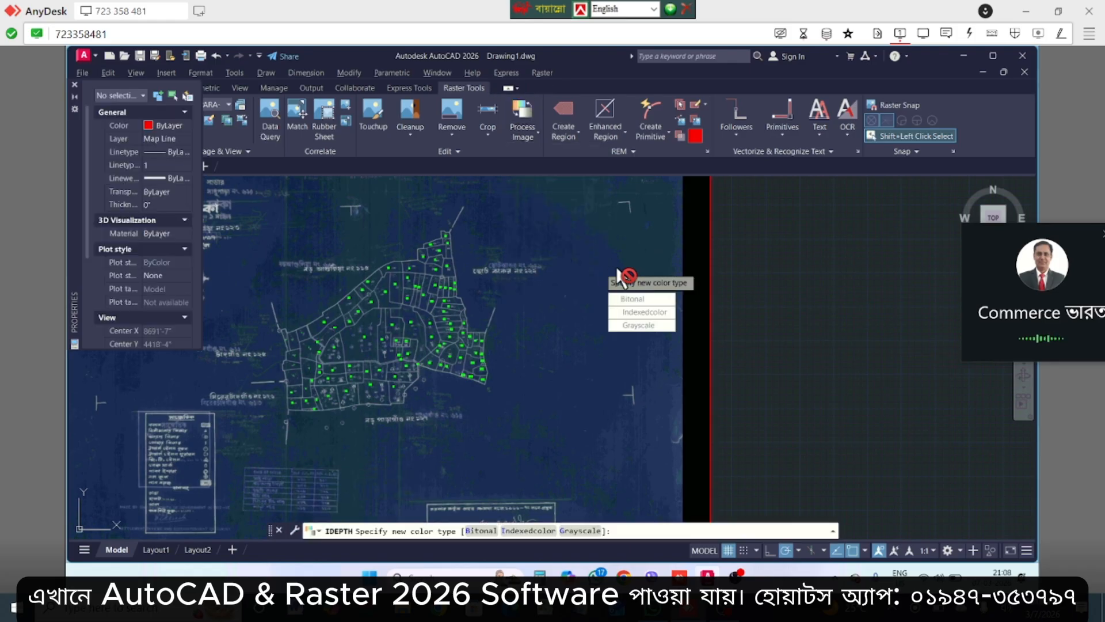
{"action": "left_click", "coordinate": [653, 298]}
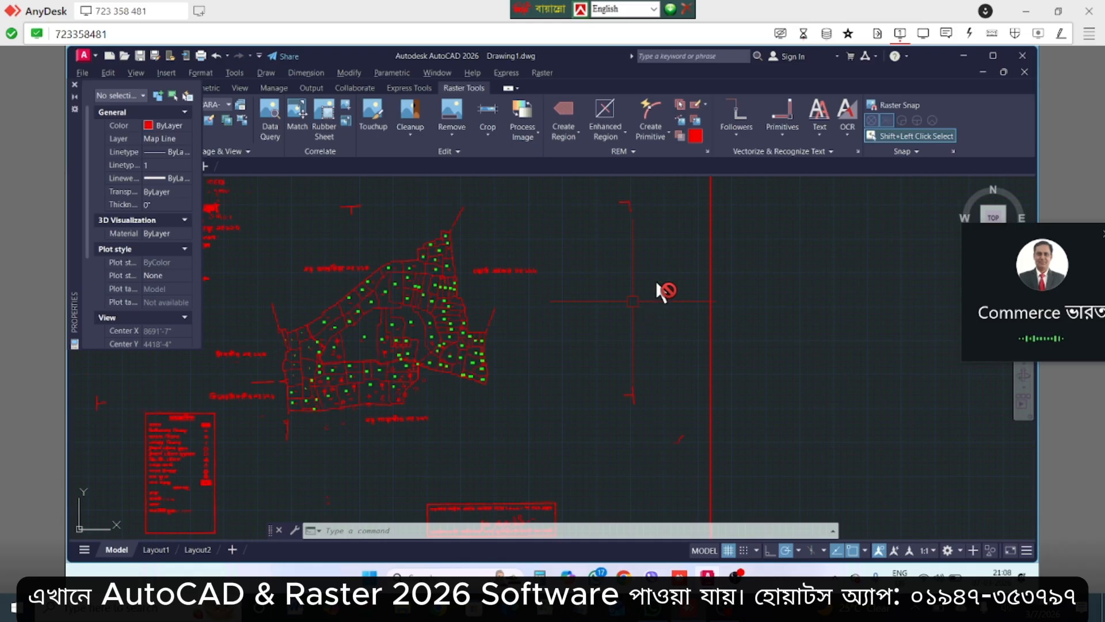
Set the bitonal map image's colour to ByBlock, clear the selection and close the properties palette
{"action": "left_click", "coordinate": [714, 278]}
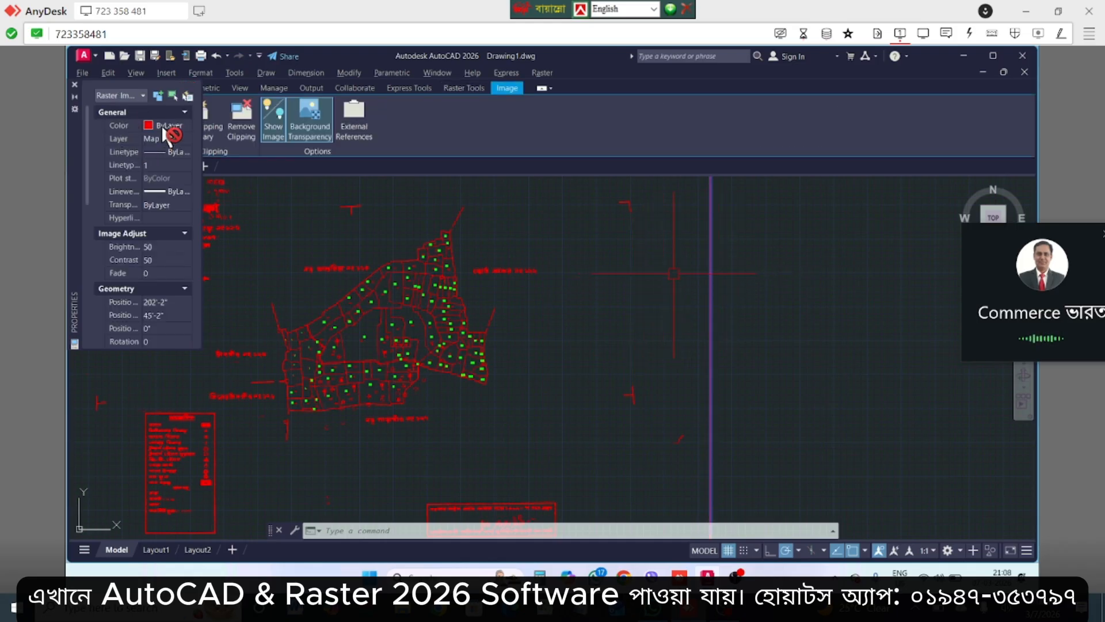
{"action": "left_click", "coordinate": [164, 126]}
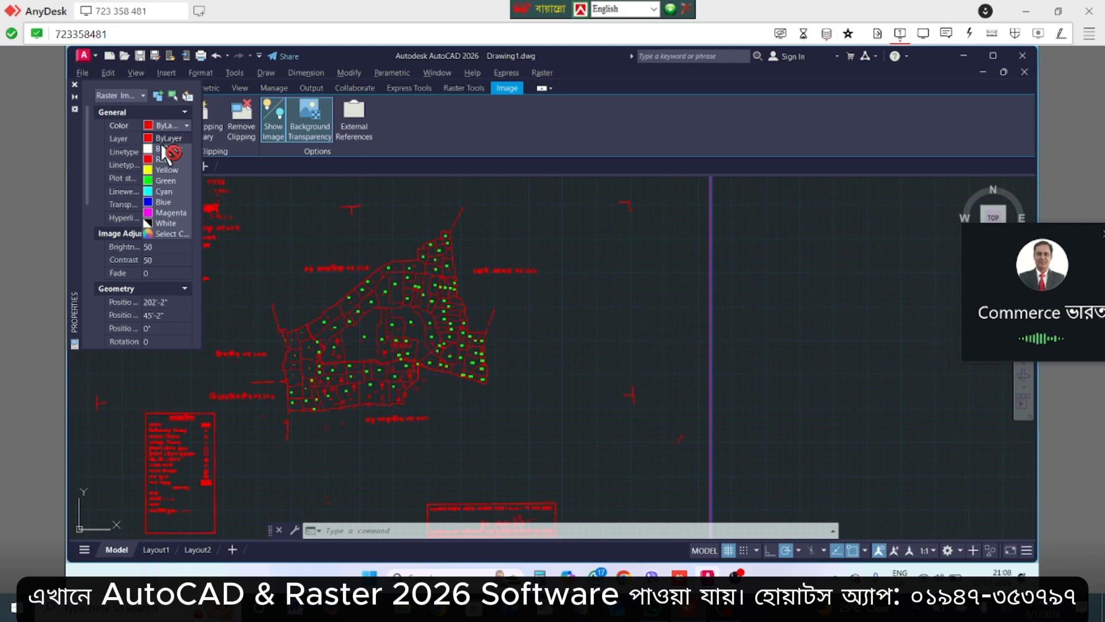
{"action": "left_click", "coordinate": [161, 145]}
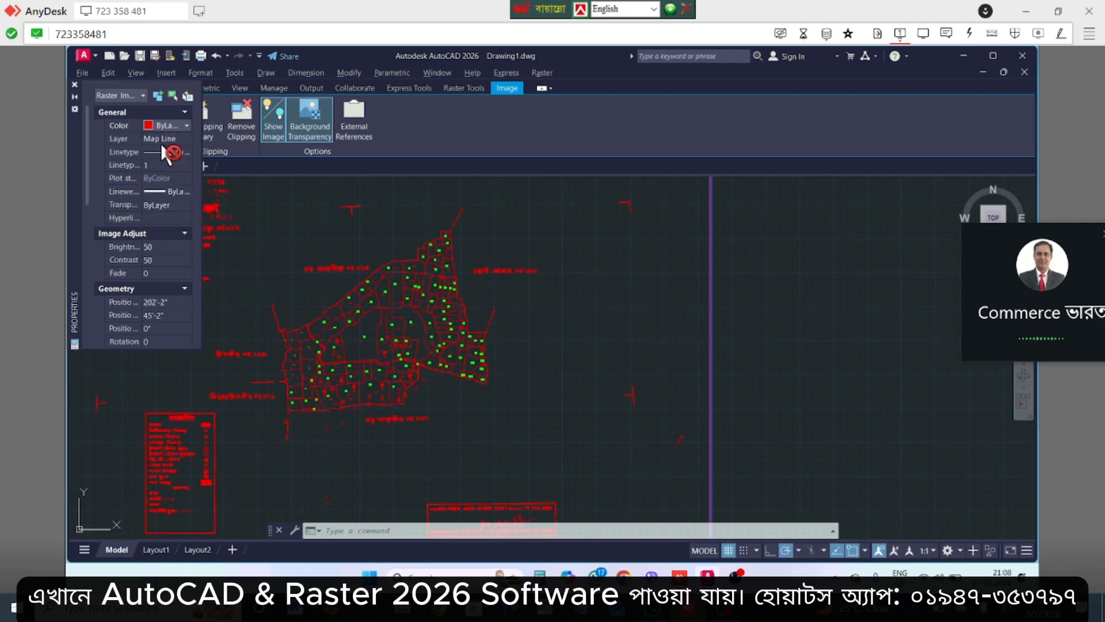
{"action": "left_click", "coordinate": [162, 126]}
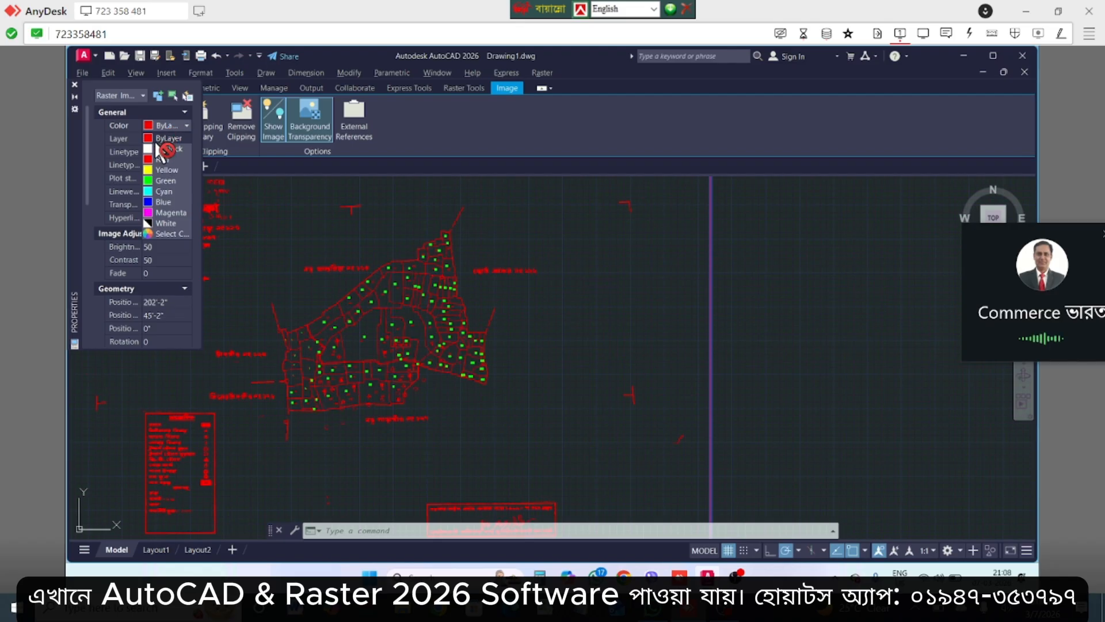
{"action": "left_click", "coordinate": [155, 144]}
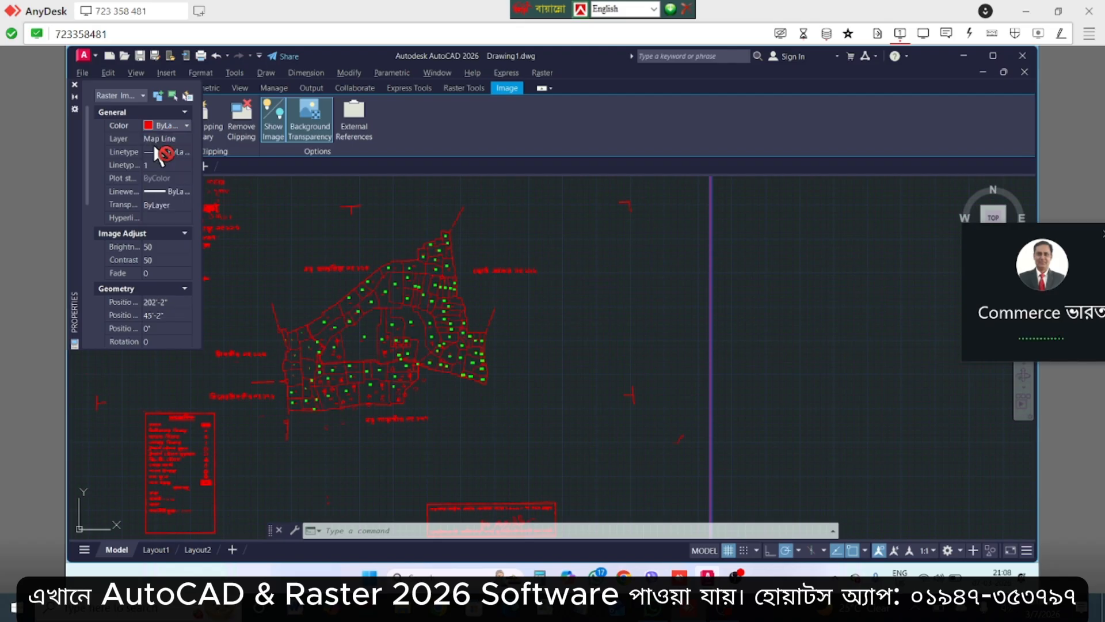
{"action": "left_click", "coordinate": [160, 127]}
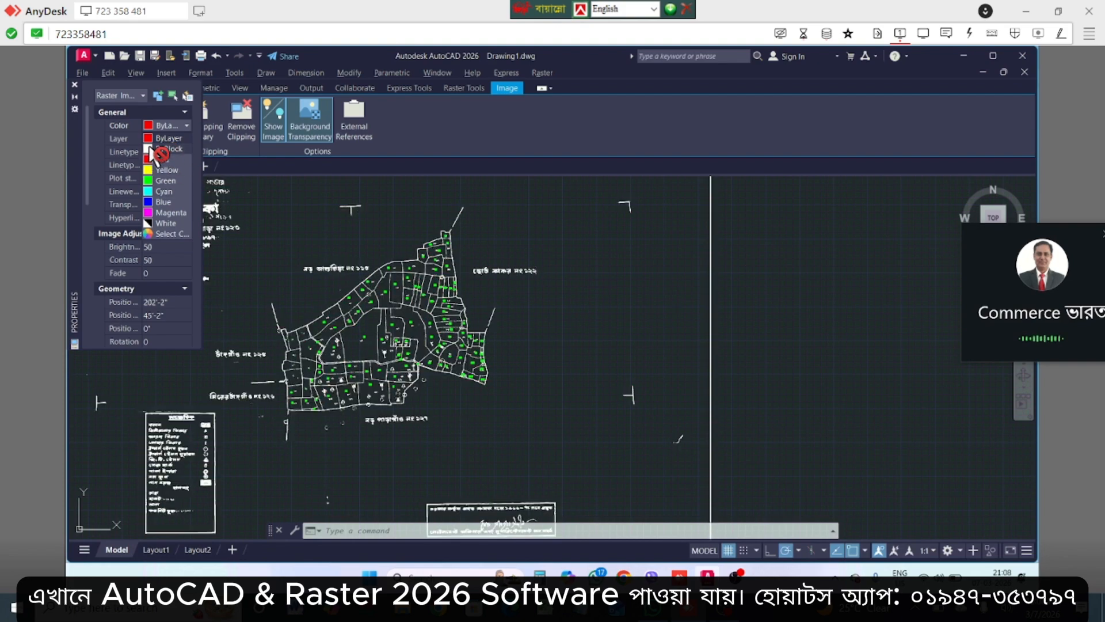
{"action": "left_click", "coordinate": [152, 148]}
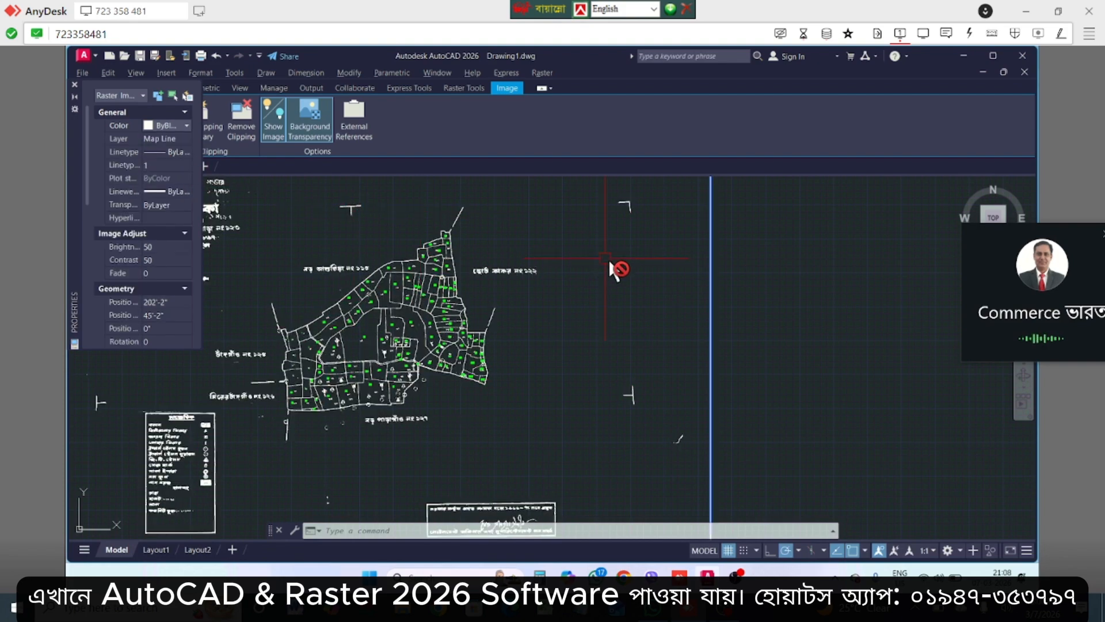
{"action": "key", "text": "Escape"}
{"action": "left_click", "coordinate": [75, 84]}
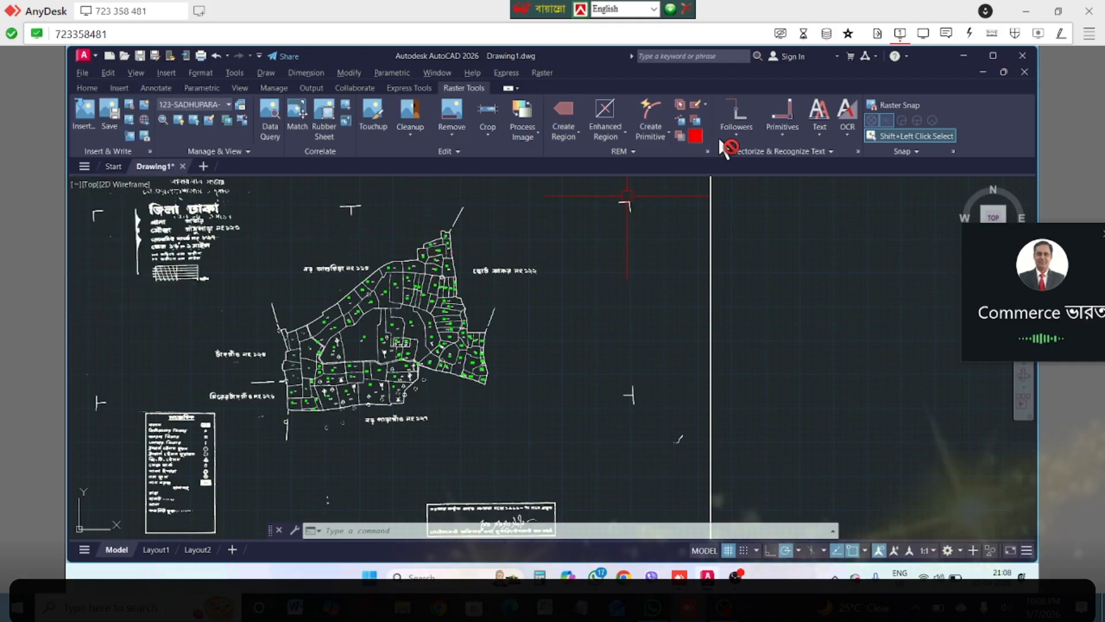
Trace the raster boundary line between plots ৮৭ and ৮৬ with the Polyline Follower and end the command
{"action": "left_click", "coordinate": [751, 139]}
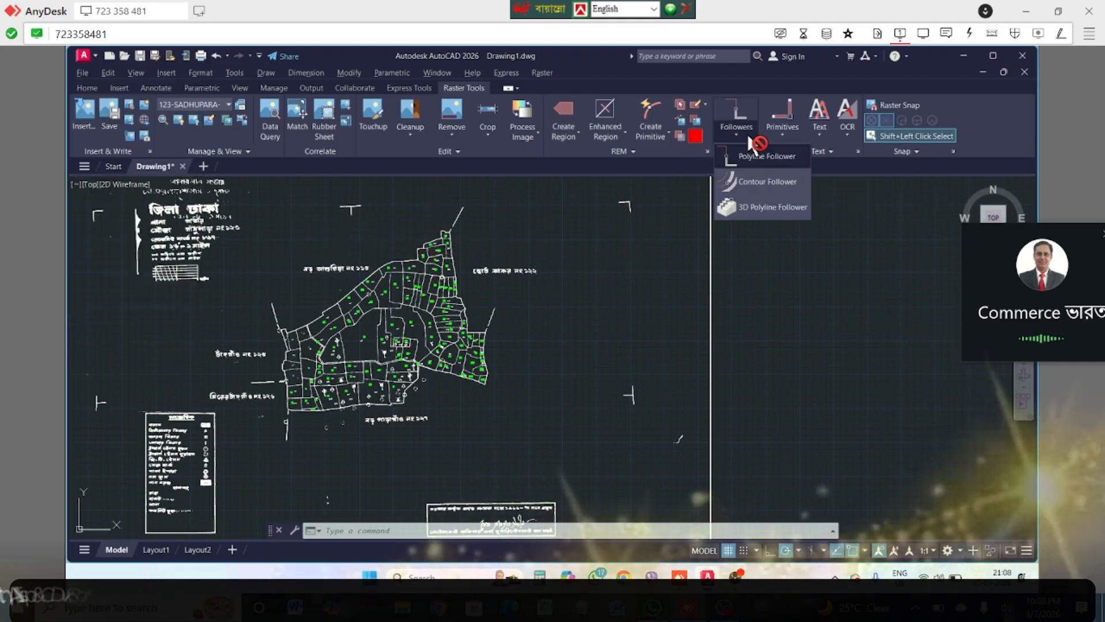
{"action": "left_click", "coordinate": [751, 156]}
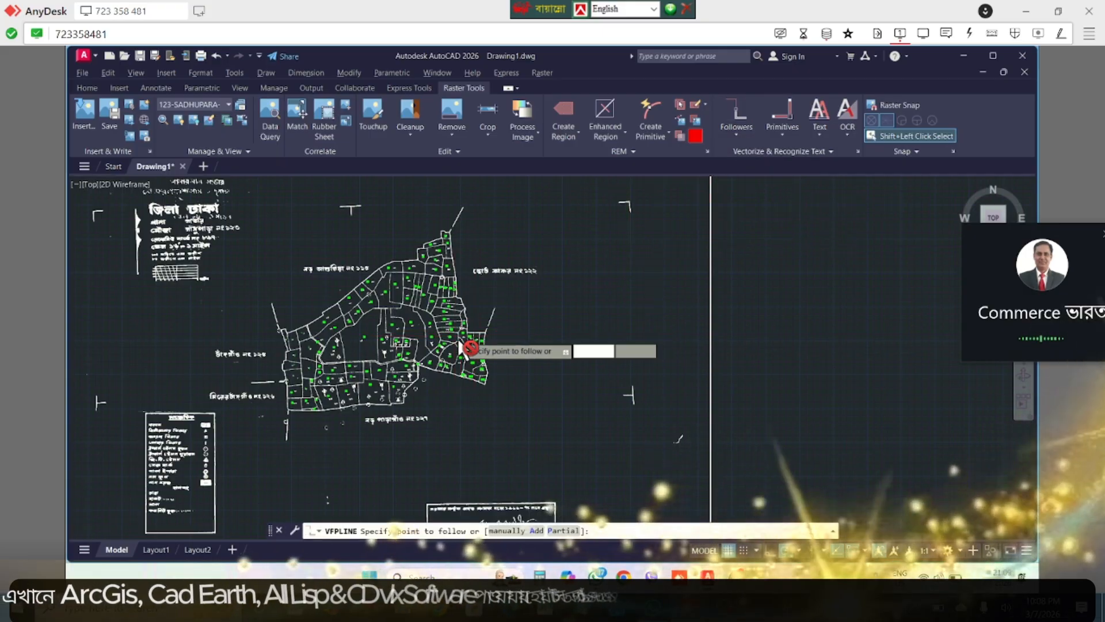
{"action": "scroll", "coordinate": [467, 347], "scroll_direction": "up", "scroll_amount": 2}
{"action": "scroll", "coordinate": [467, 346], "scroll_direction": "up", "scroll_amount": 3}
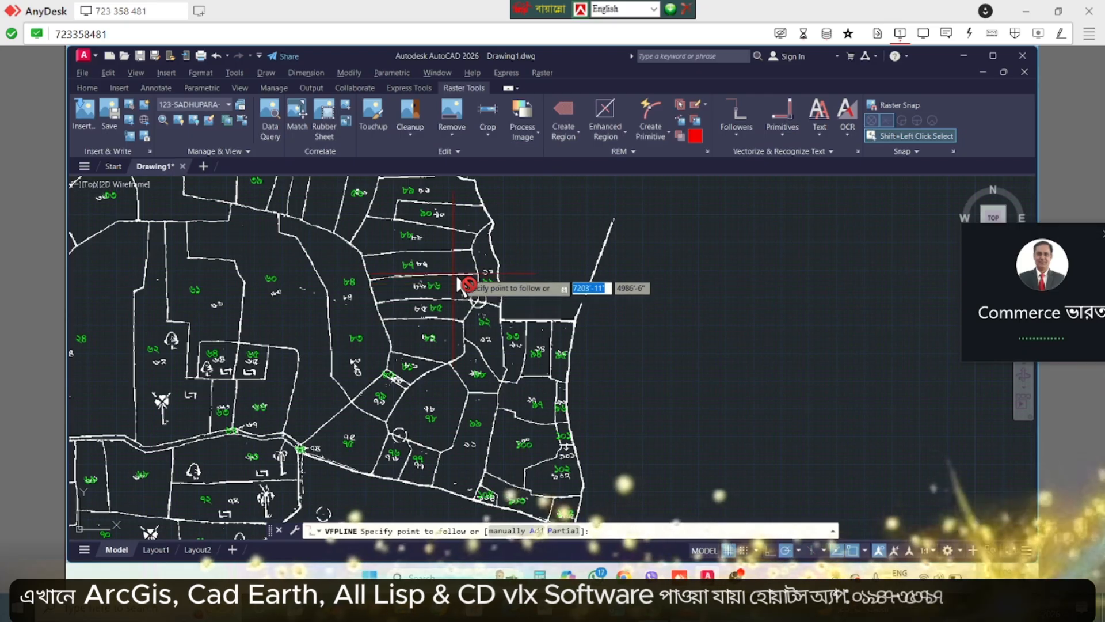
{"action": "scroll", "coordinate": [460, 285], "scroll_direction": "up", "scroll_amount": 4}
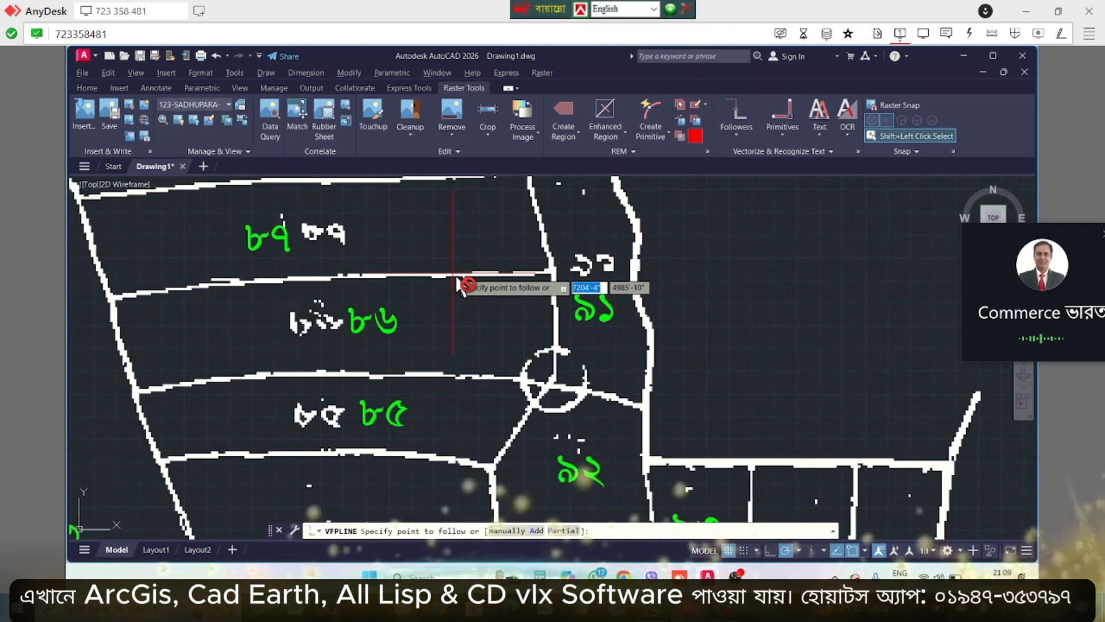
{"action": "left_click", "coordinate": [460, 284]}
{"action": "key", "text": "Return"}
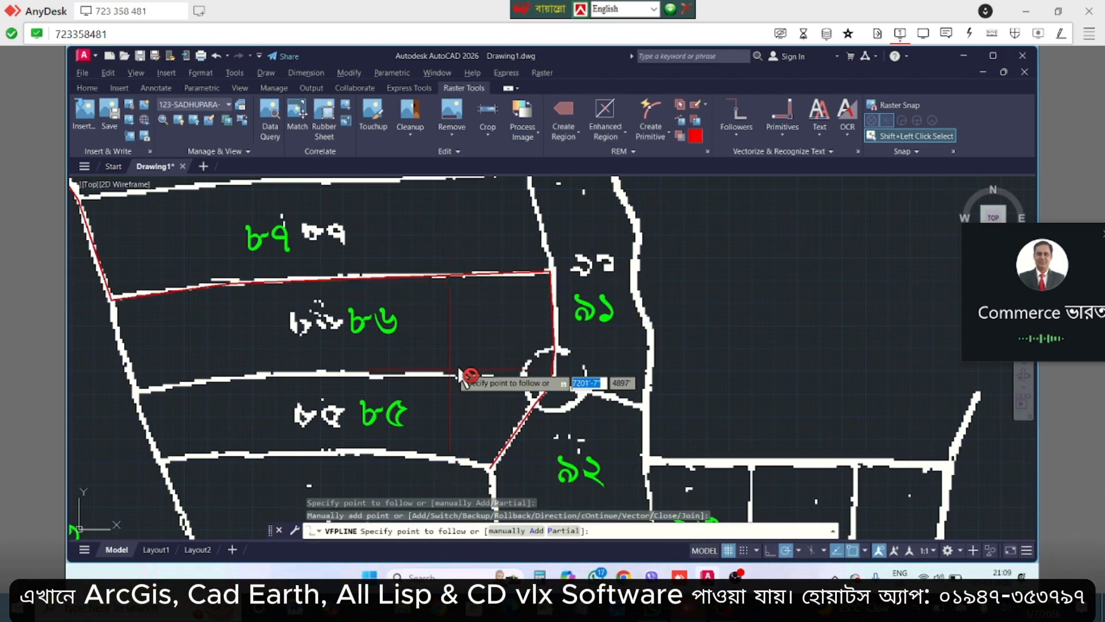
{"action": "key", "text": "Return"}
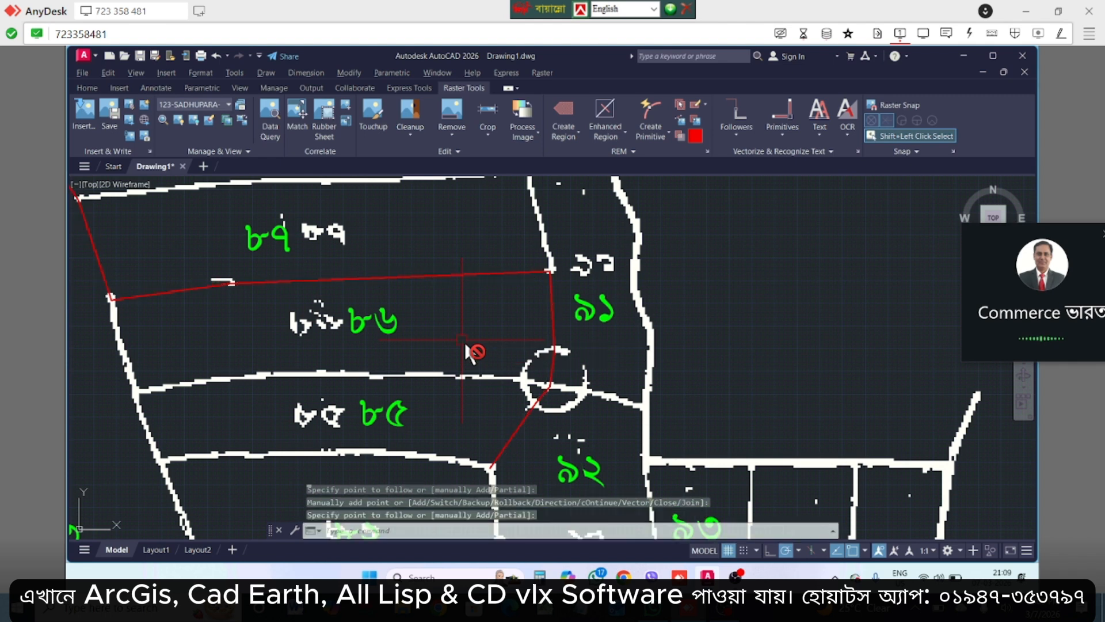
Turn on Raster Snap for tracing the map lines
{"action": "left_click", "coordinate": [914, 151]}
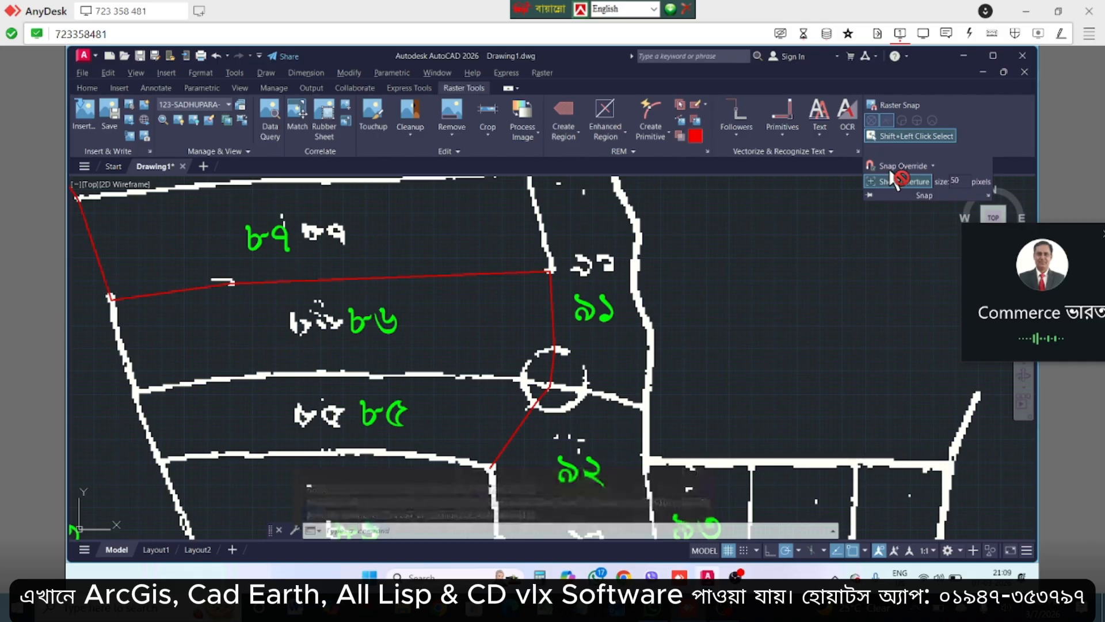
{"action": "left_click", "coordinate": [895, 169]}
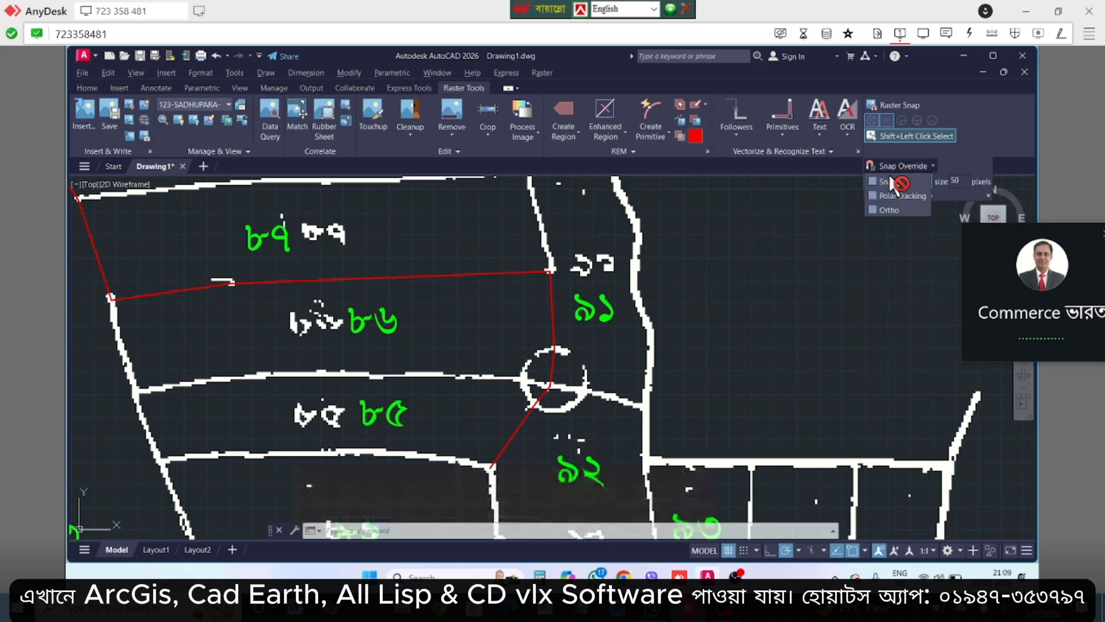
{"action": "left_click", "coordinate": [895, 105]}
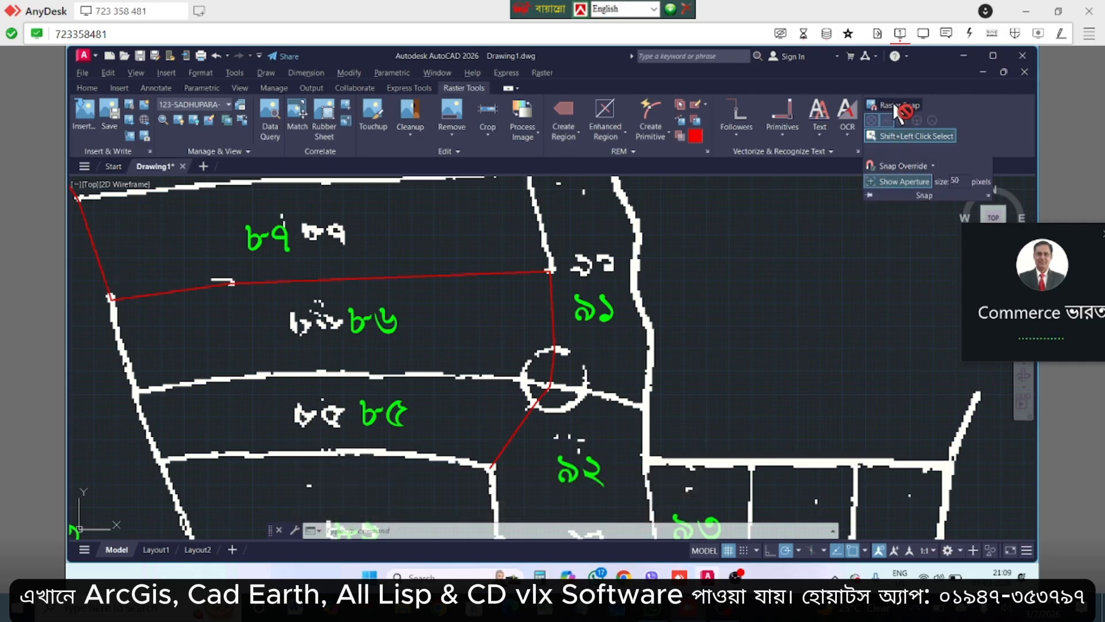
Trace the outer boundary line on the east side of plot ৯১ with the Polyline Follower and accept it
{"action": "left_click", "coordinate": [744, 131]}
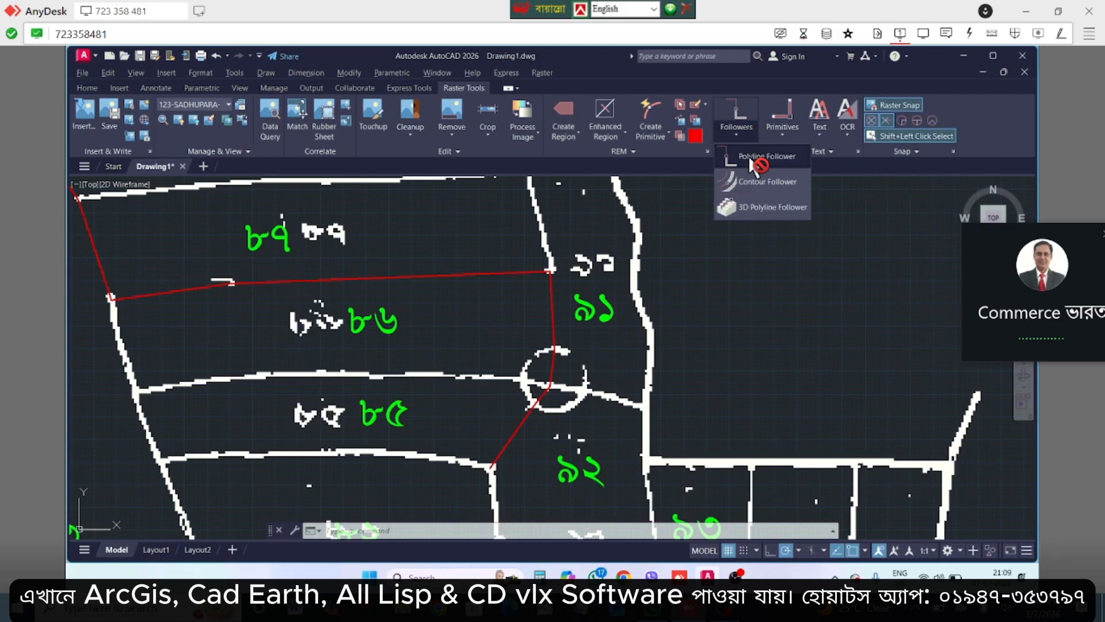
{"action": "left_click", "coordinate": [636, 258]}
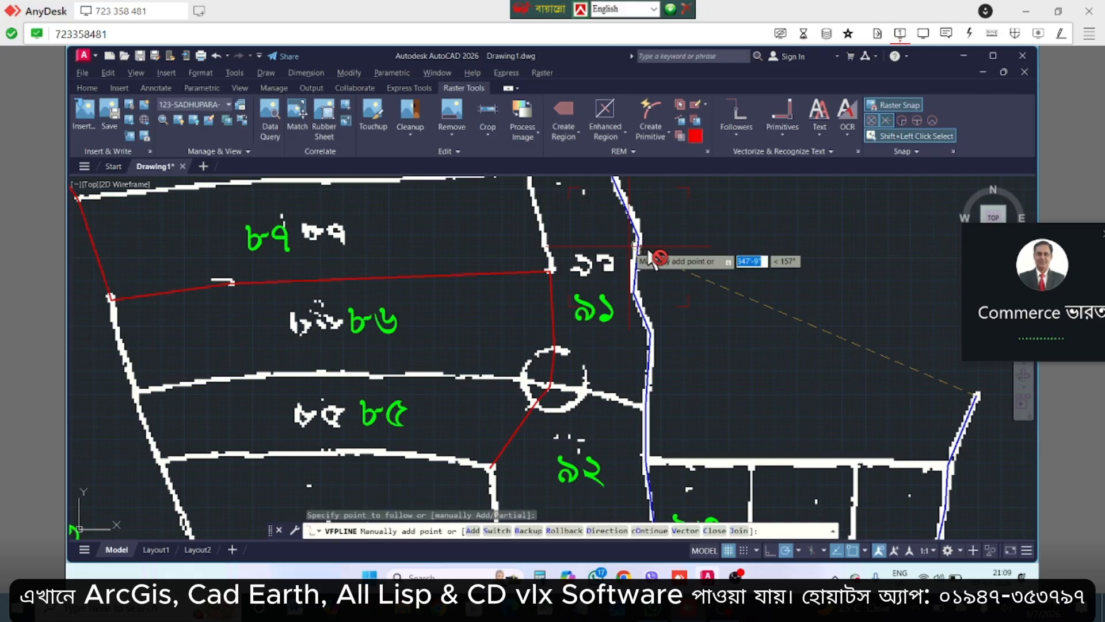
{"action": "key", "text": "Return"}
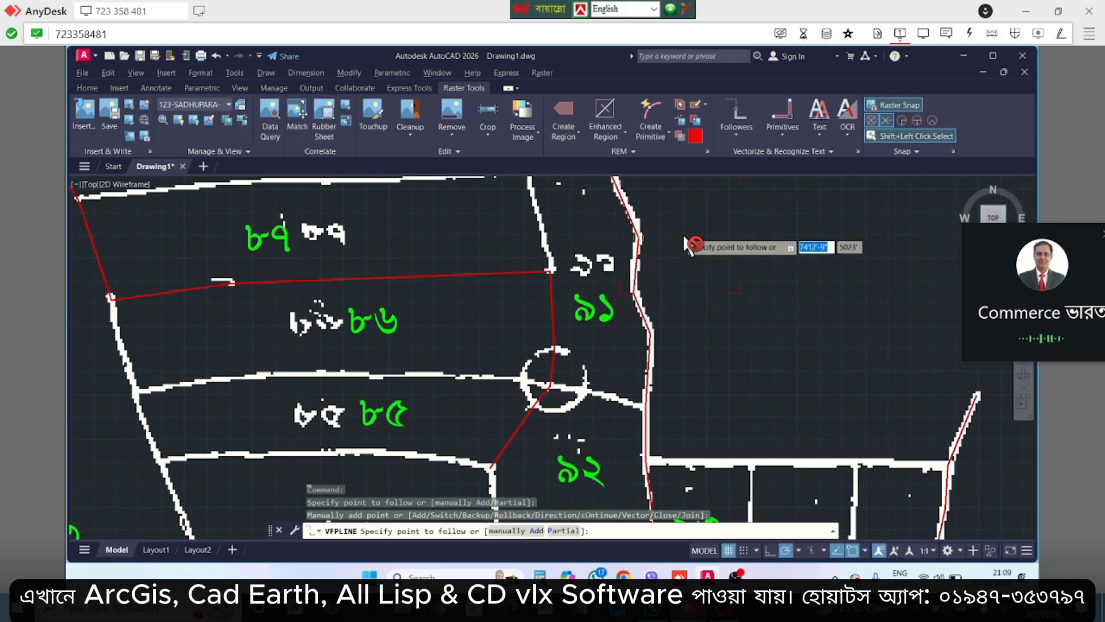
Trace the raster boundary lines between plots ৮৮ and ৮৭ and between plots ৯০ and ৮৮ with the Polyline Follower
{"action": "scroll", "coordinate": [684, 237], "scroll_direction": "down", "scroll_amount": 2}
{"action": "scroll", "coordinate": [683, 235], "scroll_direction": "down", "scroll_amount": 2}
{"action": "scroll", "coordinate": [644, 237], "scroll_direction": "down", "scroll_amount": 2}
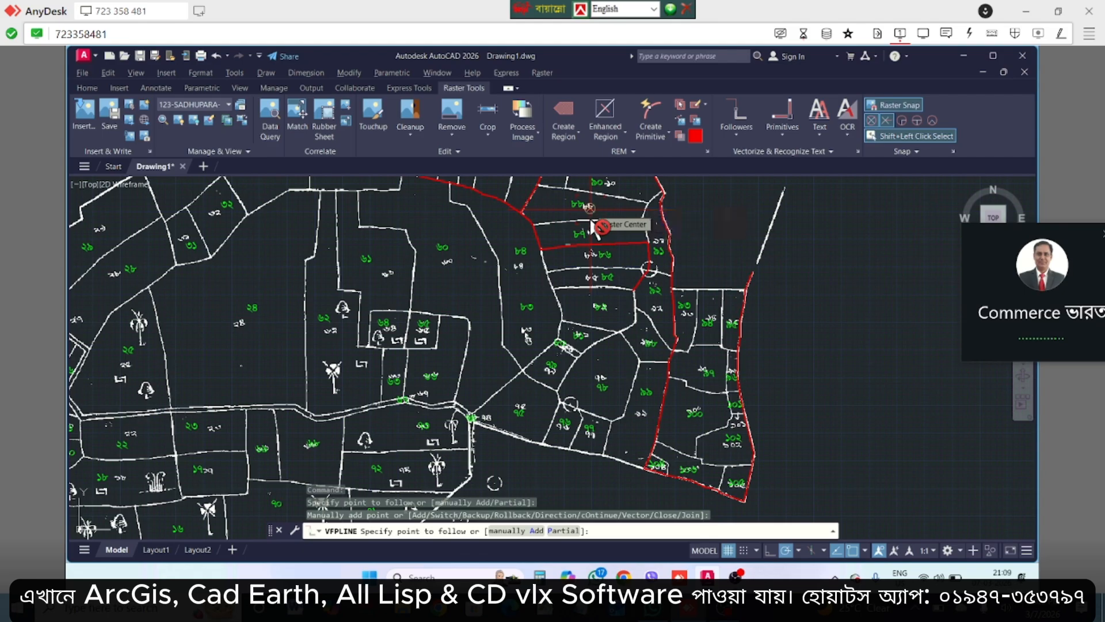
{"action": "left_click", "coordinate": [592, 224]}
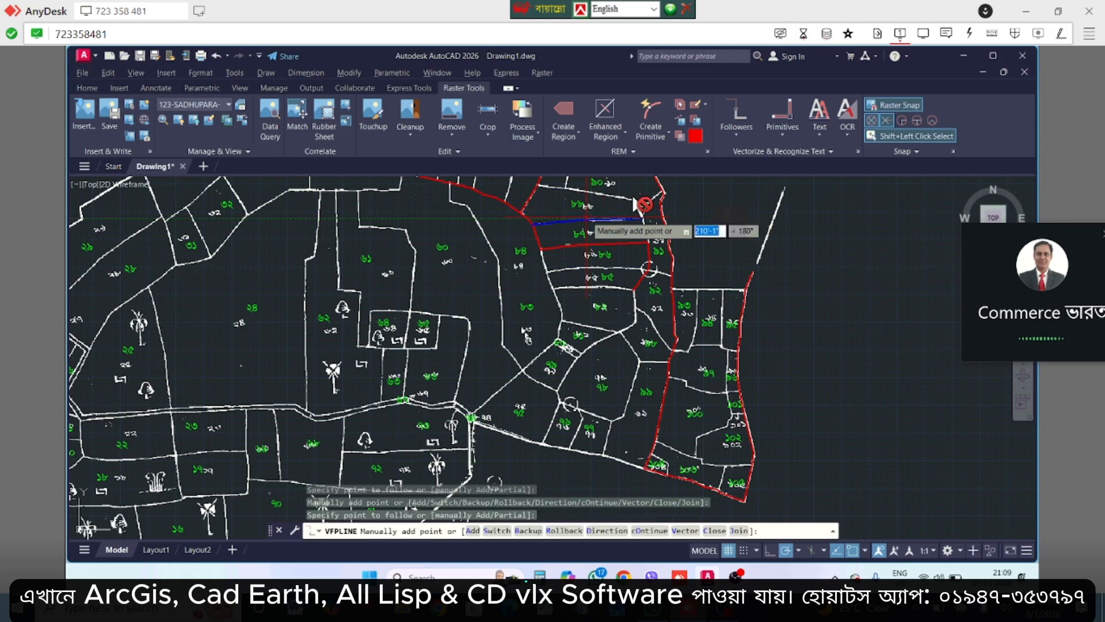
{"action": "left_click", "coordinate": [637, 203]}
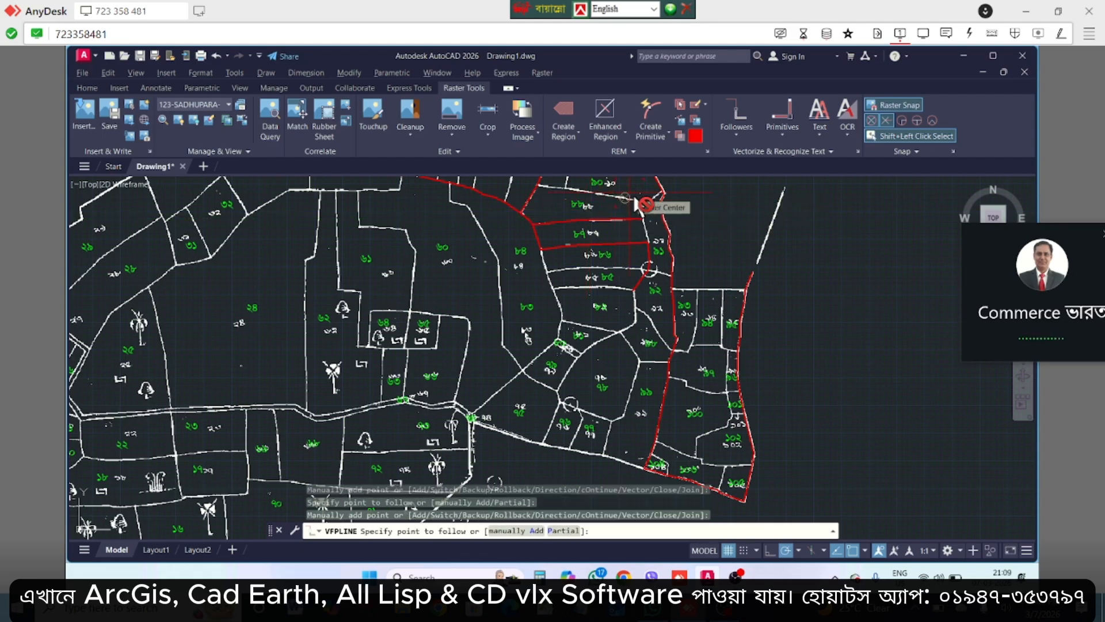
{"action": "left_click", "coordinate": [635, 199]}
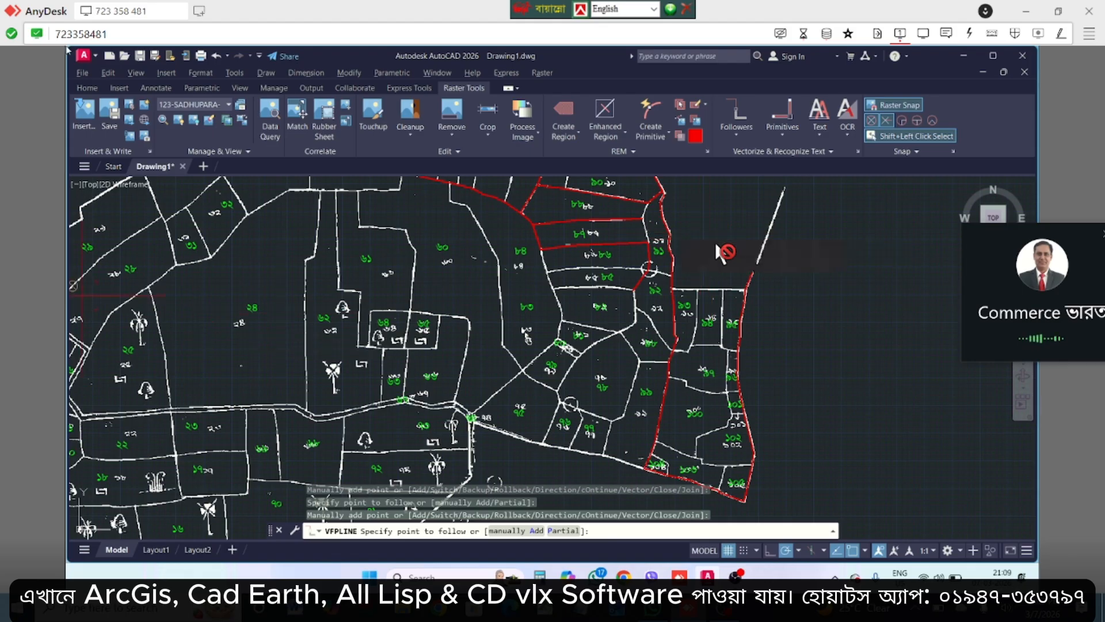
Trace one continuous polyline along the west side of plots ৮৪ and ৮৩, around plot ৭৮, and between plots ৯৮ and ৯৯
{"action": "left_click", "coordinate": [502, 283]}
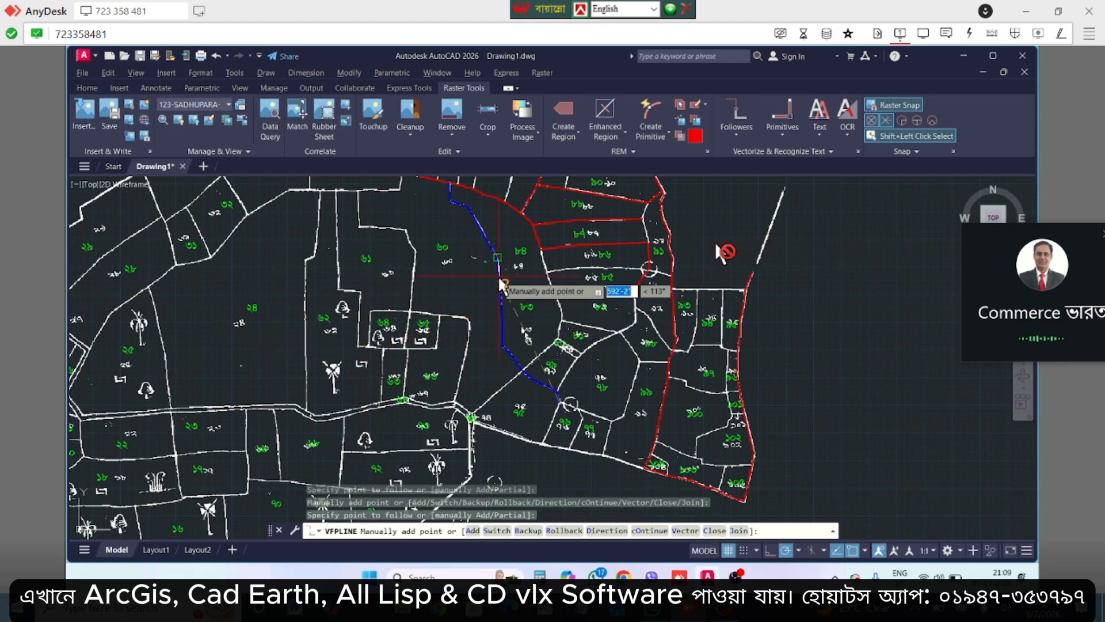
{"action": "left_click", "coordinate": [569, 387]}
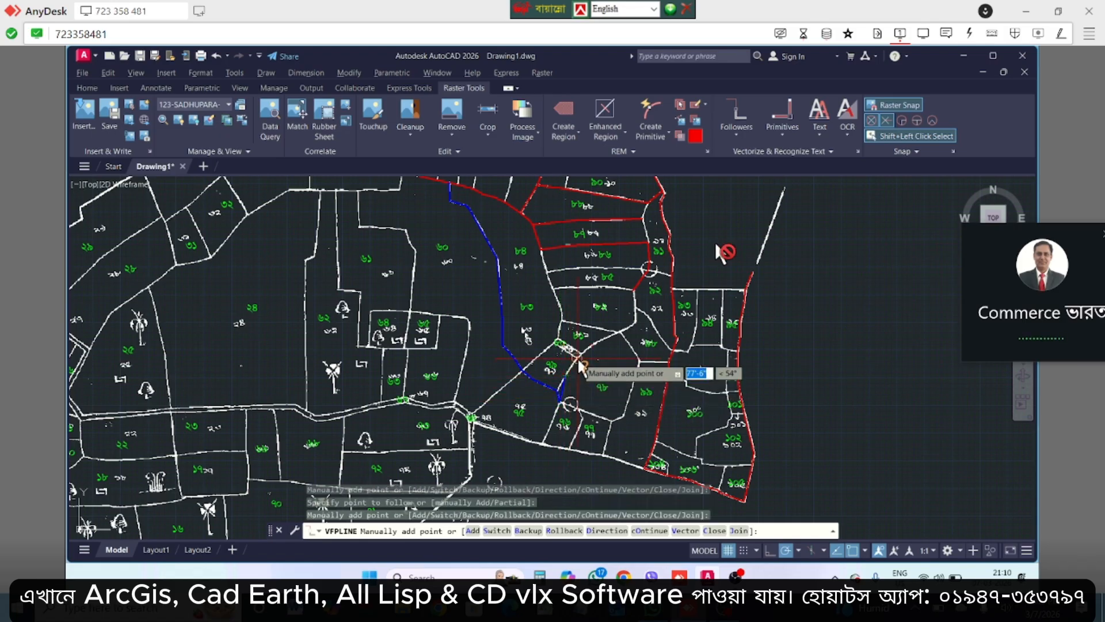
{"action": "left_click", "coordinate": [578, 360]}
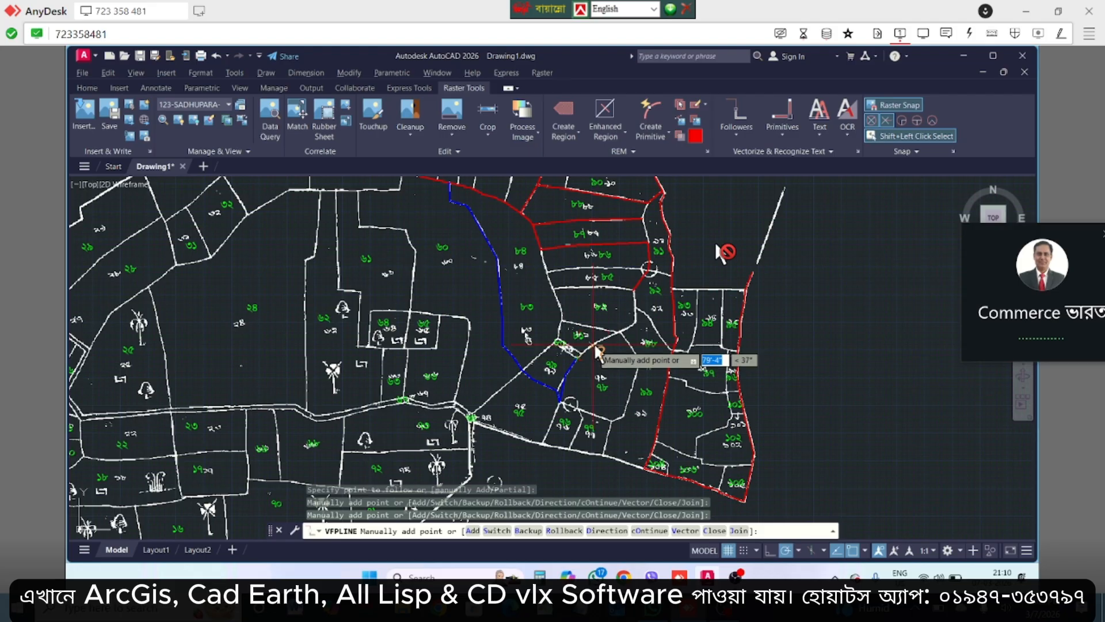
{"action": "left_click", "coordinate": [597, 344]}
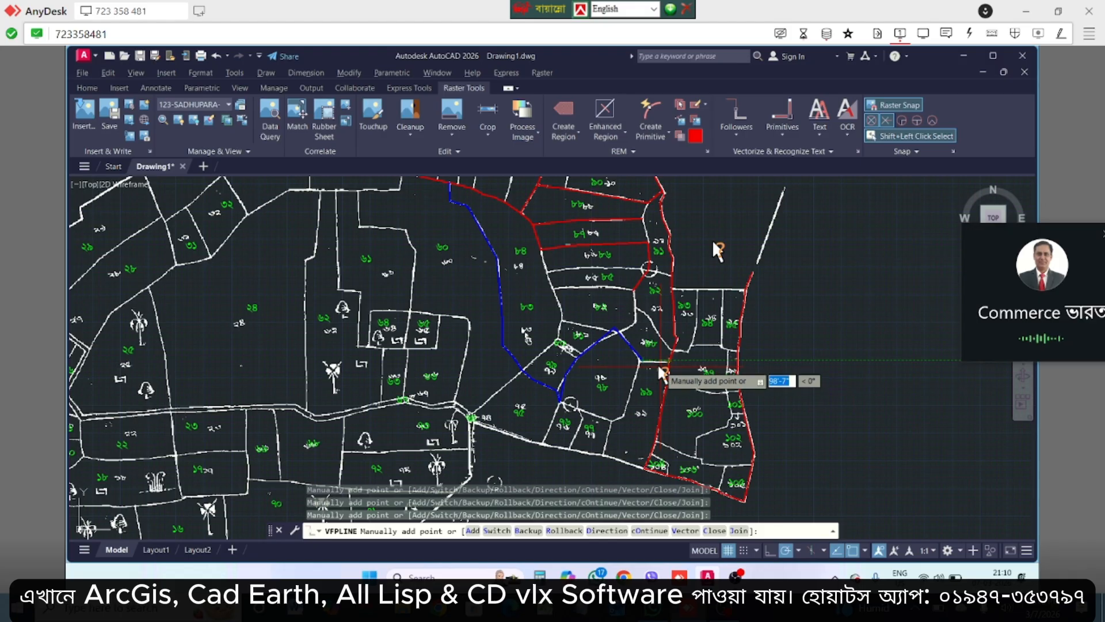
{"action": "left_click", "coordinate": [658, 362]}
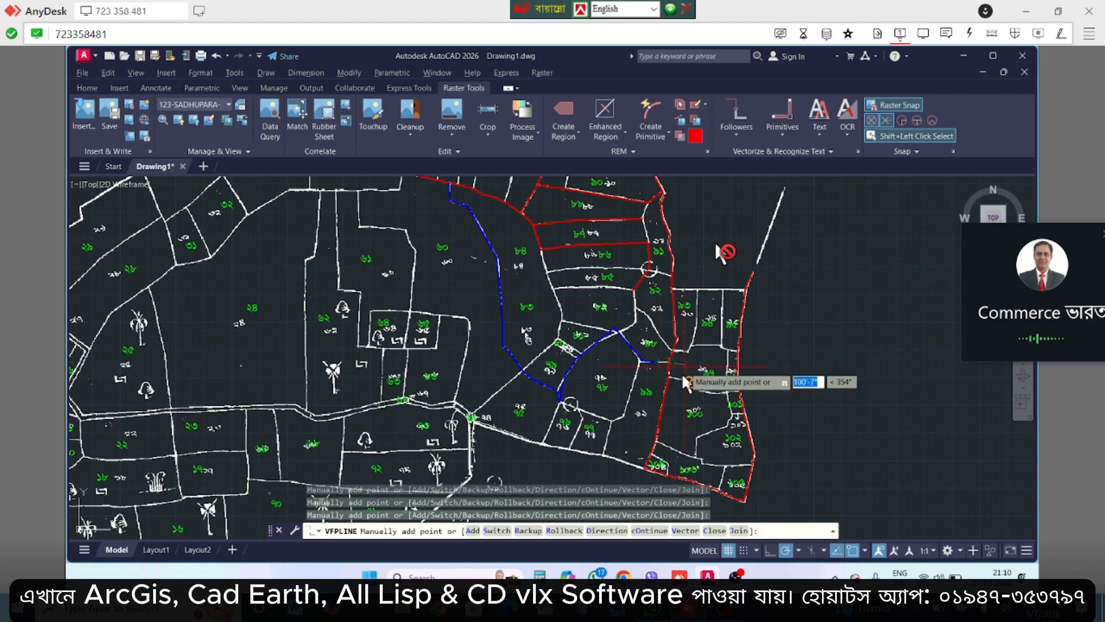
{"action": "left_click", "coordinate": [682, 374]}
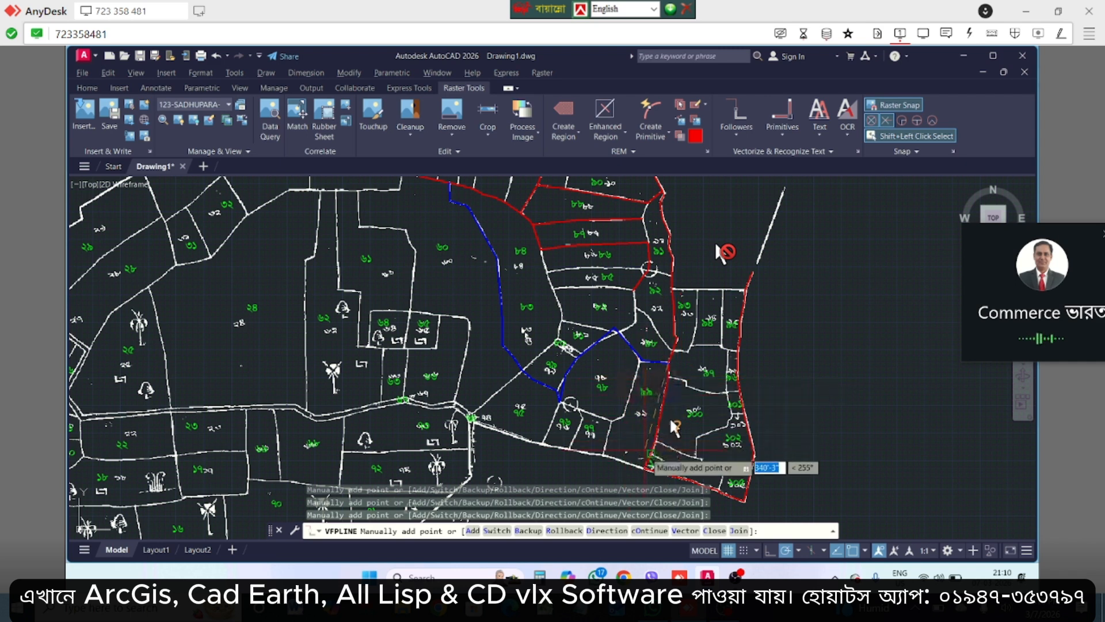
{"action": "right_click", "coordinate": [669, 364]}
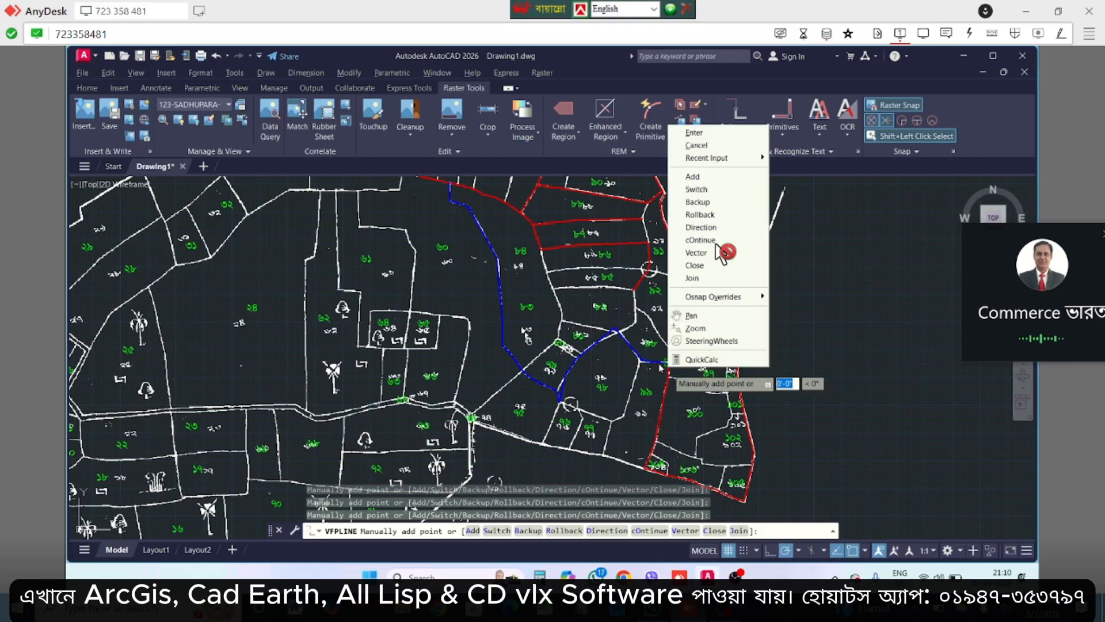
{"action": "left_click", "coordinate": [659, 366]}
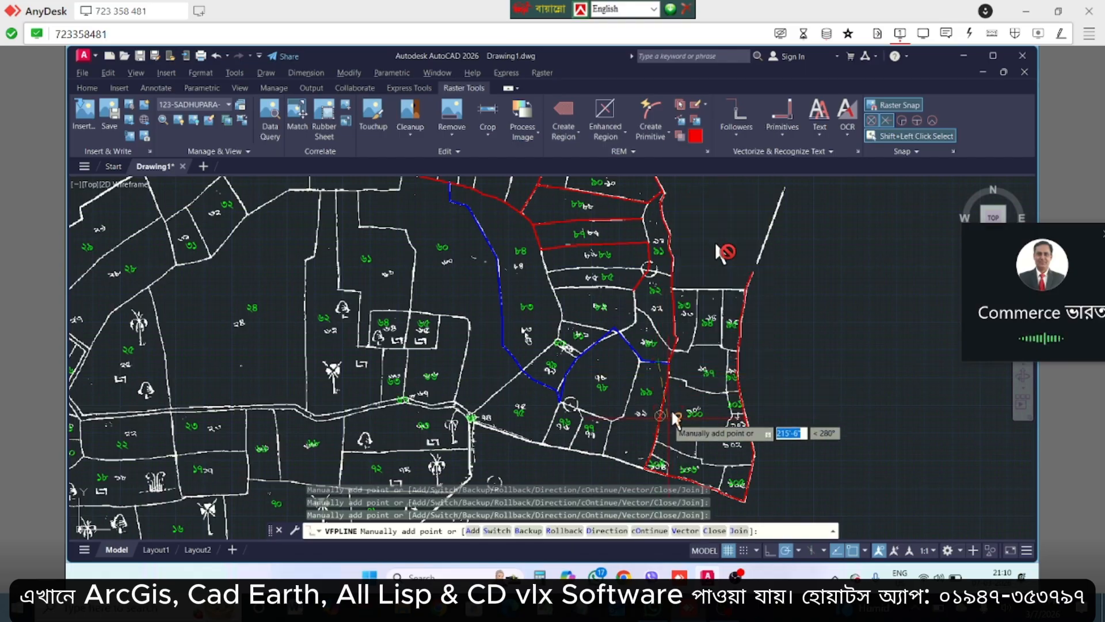
{"action": "left_click", "coordinate": [676, 372]}
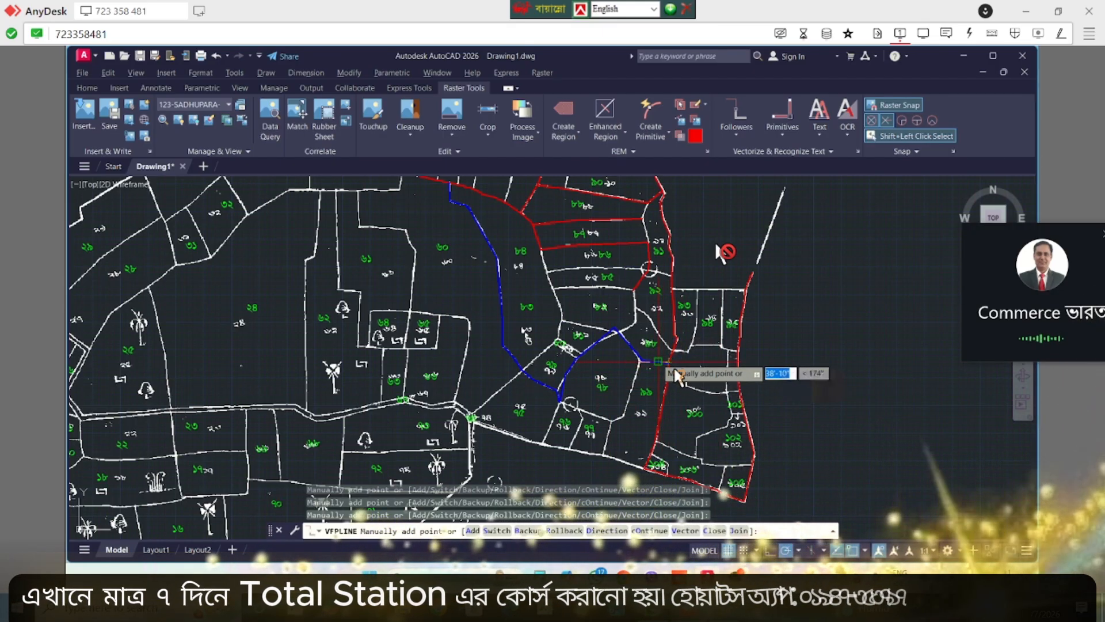
{"action": "left_click", "coordinate": [676, 374]}
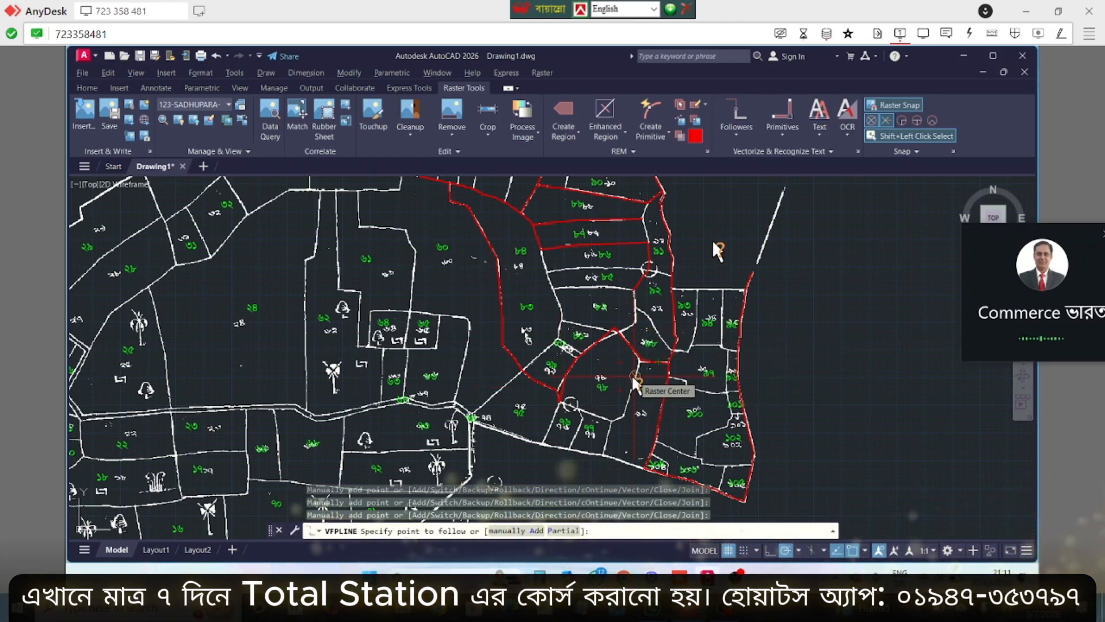
Trace the boundary between plots ৭৮ and ৯৯ and the connected lines around plots ৭৬ and ৭৭
{"action": "left_click", "coordinate": [634, 377]}
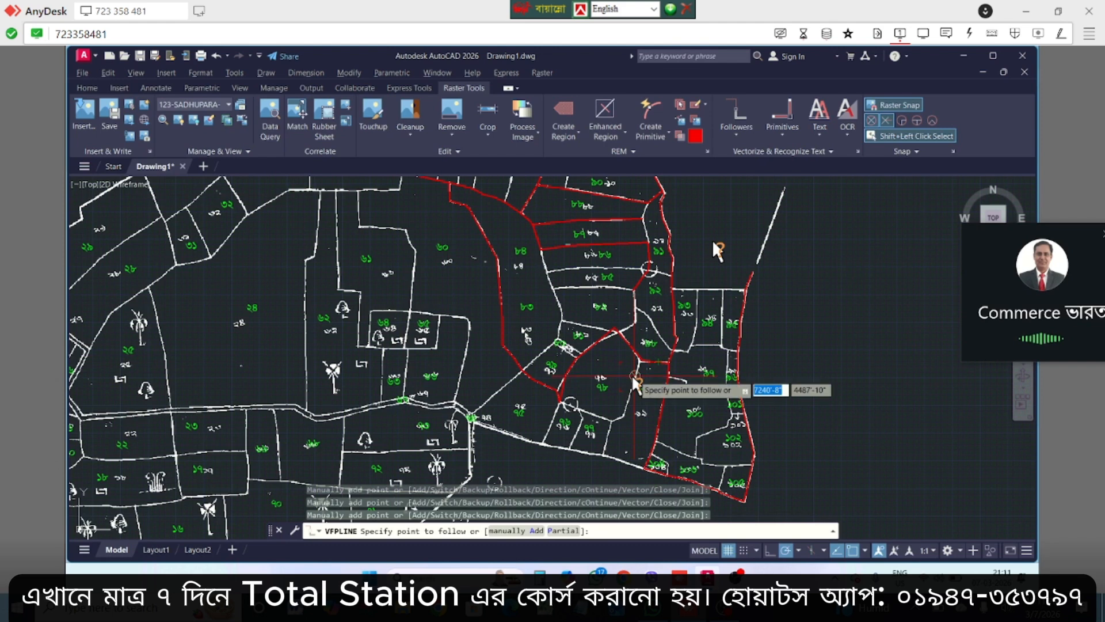
{"action": "key", "text": "Return"}
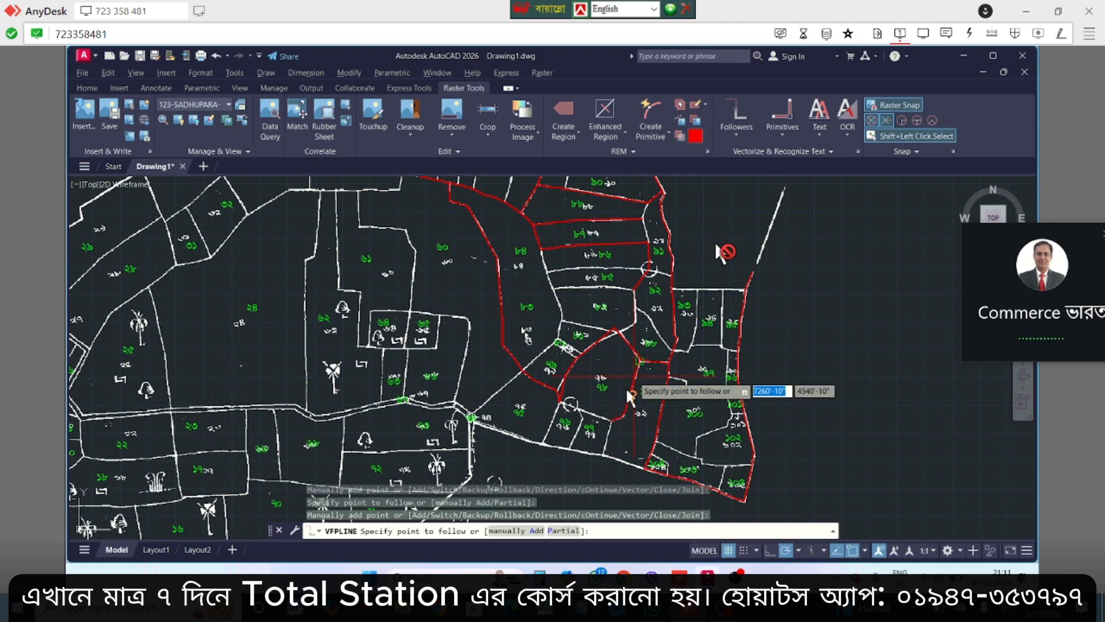
{"action": "left_click", "coordinate": [602, 421]}
{"action": "key", "text": "Return"}
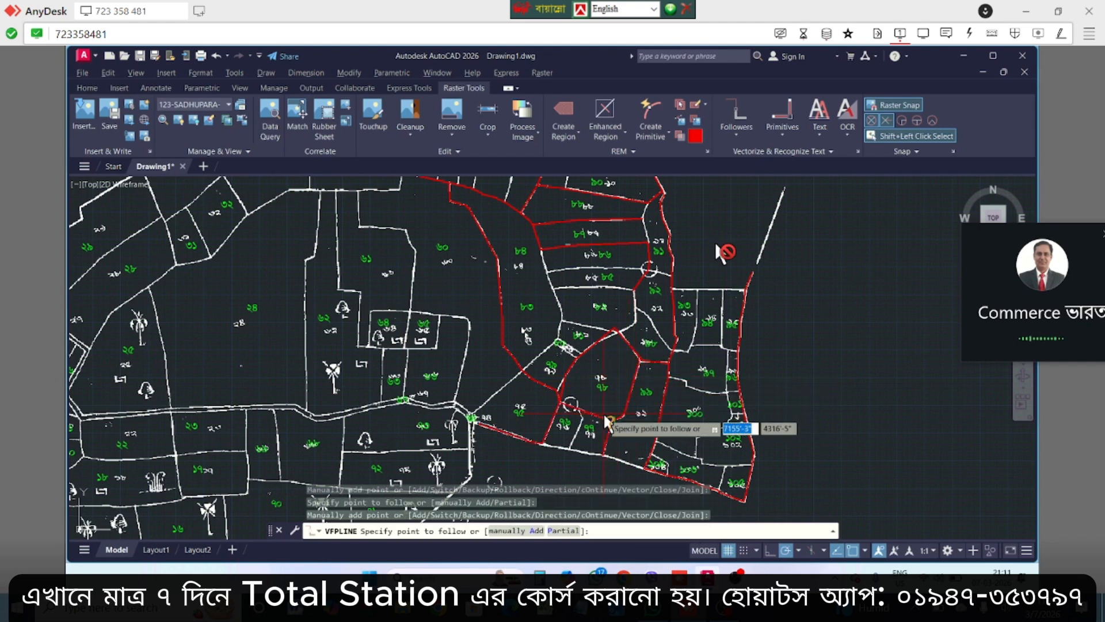
Trace the dividing line between plots ৭৬ and ৭৭ and the southern edge below plots ৭৭ and ৯৯
{"action": "left_click", "coordinate": [581, 452]}
{"action": "key", "text": "Return"}
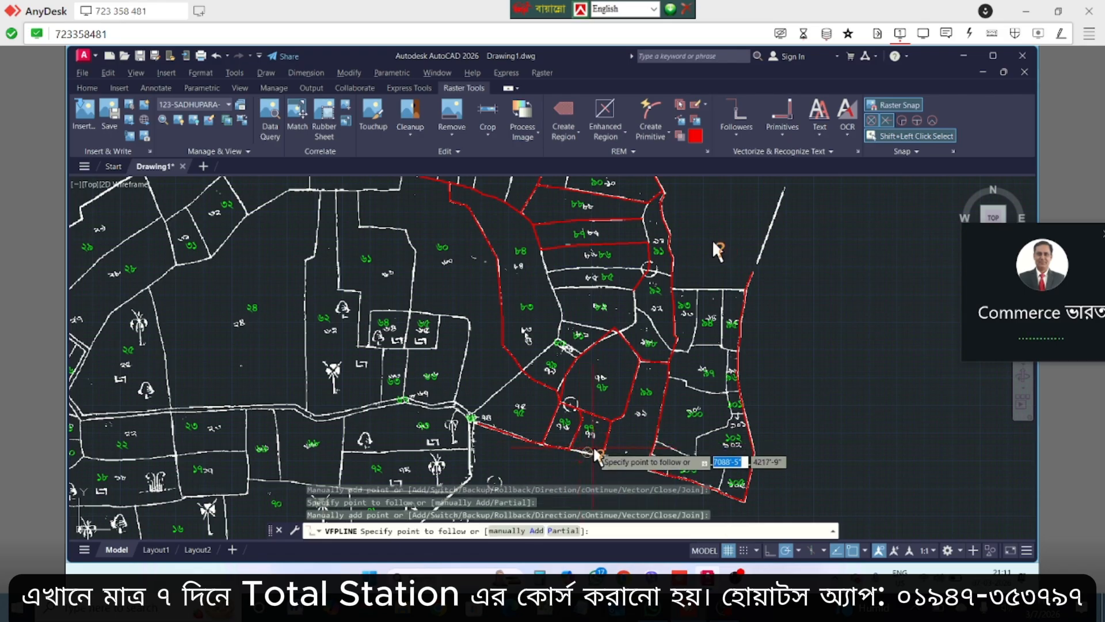
{"action": "left_click", "coordinate": [596, 454]}
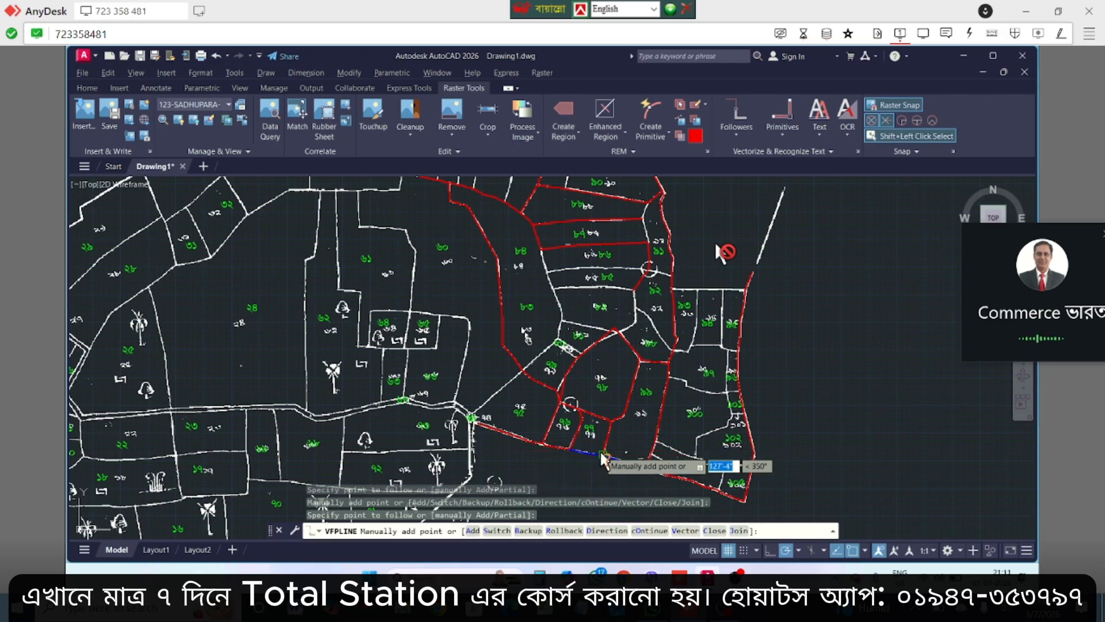
{"action": "key", "text": "Return"}
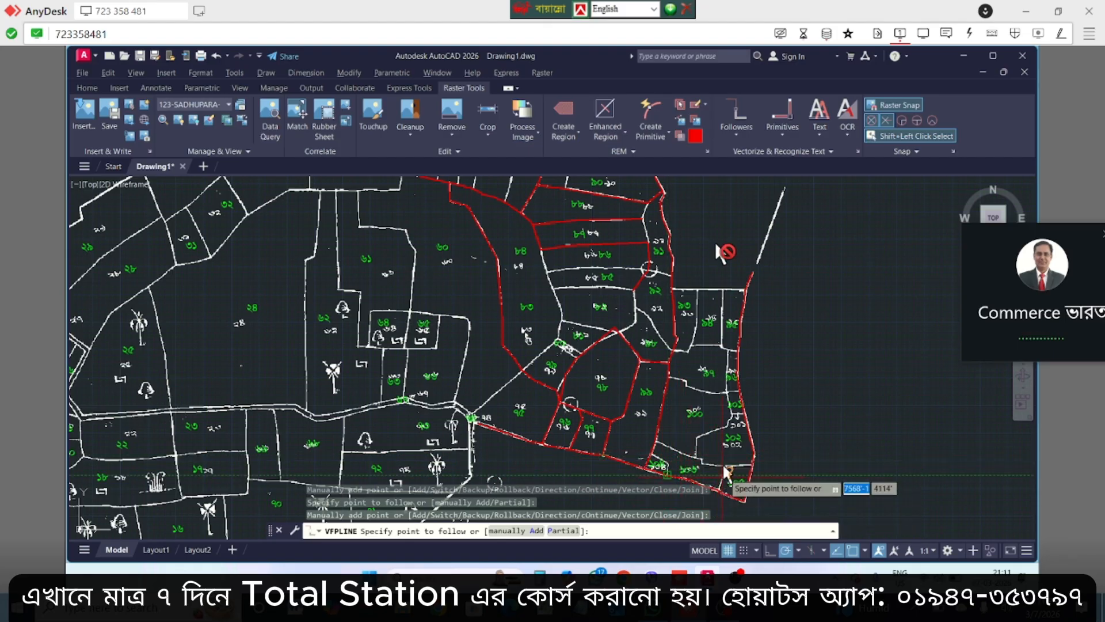
Trace the raster lines separating plot ১০০ from plots ১০৩ and ১০২, continuing along the south edge of plot ১০২
{"action": "scroll", "coordinate": [658, 446], "scroll_direction": "up", "scroll_amount": 5}
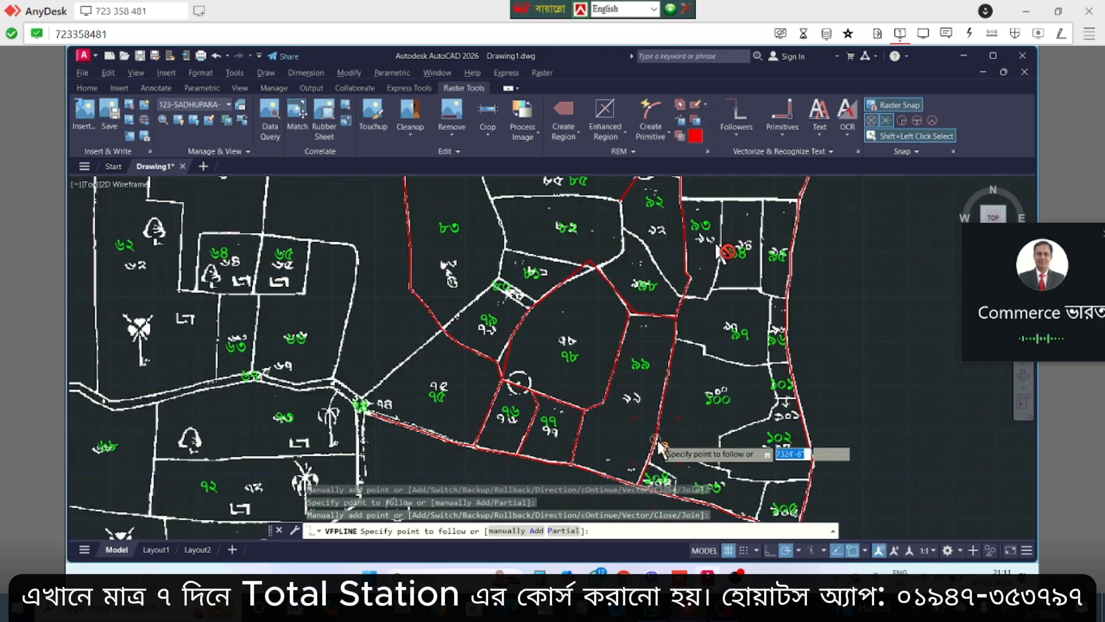
{"action": "scroll", "coordinate": [662, 455], "scroll_direction": "down", "scroll_amount": 3}
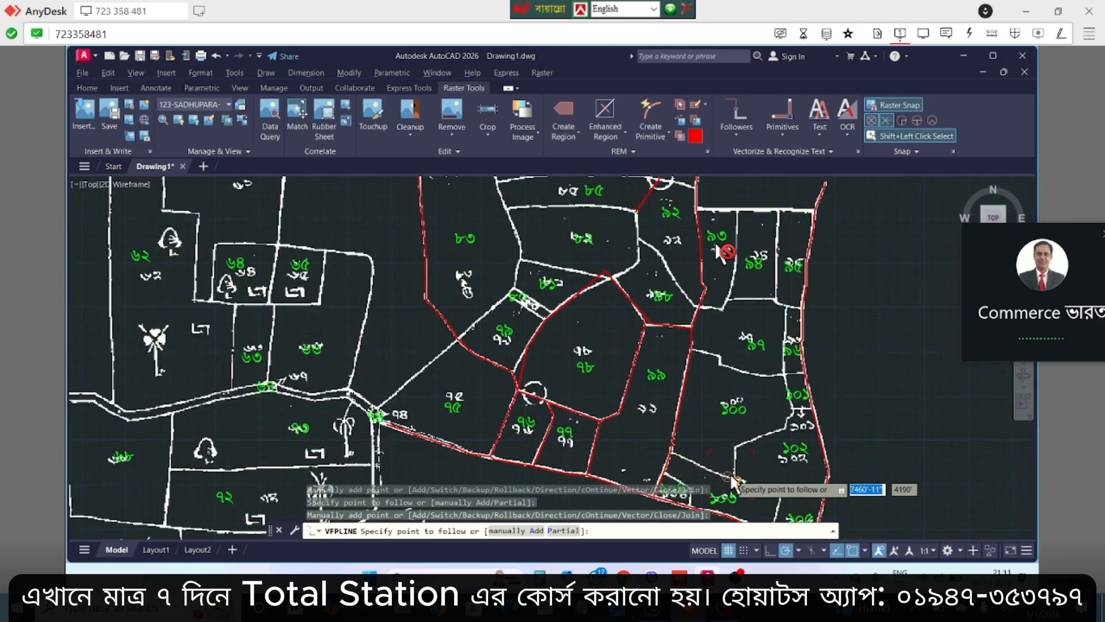
{"action": "scroll", "coordinate": [734, 480], "scroll_direction": "up", "scroll_amount": 3}
{"action": "scroll", "coordinate": [733, 480], "scroll_direction": "up", "scroll_amount": 3}
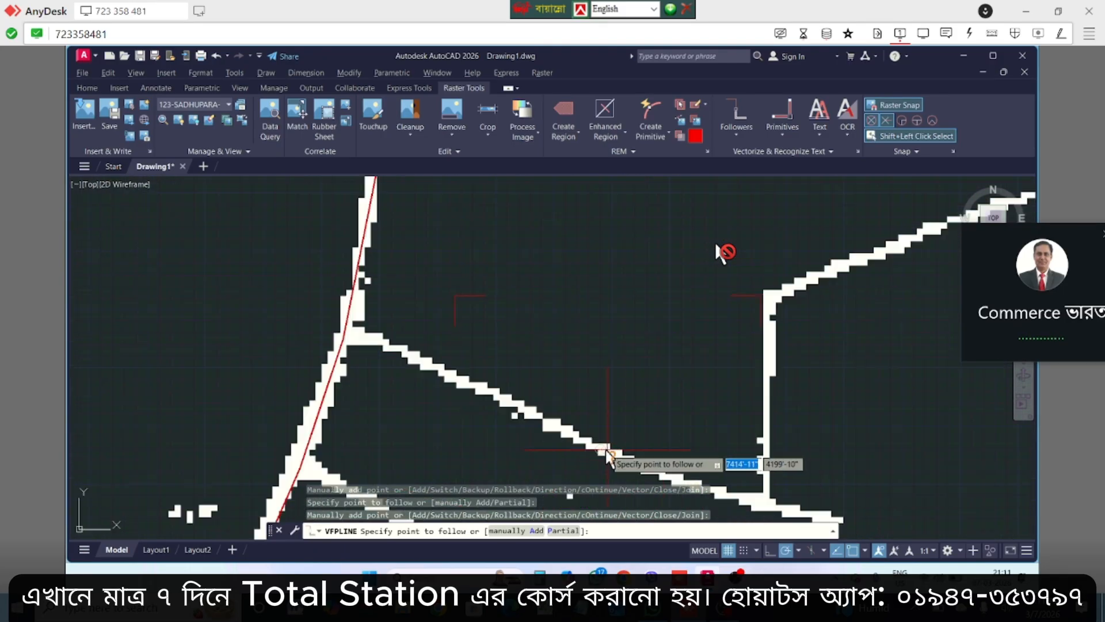
{"action": "left_click", "coordinate": [778, 373]}
{"action": "left_click", "coordinate": [779, 373]}
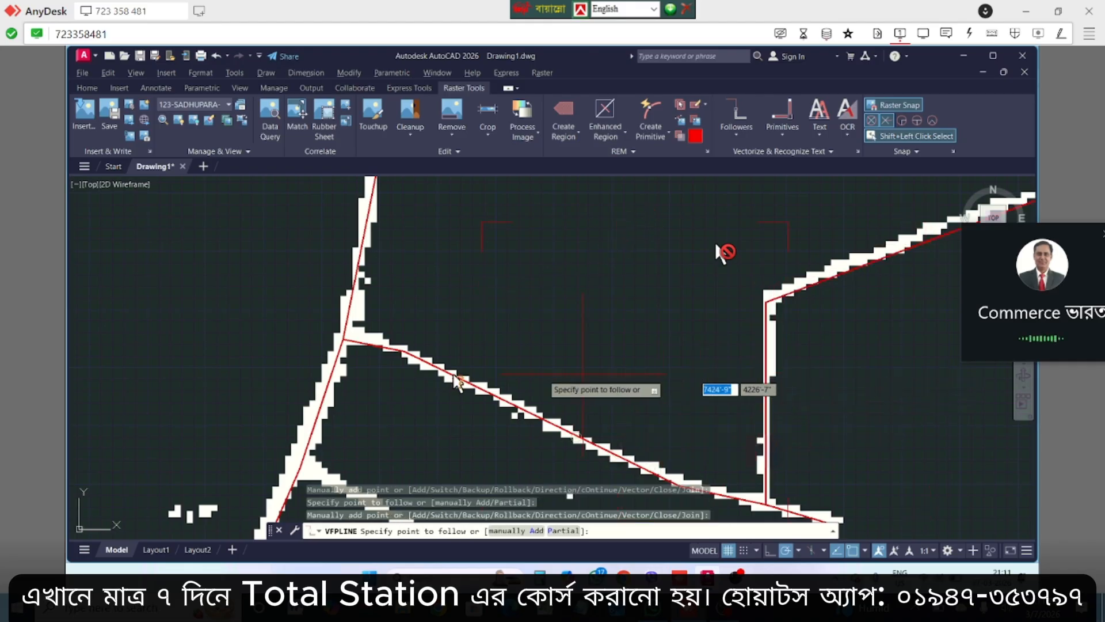
Trace the boundary between plots ৯৭ and ১০০ and the connected lines along plots ৯৬ and ১০১, accepting each polyline
{"action": "scroll", "coordinate": [442, 431], "scroll_direction": "down", "scroll_amount": 3}
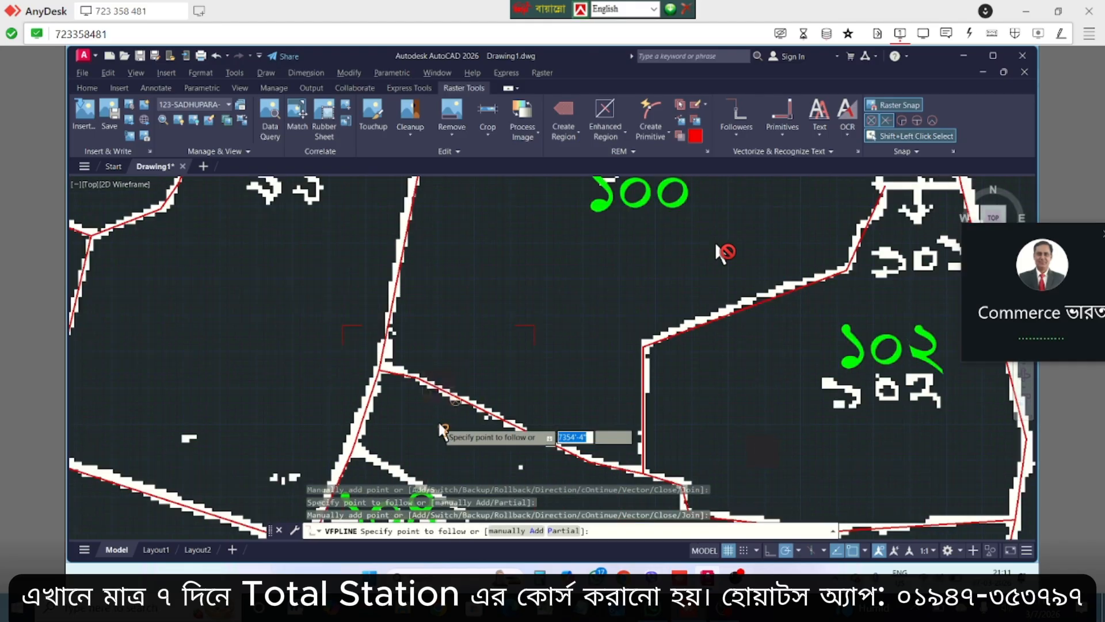
{"action": "scroll", "coordinate": [443, 428], "scroll_direction": "down", "scroll_amount": 2}
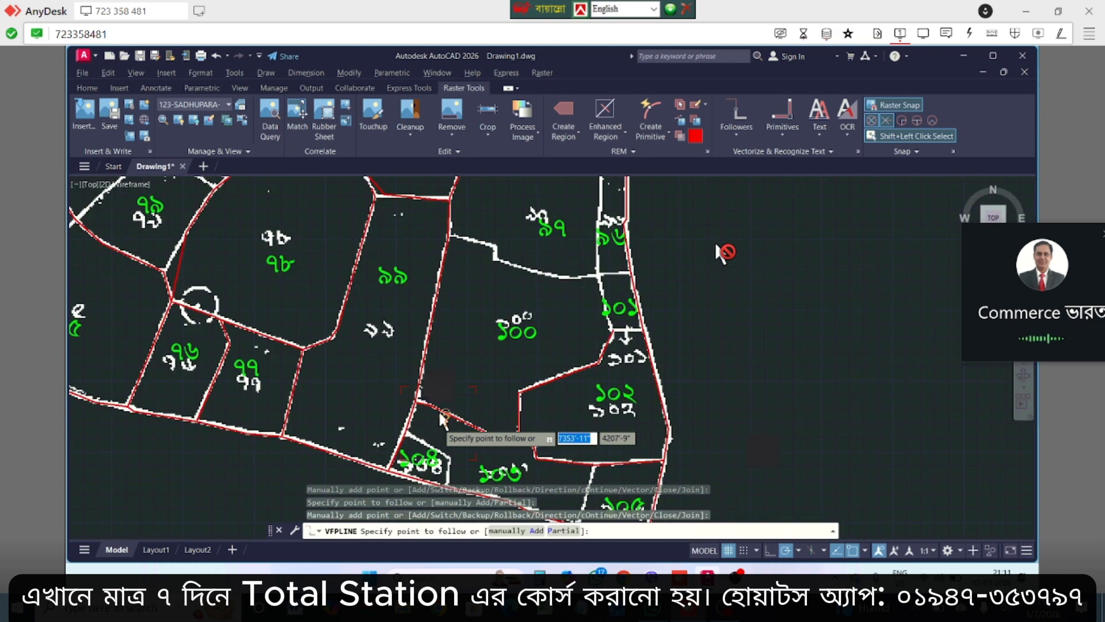
{"action": "scroll", "coordinate": [442, 420], "scroll_direction": "down", "scroll_amount": 2}
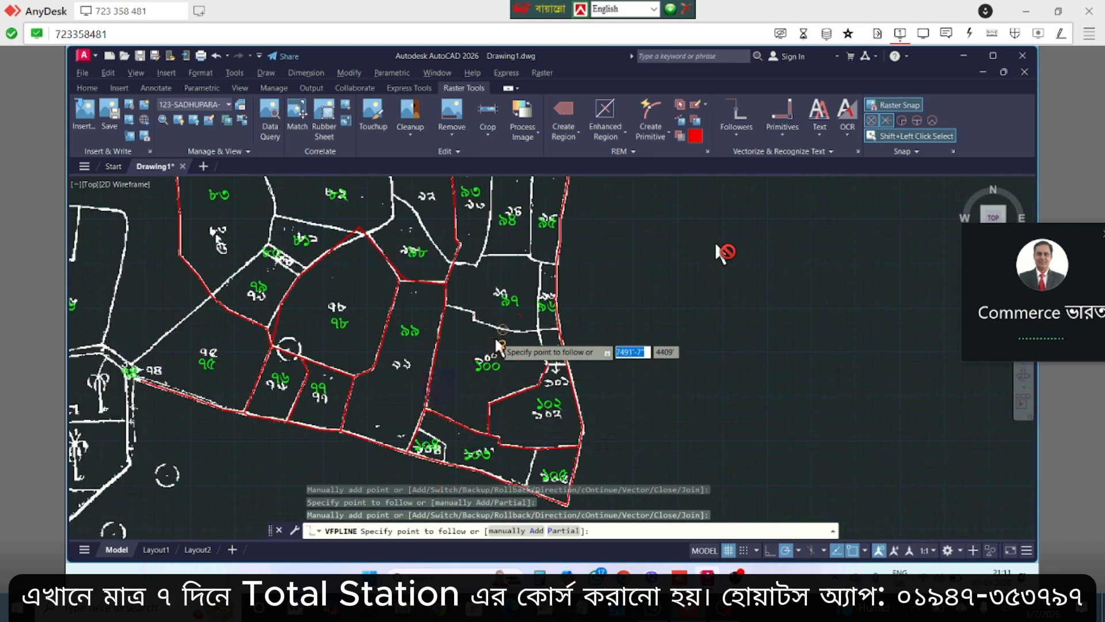
{"action": "scroll", "coordinate": [499, 345], "scroll_direction": "up", "scroll_amount": 2}
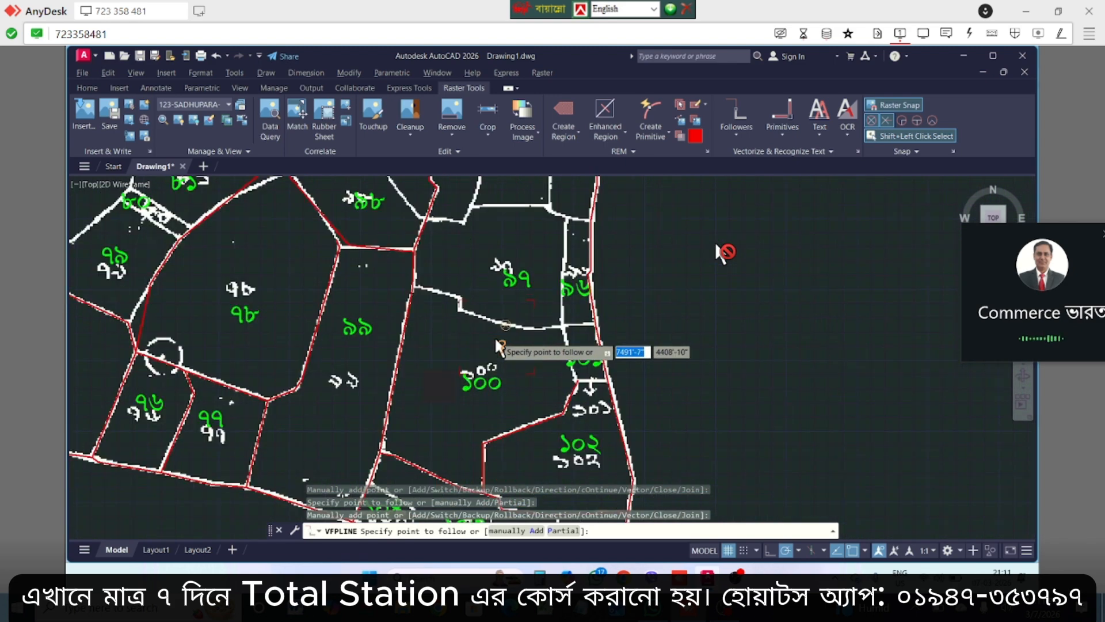
{"action": "scroll", "coordinate": [498, 345], "scroll_direction": "up", "scroll_amount": 3}
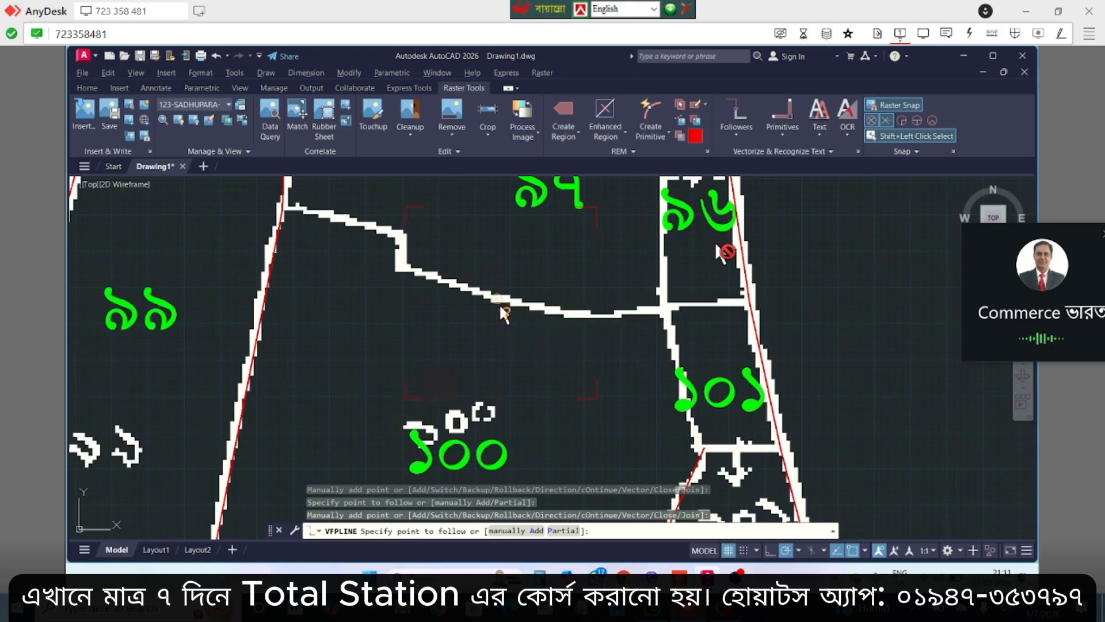
{"action": "left_click", "coordinate": [659, 295]}
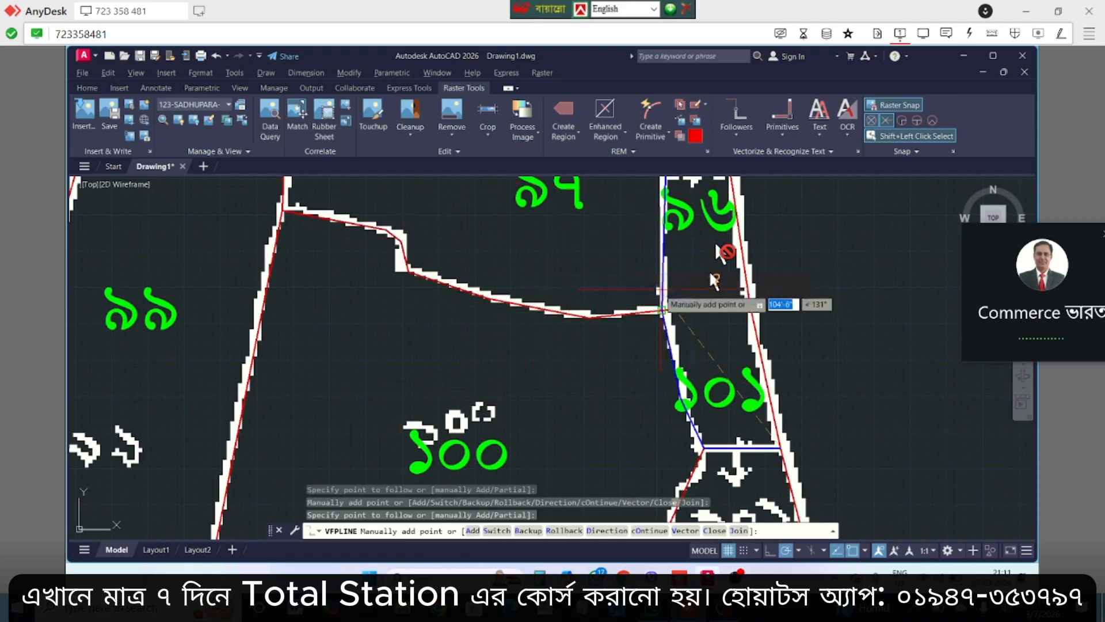
{"action": "left_click", "coordinate": [643, 314]}
Trace the two raster lines running south from plot ৭৪, east of plot ৭৩, with the Polyline Follower
{"action": "scroll", "coordinate": [641, 316], "scroll_direction": "down", "scroll_amount": 5}
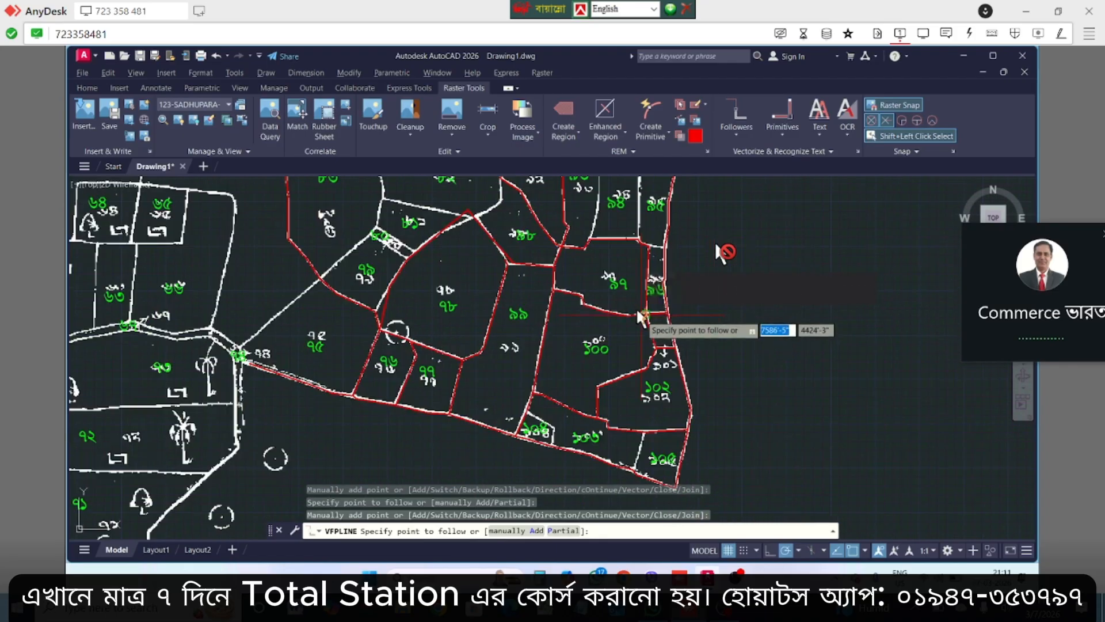
{"action": "scroll", "coordinate": [358, 266], "scroll_direction": "up", "scroll_amount": 2}
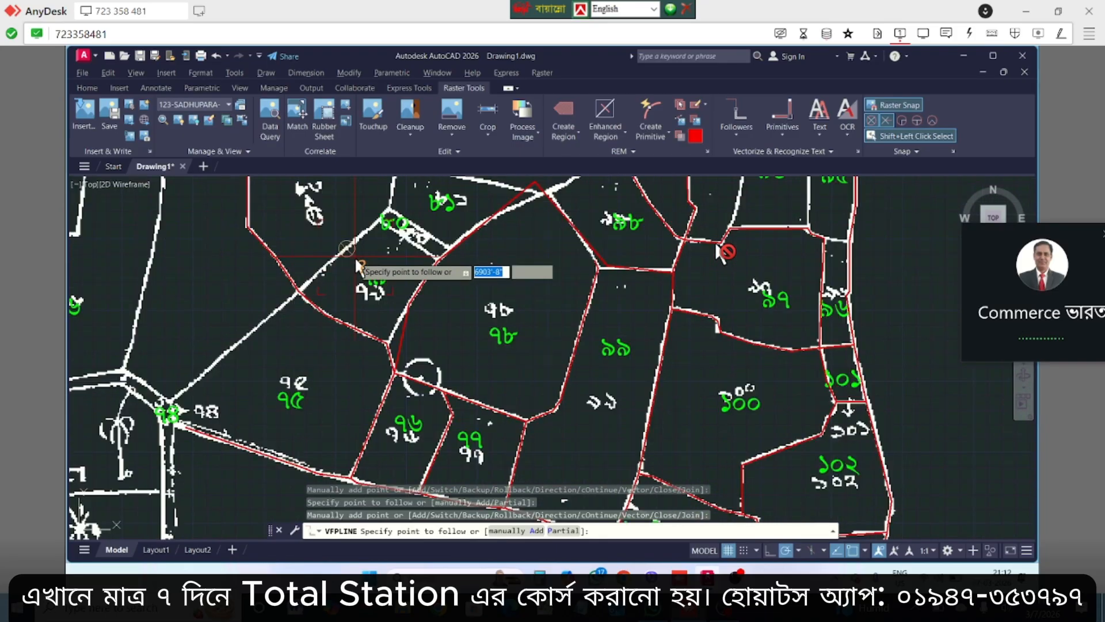
{"action": "scroll", "coordinate": [355, 259], "scroll_direction": "up", "scroll_amount": 4}
{"action": "left_click", "coordinate": [304, 260]}
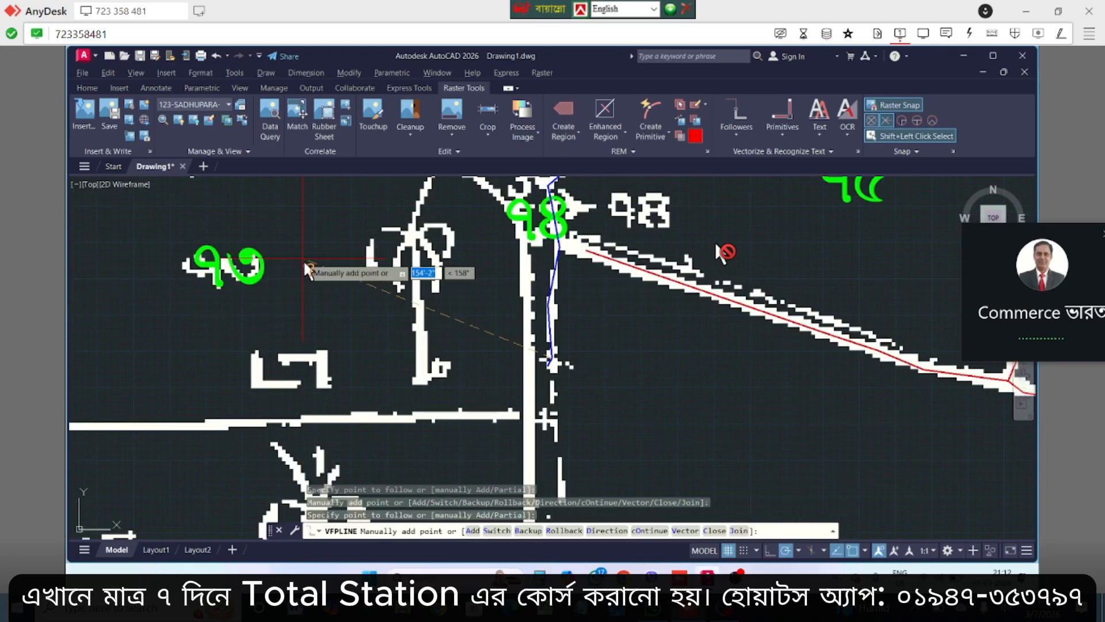
{"action": "left_click", "coordinate": [350, 299]}
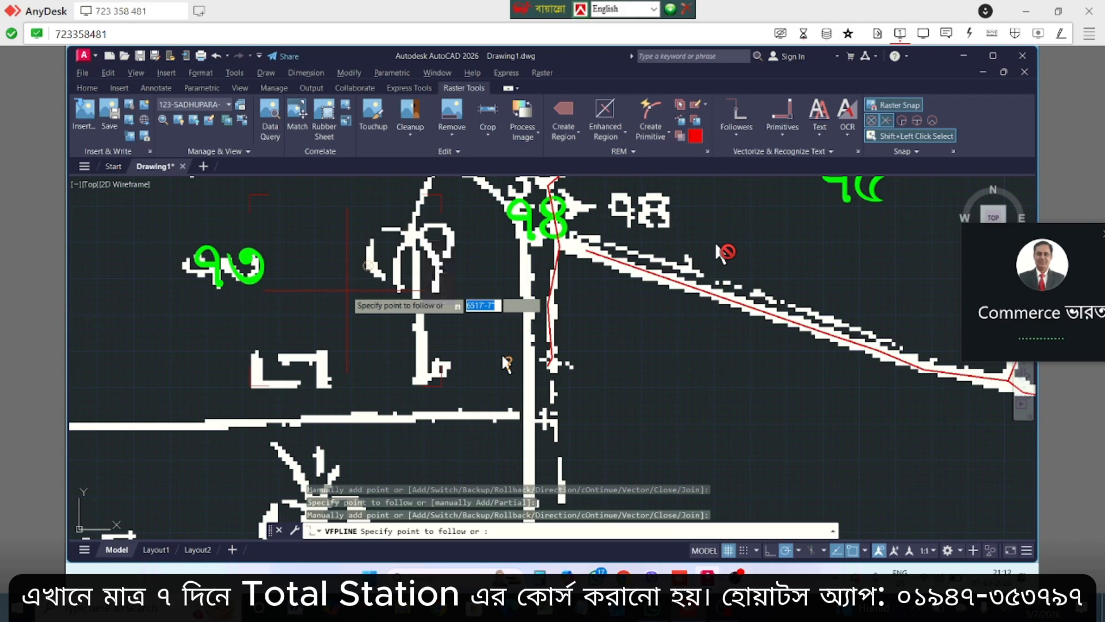
{"action": "left_click", "coordinate": [525, 393]}
{"action": "key", "text": "Return"}
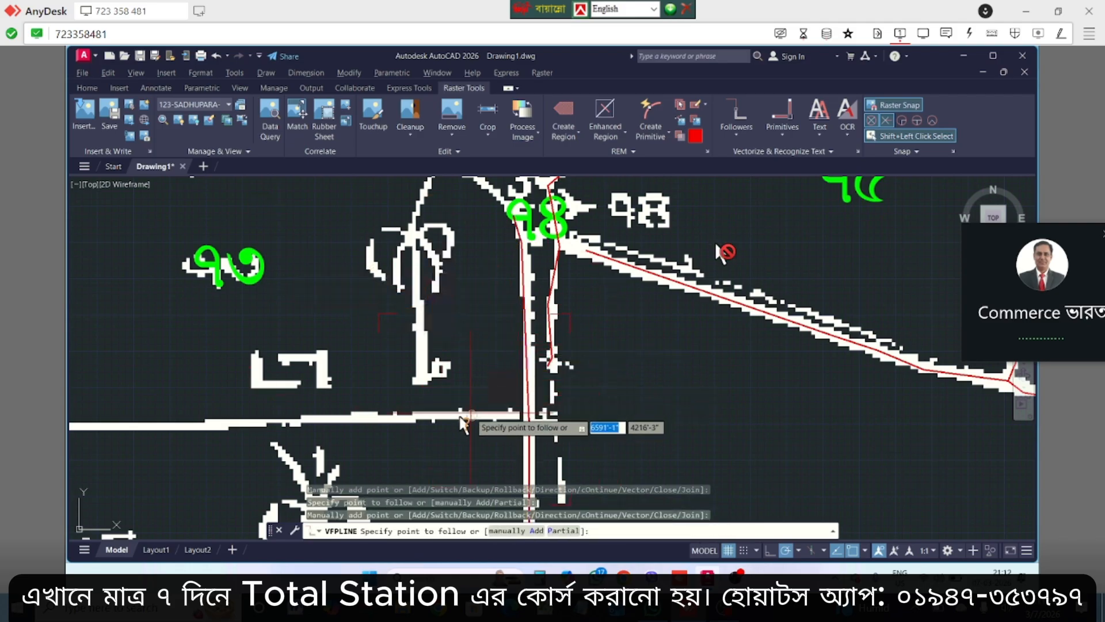
Trace the raster line along the south edge of plot ৭৩ and the curved line along its north edge, accepting each polyline
{"action": "left_click", "coordinate": [459, 416]}
{"action": "key", "text": "Return"}
{"action": "scroll", "coordinate": [212, 405], "scroll_direction": "down", "scroll_amount": 3}
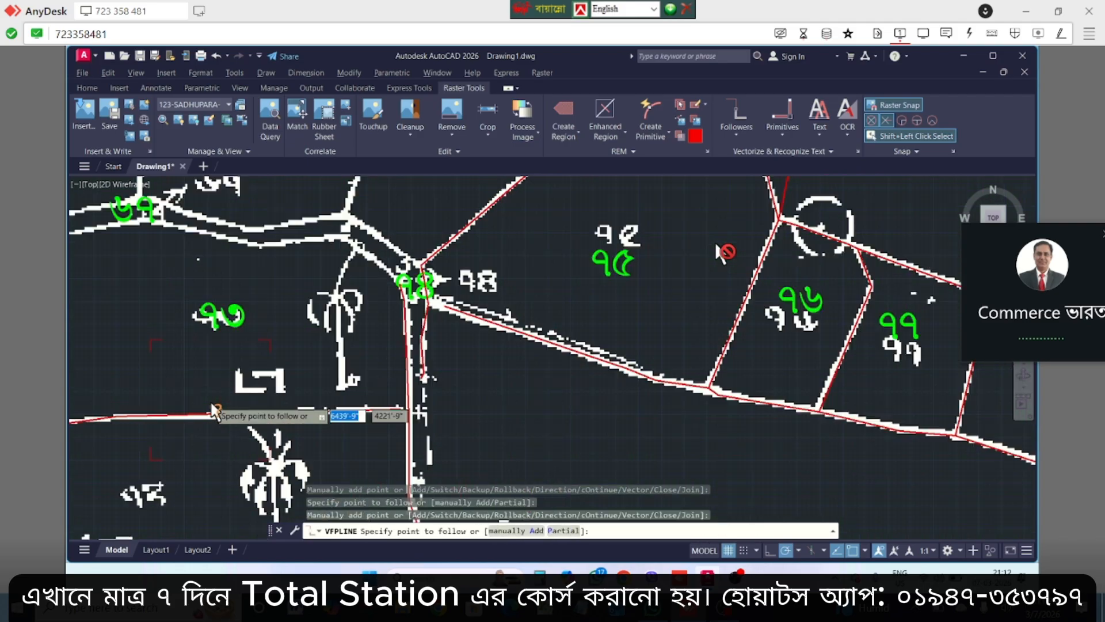
{"action": "scroll", "coordinate": [216, 305], "scroll_direction": "up", "scroll_amount": 6}
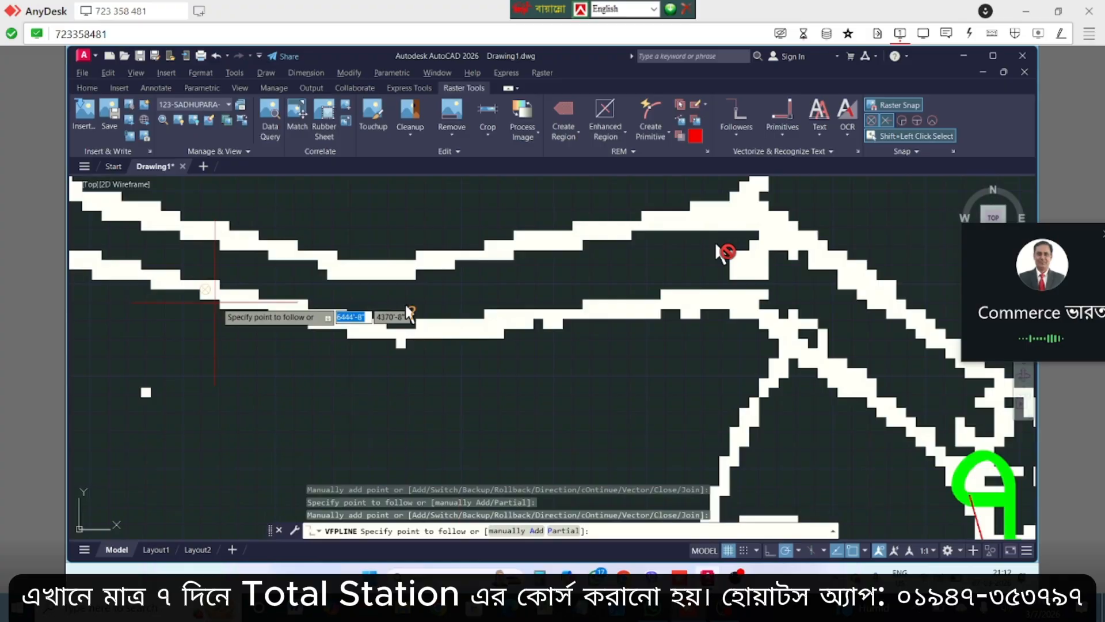
{"action": "left_click", "coordinate": [478, 329]}
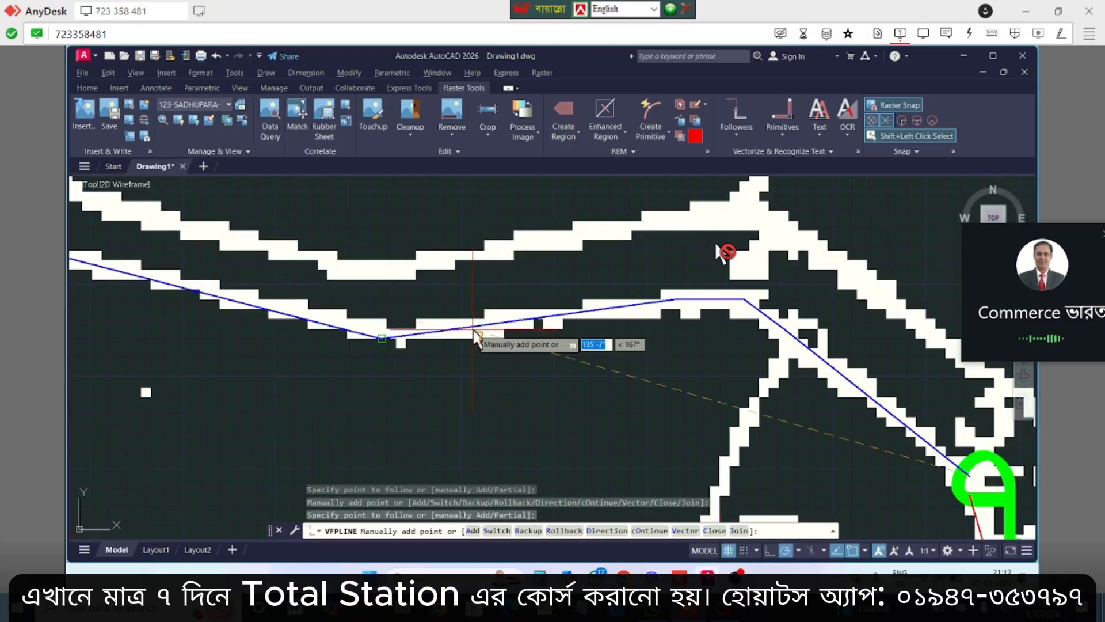
{"action": "left_click", "coordinate": [442, 265]}
{"action": "key", "text": "Return"}
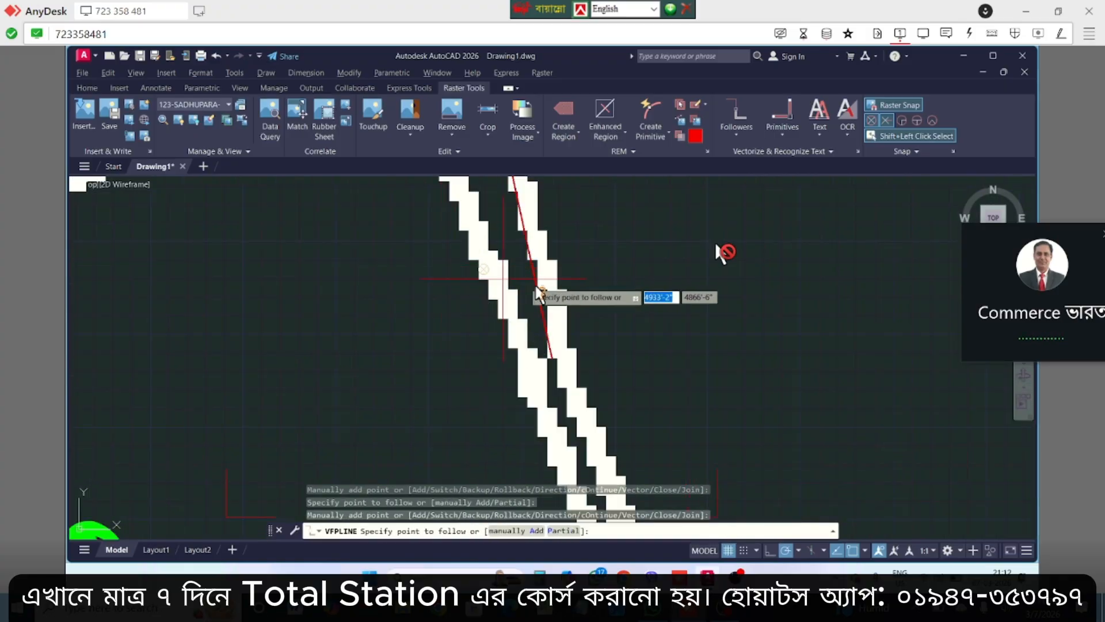
Trace the western line of the double boundary at the northeast corner of plot ৩ and end the Polyline Follower
{"action": "left_click", "coordinate": [507, 299]}
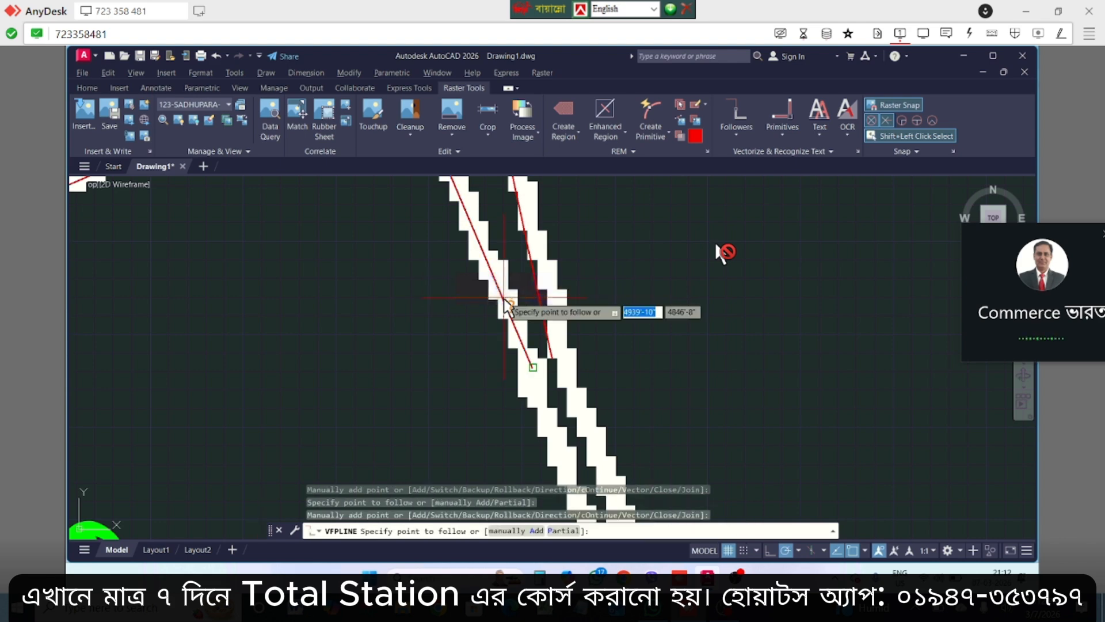
{"action": "left_click", "coordinate": [531, 369]}
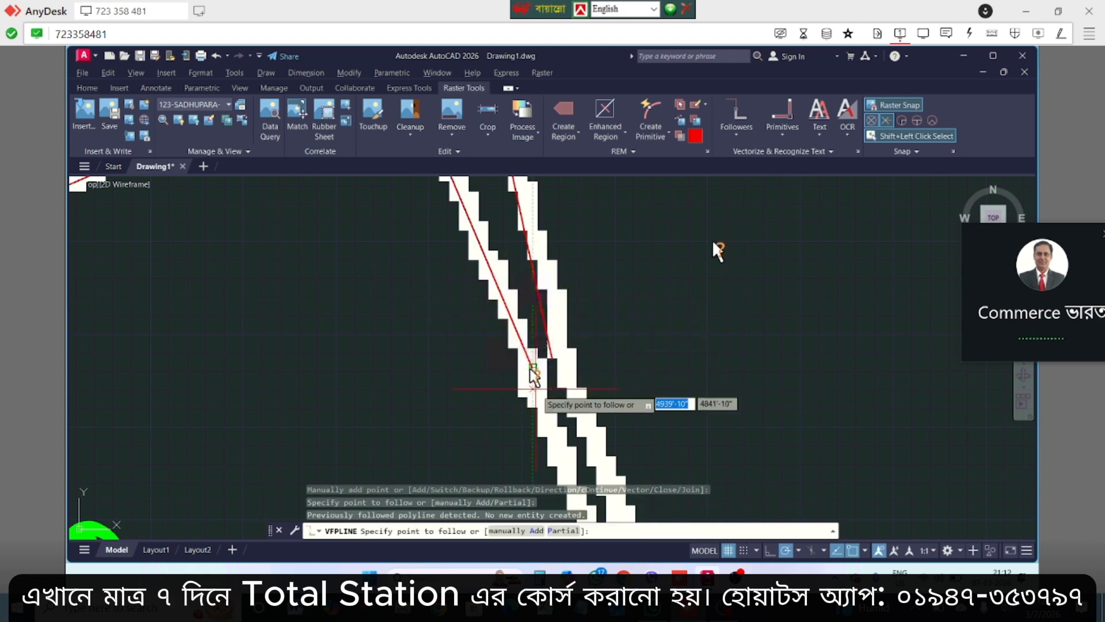
{"action": "key", "text": "Return"}
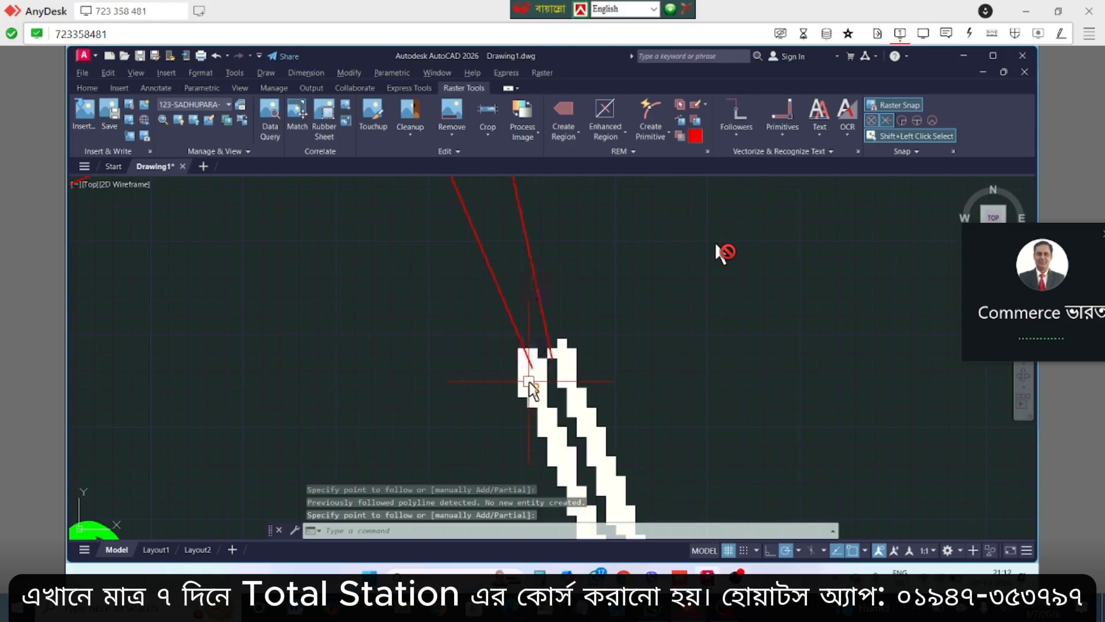
Restart the Polyline Follower and trace the remaining line from plot ৩ southward along plots ৬ and ৭, up to their shared western corner
{"action": "scroll", "coordinate": [531, 392], "scroll_direction": "down", "scroll_amount": 5}
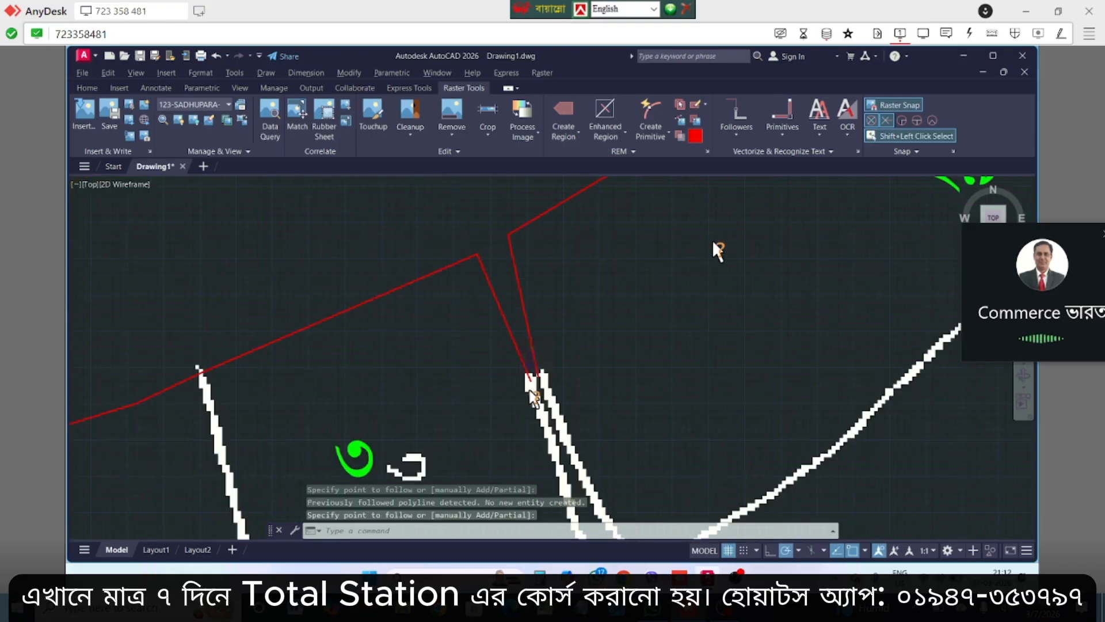
{"action": "scroll", "coordinate": [561, 472], "scroll_direction": "up", "scroll_amount": 6}
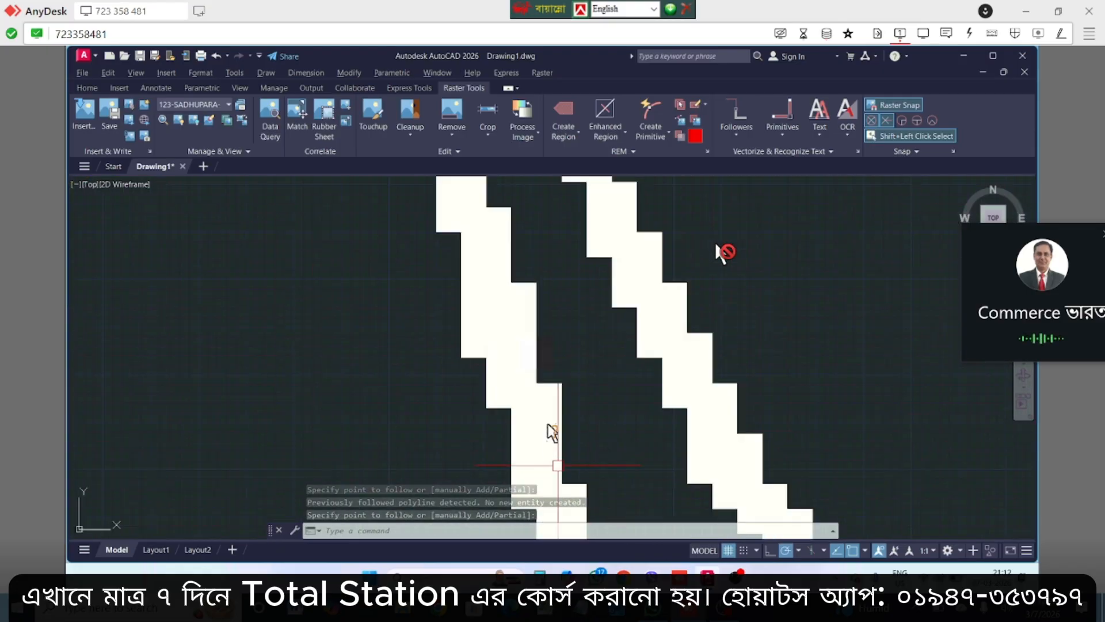
{"action": "left_click", "coordinate": [528, 386]}
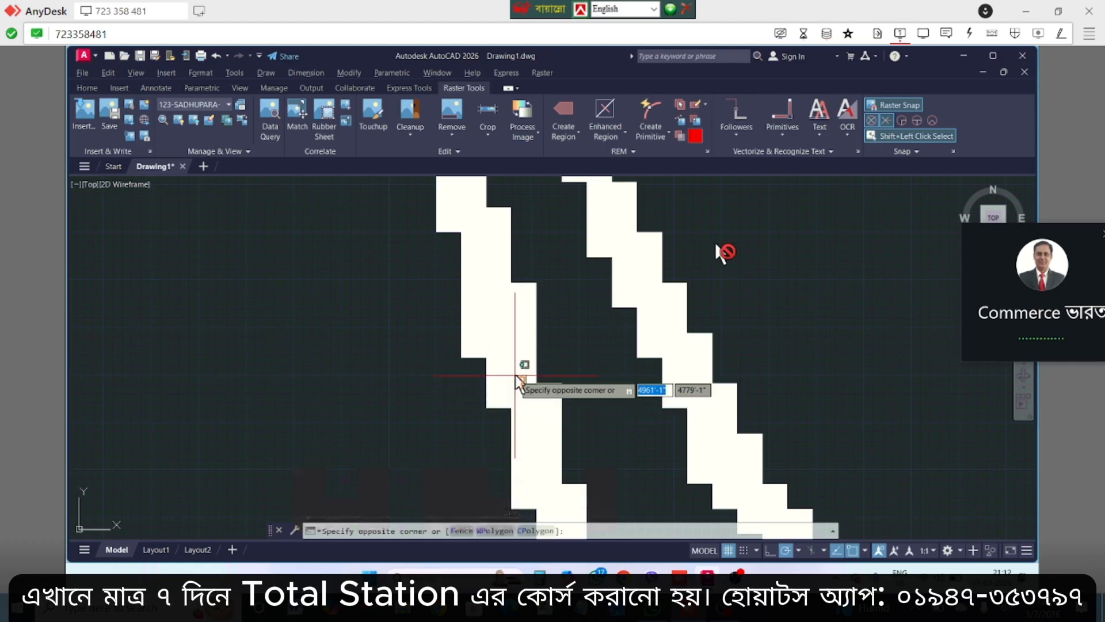
{"action": "left_click", "coordinate": [516, 381]}
{"action": "key", "text": "Return"}
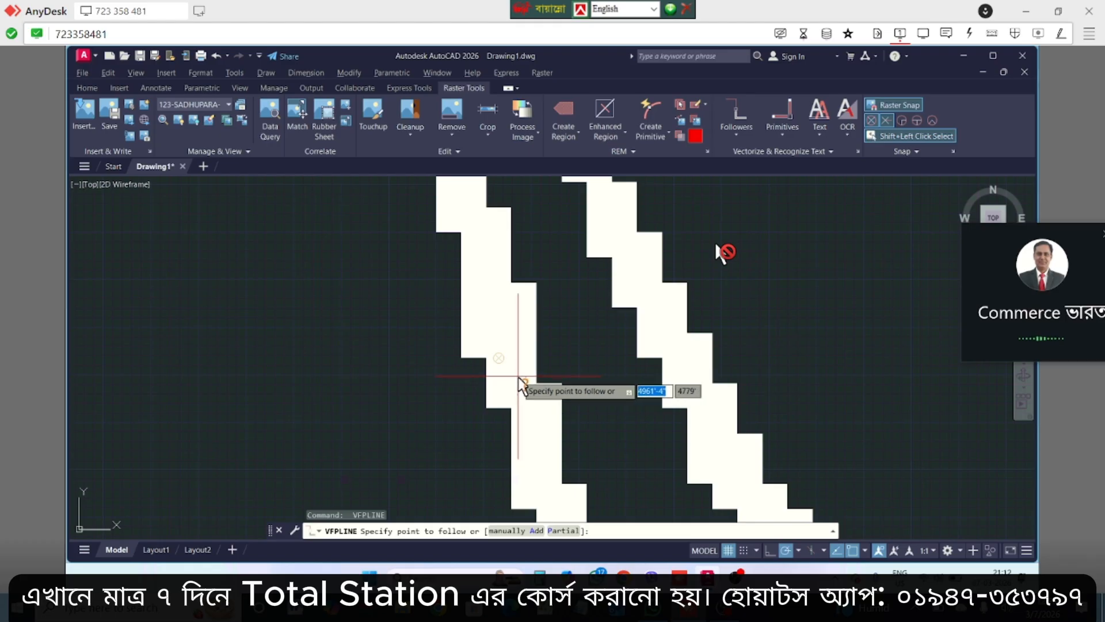
{"action": "left_click", "coordinate": [502, 361]}
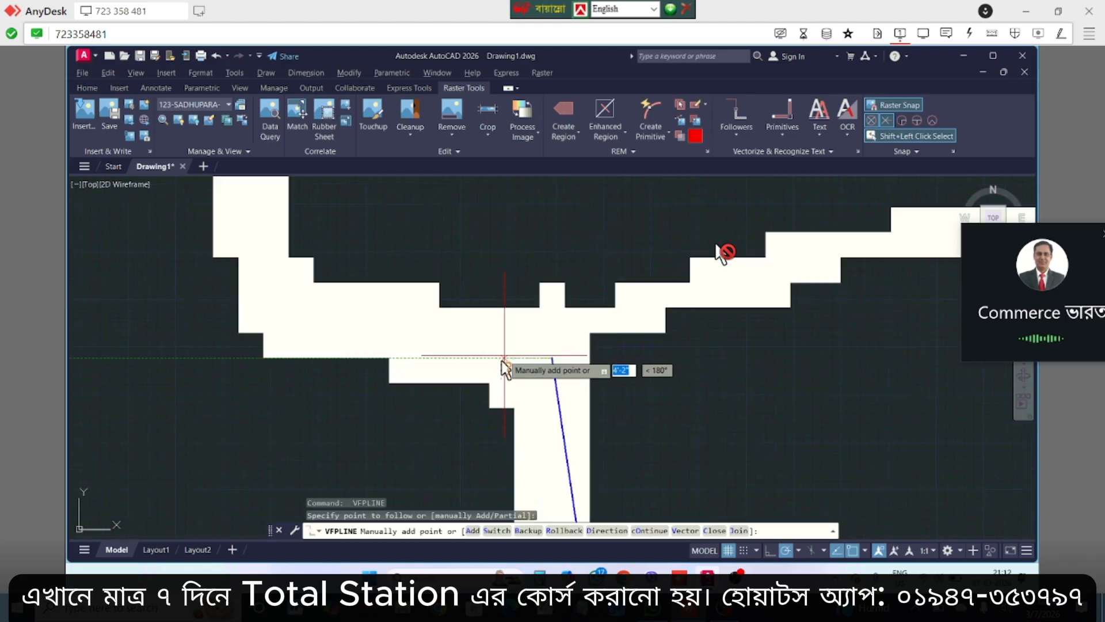
{"action": "scroll", "coordinate": [501, 368], "scroll_direction": "down", "scroll_amount": 2}
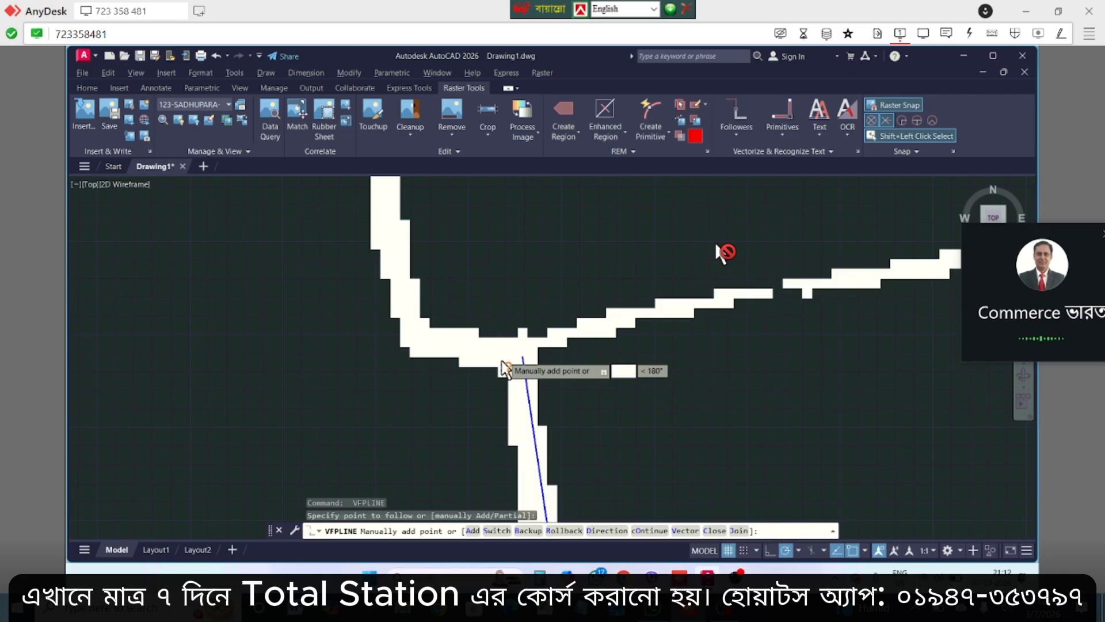
{"action": "scroll", "coordinate": [503, 368], "scroll_direction": "down", "scroll_amount": 3}
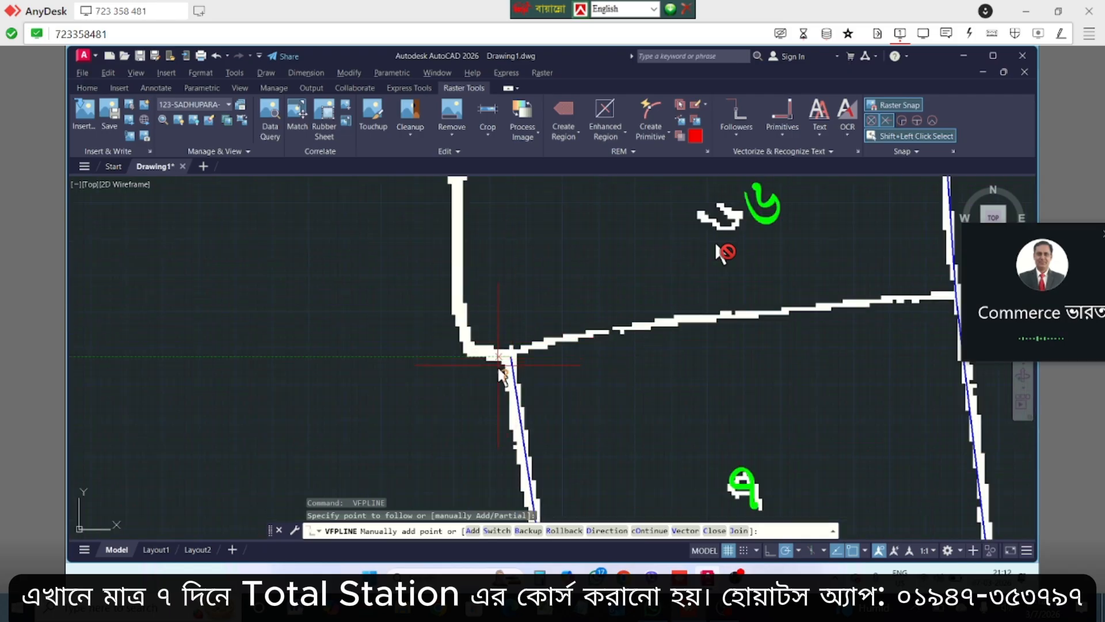
{"action": "scroll", "coordinate": [501, 358], "scroll_direction": "up", "scroll_amount": 2}
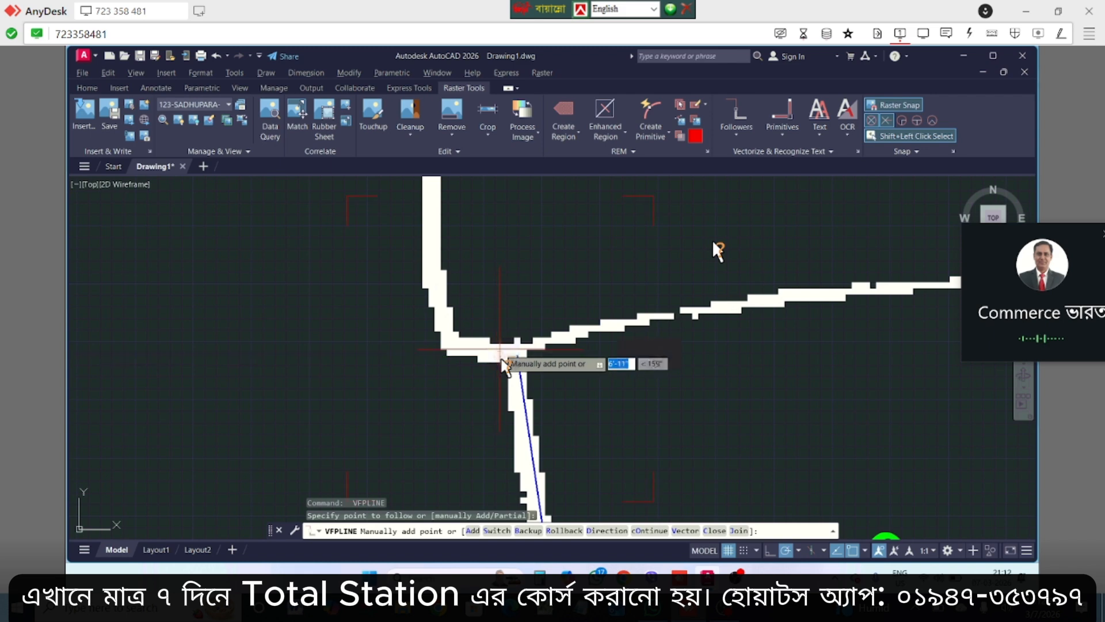
{"action": "left_click", "coordinate": [501, 360]}
{"action": "key", "text": "Return"}
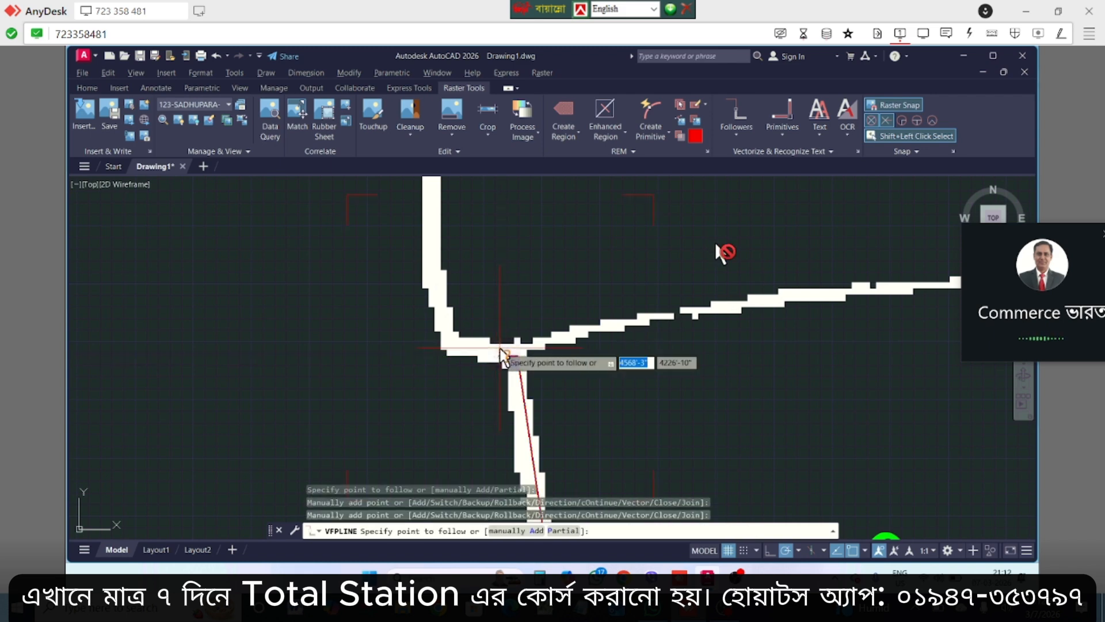
Trace the outline of plot ৬ and the north and east edges of plot ৮, accepting each polyline
{"action": "left_click", "coordinate": [463, 347]}
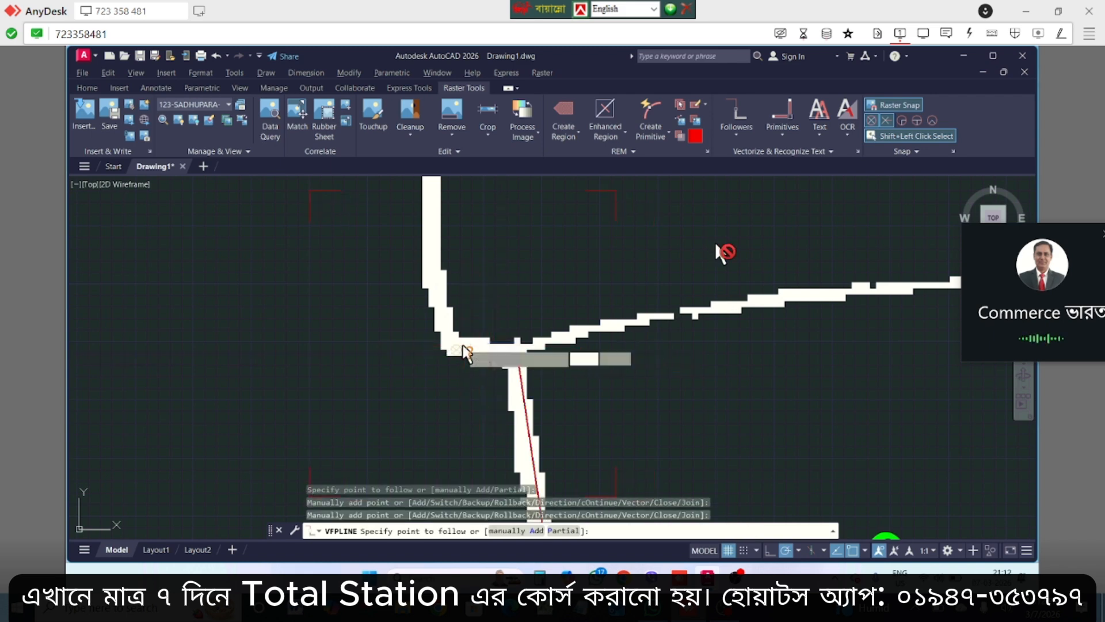
{"action": "key", "text": "Return"}
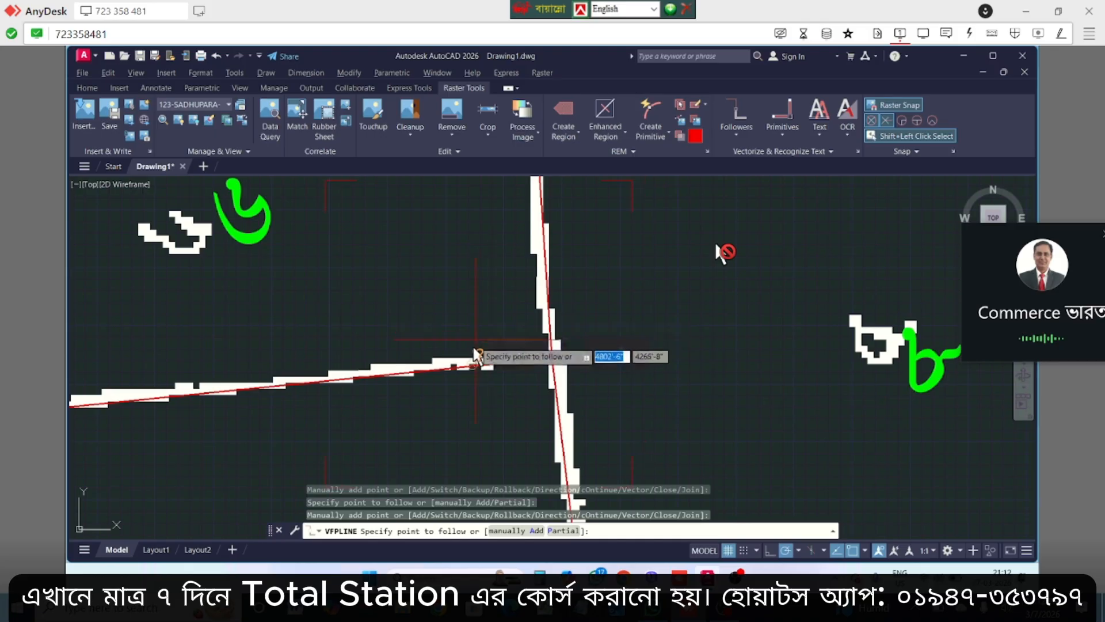
{"action": "scroll", "coordinate": [494, 326], "scroll_direction": "down", "scroll_amount": 4}
{"action": "scroll", "coordinate": [573, 272], "scroll_direction": "down", "scroll_amount": 2}
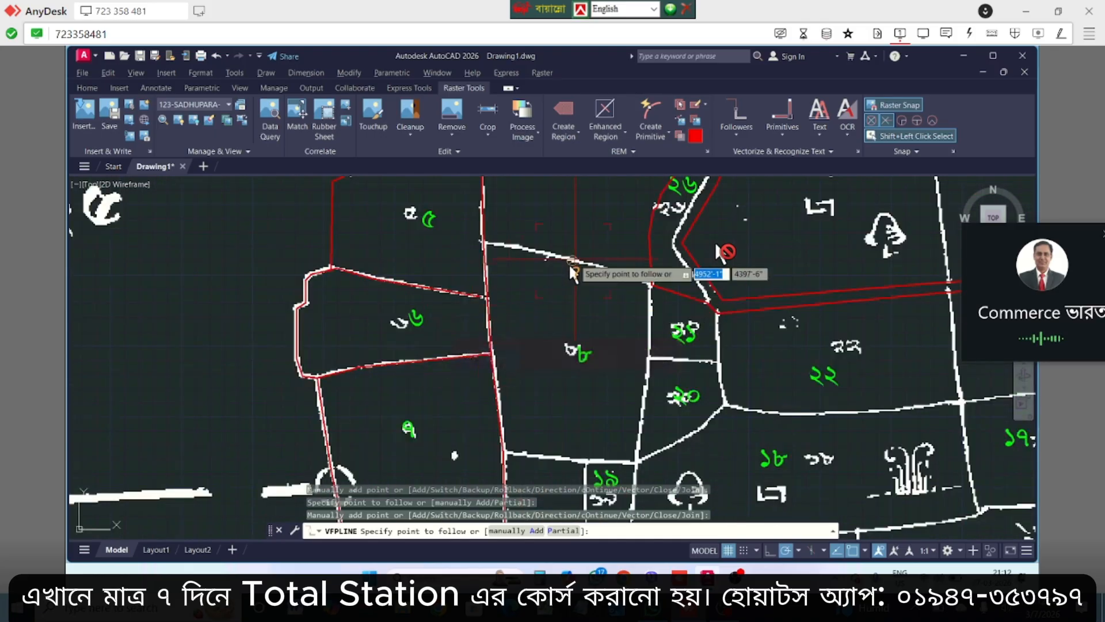
{"action": "scroll", "coordinate": [575, 267], "scroll_direction": "up", "scroll_amount": 5}
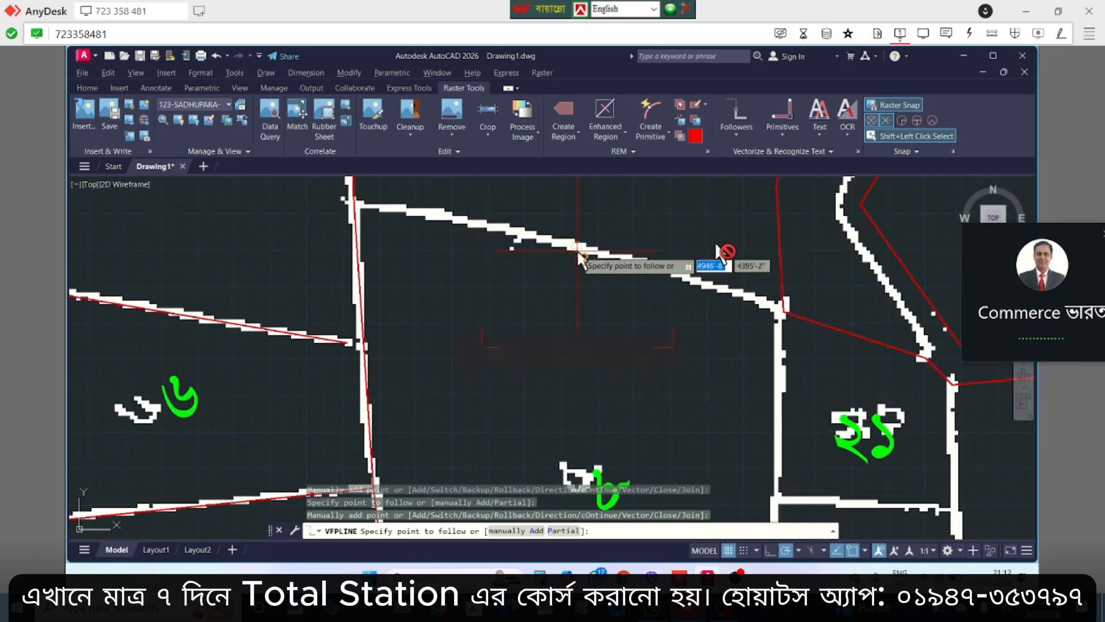
{"action": "left_click", "coordinate": [576, 253]}
{"action": "key", "text": "Return"}
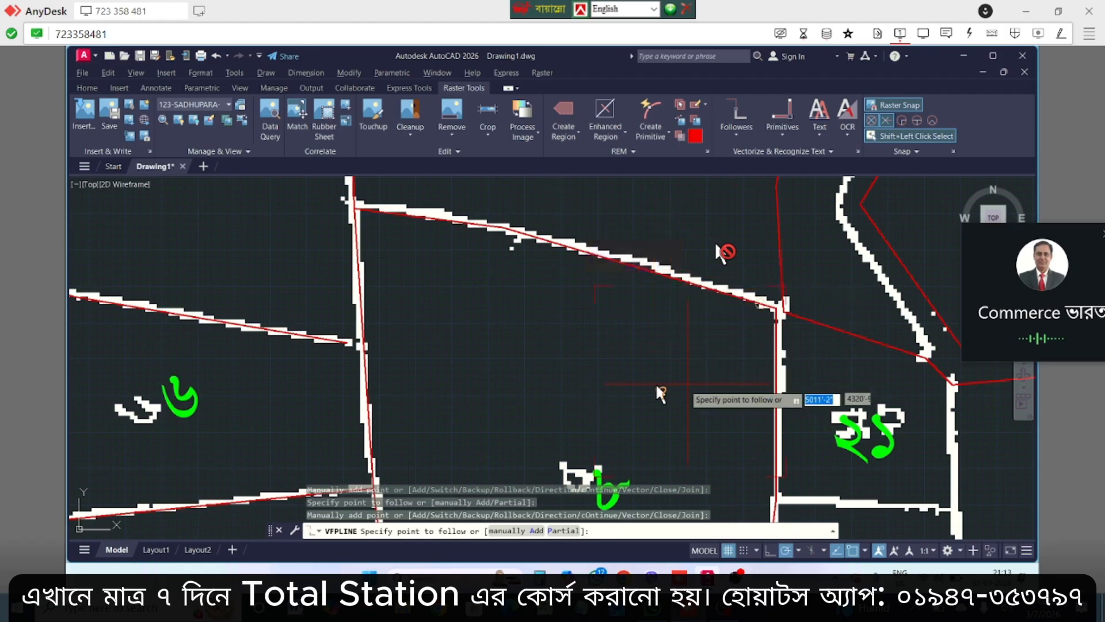
Trace the bent line between plots ২৬ and ২৫ down to plot ২১, and the east edge of plot ২১
{"action": "scroll", "coordinate": [643, 375], "scroll_direction": "down", "scroll_amount": 2}
{"action": "scroll", "coordinate": [716, 330], "scroll_direction": "down", "scroll_amount": 3}
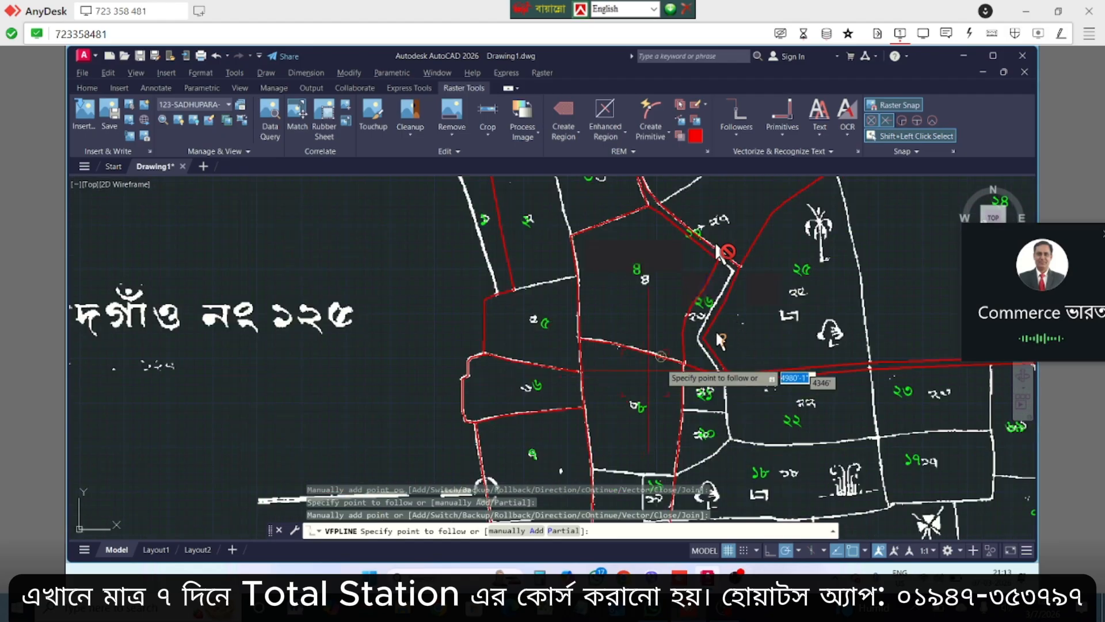
{"action": "scroll", "coordinate": [708, 328], "scroll_direction": "up", "scroll_amount": 2}
{"action": "scroll", "coordinate": [708, 331], "scroll_direction": "up", "scroll_amount": 5}
{"action": "left_click", "coordinate": [553, 316]}
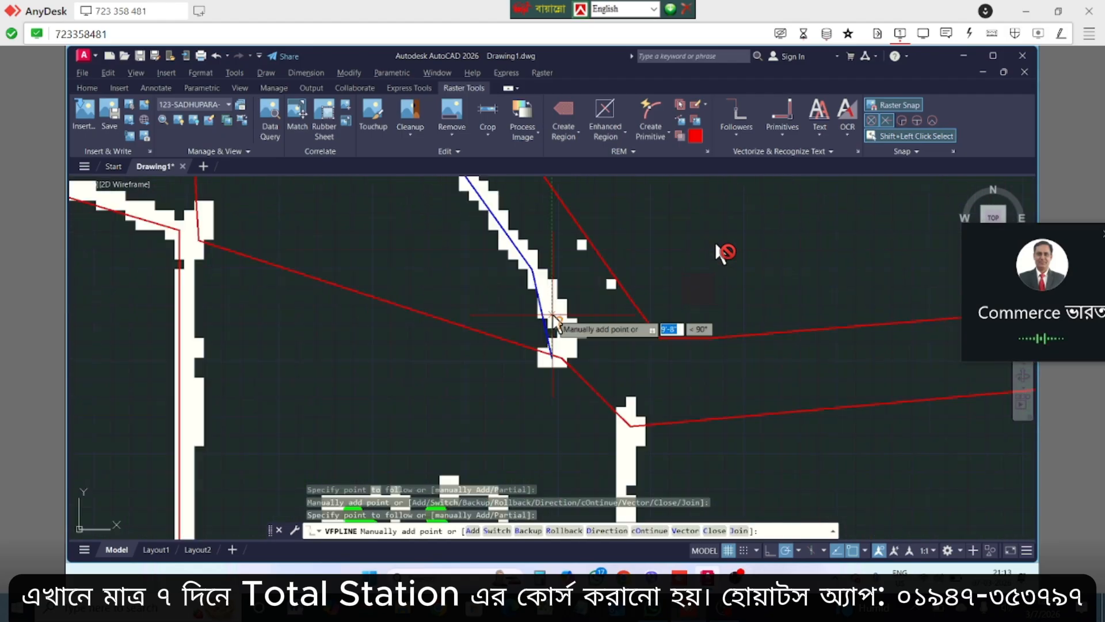
{"action": "left_click", "coordinate": [556, 320]}
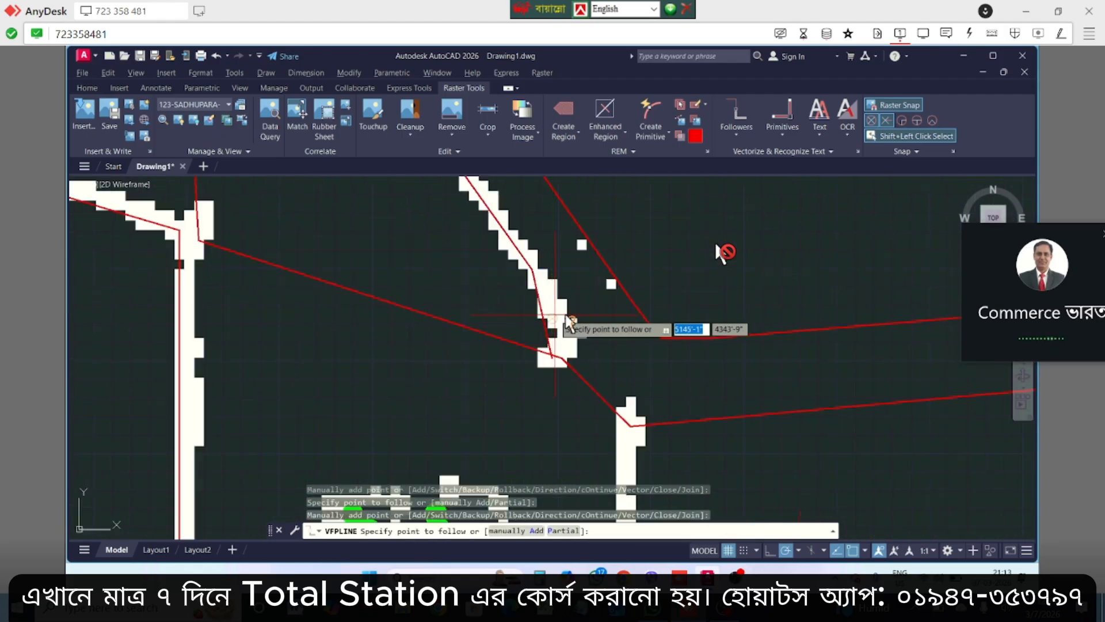
{"action": "left_click", "coordinate": [630, 427]}
{"action": "left_click", "coordinate": [629, 444]}
{"action": "scroll", "coordinate": [625, 437], "scroll_direction": "down", "scroll_amount": 2}
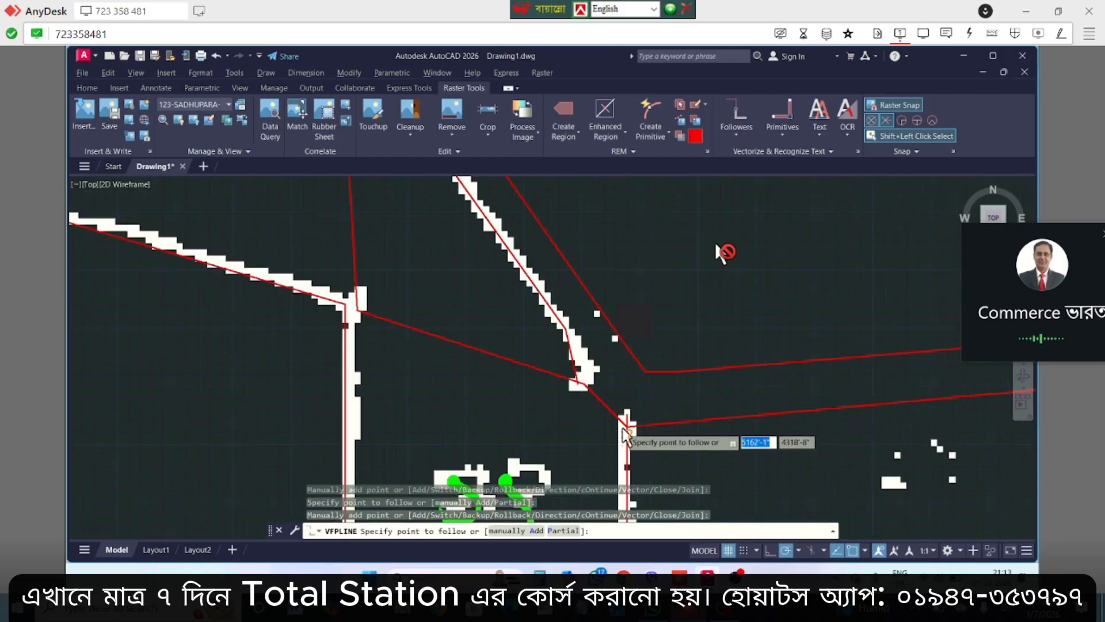
Trace the long raster line between plots ২৫ and ২৪, running south past plots ২২ and ২৩
{"action": "scroll", "coordinate": [624, 438], "scroll_direction": "down", "scroll_amount": 5}
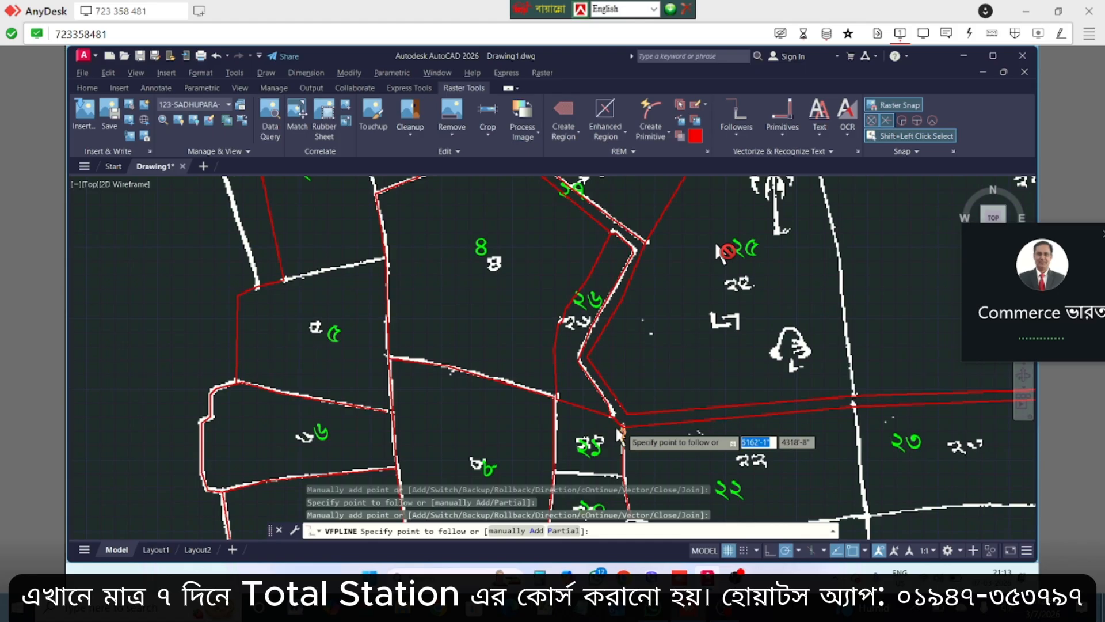
{"action": "scroll", "coordinate": [618, 434], "scroll_direction": "down", "scroll_amount": 5}
{"action": "scroll", "coordinate": [806, 340], "scroll_direction": "up", "scroll_amount": 5}
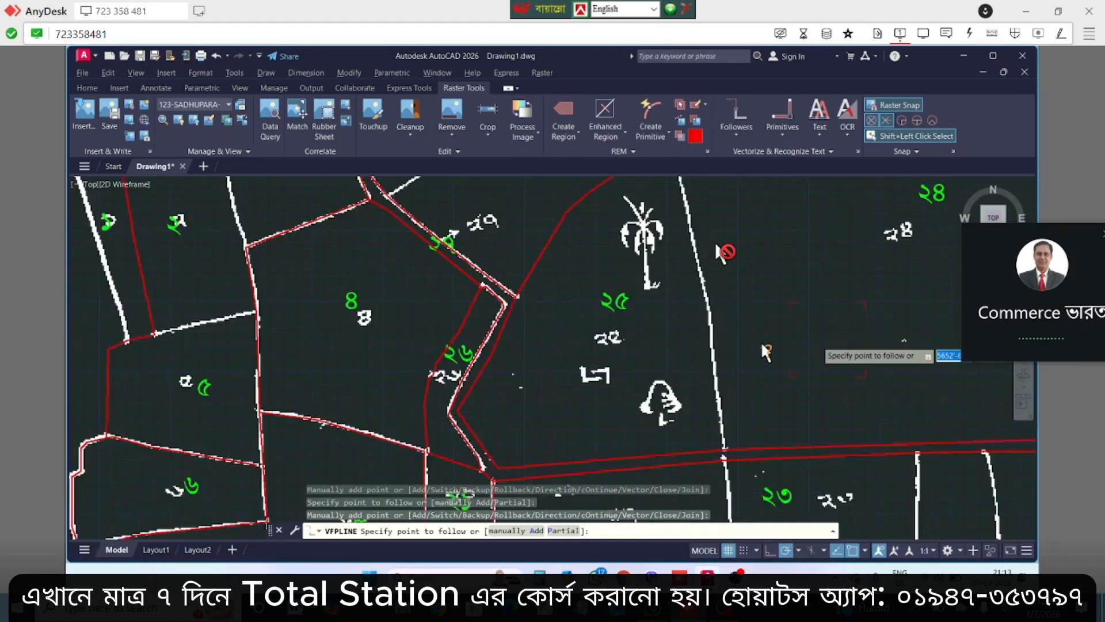
{"action": "scroll", "coordinate": [760, 345], "scroll_direction": "up", "scroll_amount": 6}
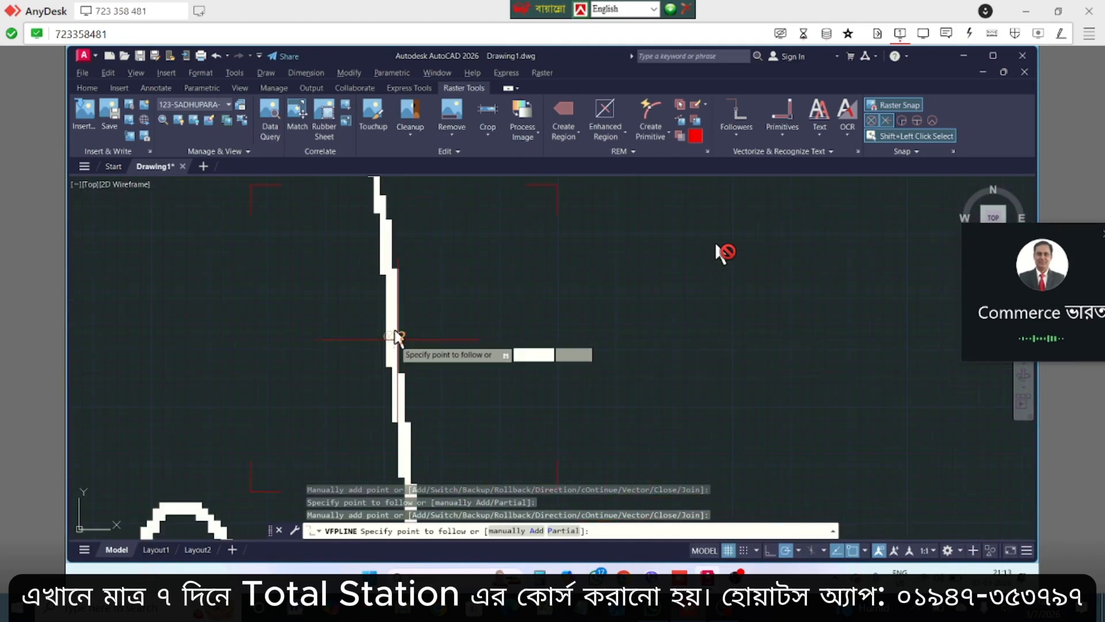
{"action": "left_click", "coordinate": [395, 336]}
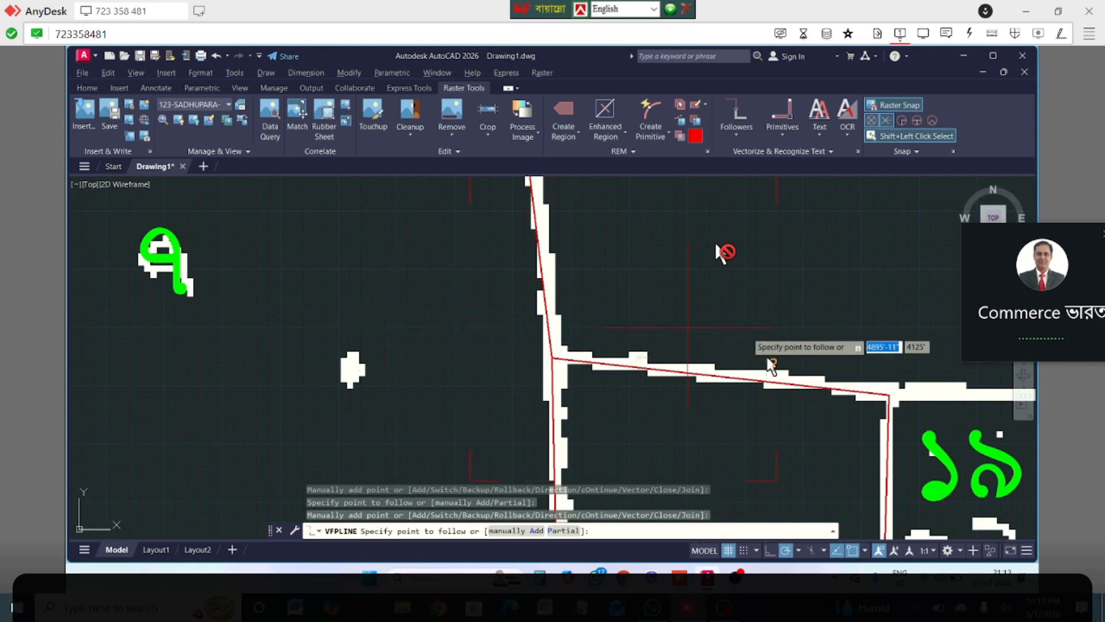
Trace the raster line between plots ৩৩ and ৩৫ and the two long side edges of plot ৬২ south of it
{"action": "scroll", "coordinate": [737, 355], "scroll_direction": "down", "scroll_amount": 5}
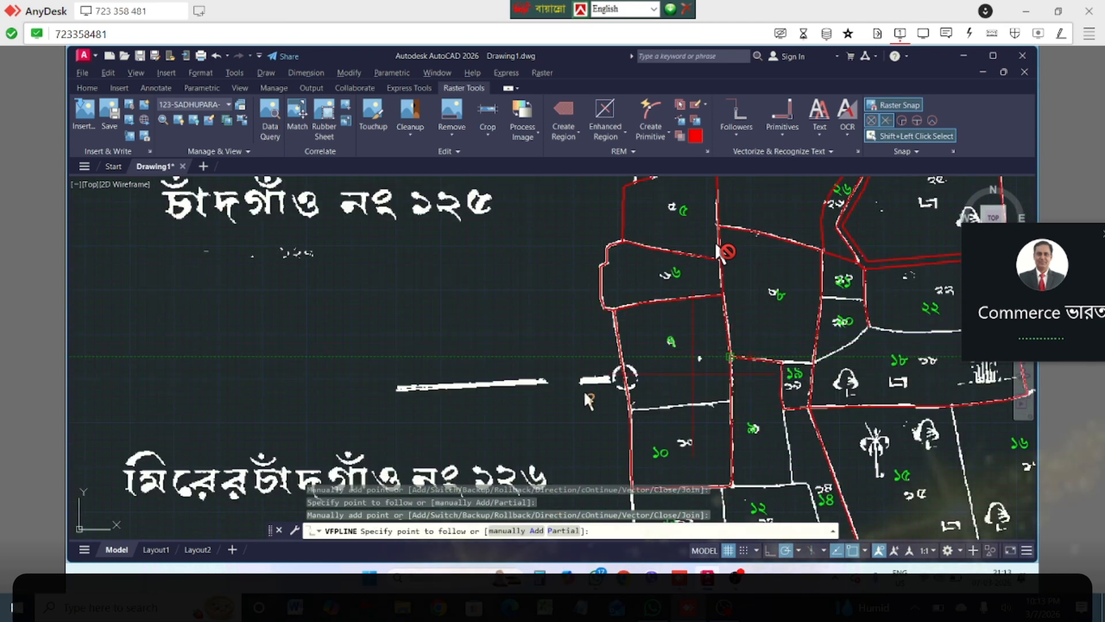
{"action": "scroll", "coordinate": [755, 401], "scroll_direction": "down", "scroll_amount": 2}
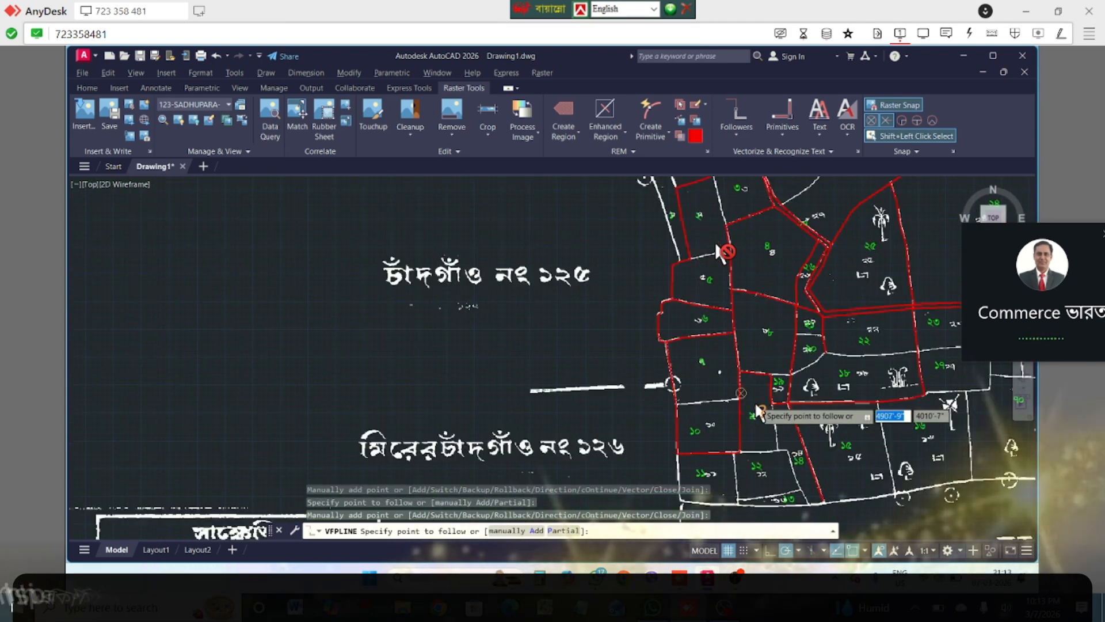
{"action": "scroll", "coordinate": [756, 405], "scroll_direction": "down", "scroll_amount": 5}
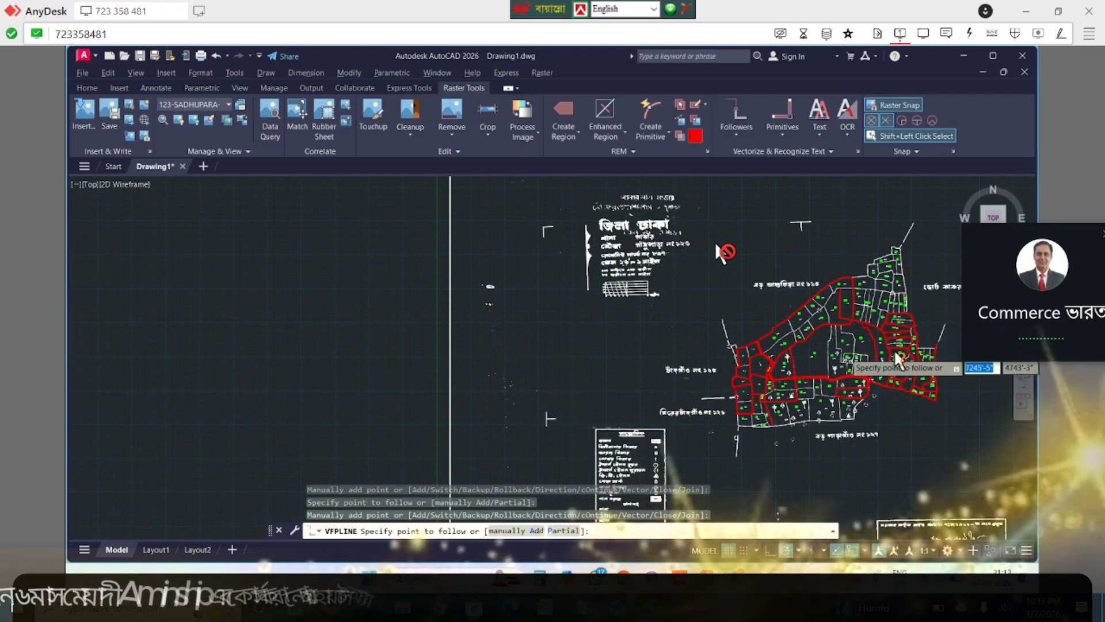
{"action": "scroll", "coordinate": [897, 356], "scroll_direction": "up", "scroll_amount": 2}
{"action": "scroll", "coordinate": [898, 357], "scroll_direction": "up", "scroll_amount": 3}
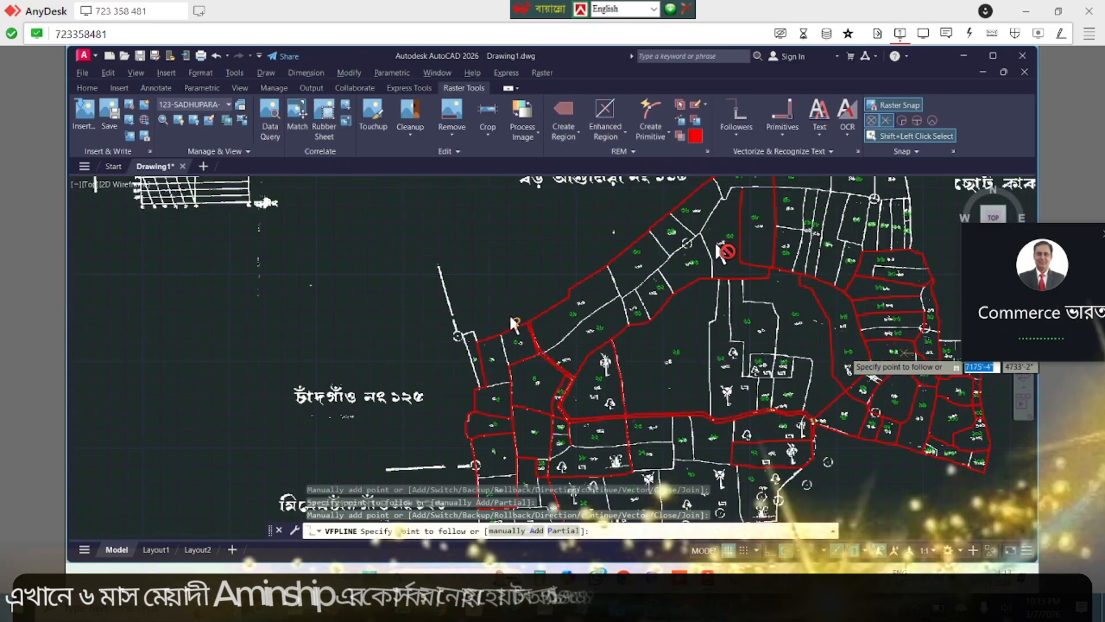
{"action": "scroll", "coordinate": [406, 277], "scroll_direction": "up", "scroll_amount": 2}
{"action": "scroll", "coordinate": [405, 277], "scroll_direction": "up", "scroll_amount": 4}
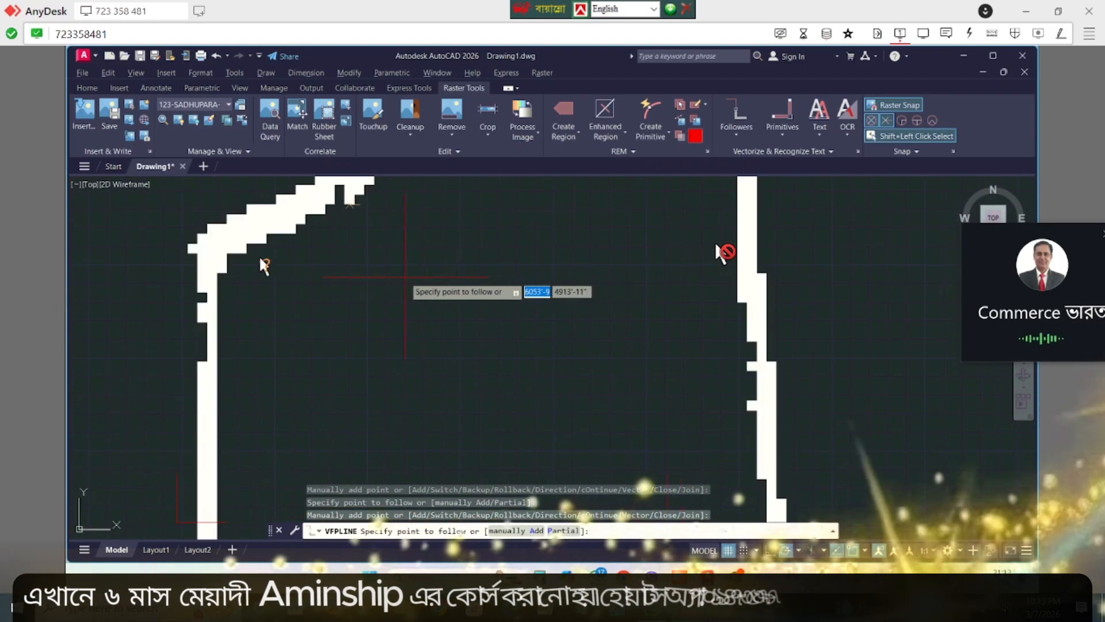
{"action": "left_click", "coordinate": [240, 243]}
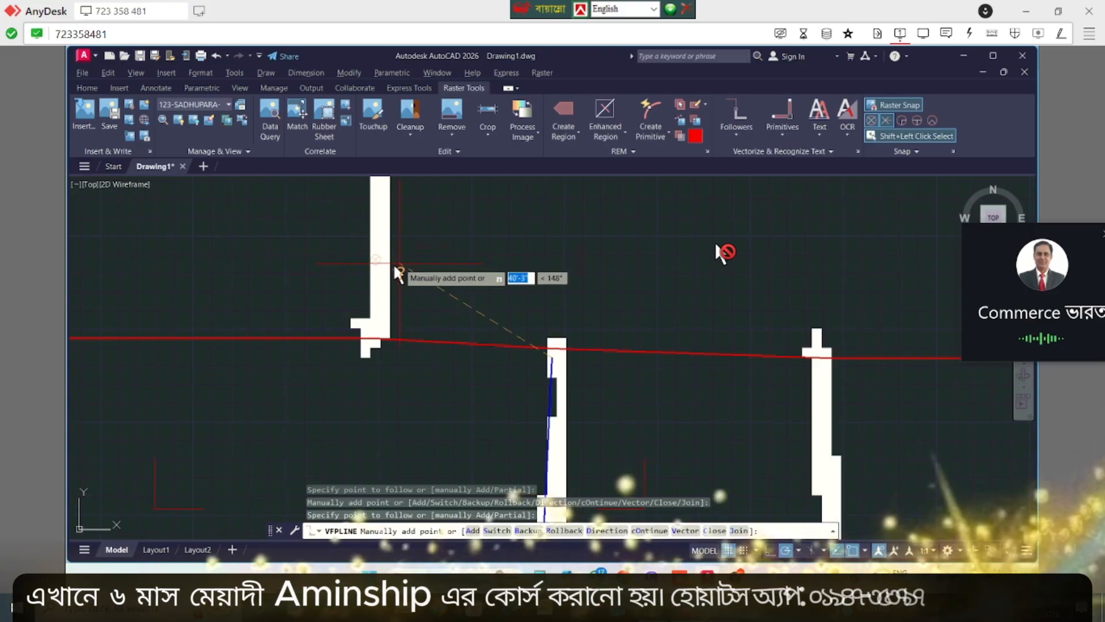
{"action": "left_click", "coordinate": [397, 269]}
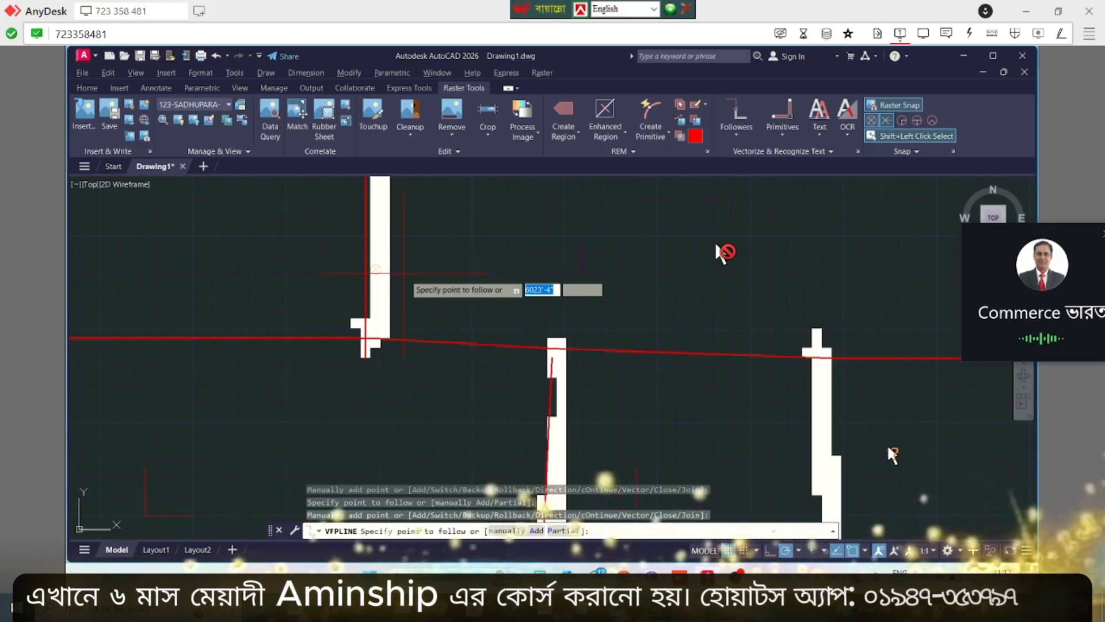
{"action": "left_click", "coordinate": [823, 443]}
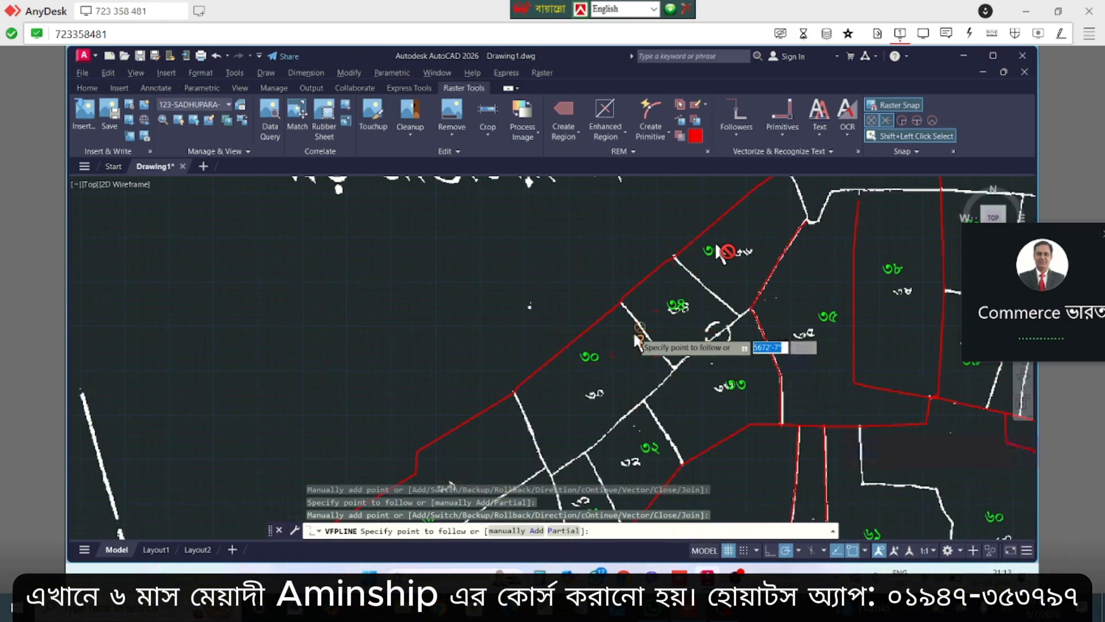
Trace the boundary between plots ৩০ and ৩৪, continuing northeast along the edge between ৩৪ and ৩৩, and accept the polyline
{"action": "scroll", "coordinate": [637, 340], "scroll_direction": "up", "scroll_amount": 2}
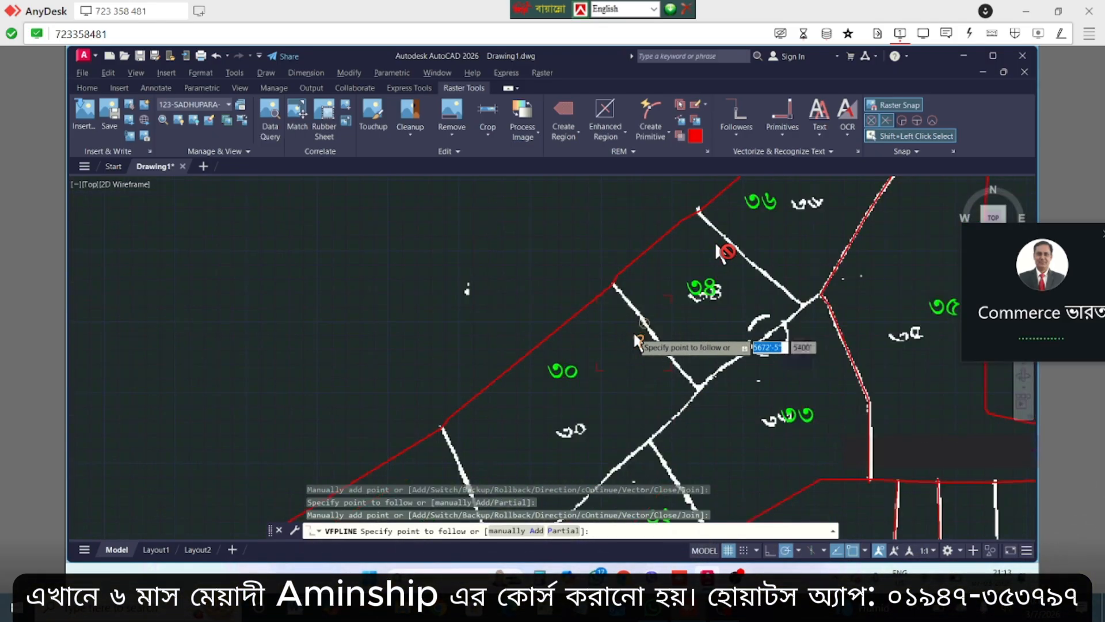
{"action": "scroll", "coordinate": [637, 341], "scroll_direction": "up", "scroll_amount": 2}
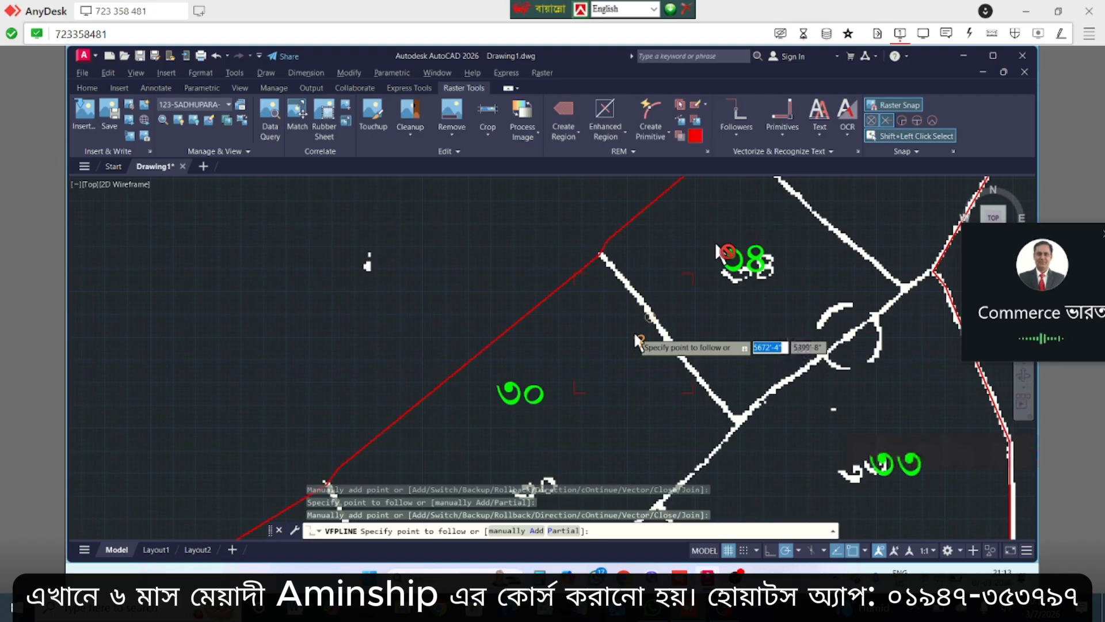
{"action": "scroll", "coordinate": [639, 334], "scroll_direction": "up", "scroll_amount": 2}
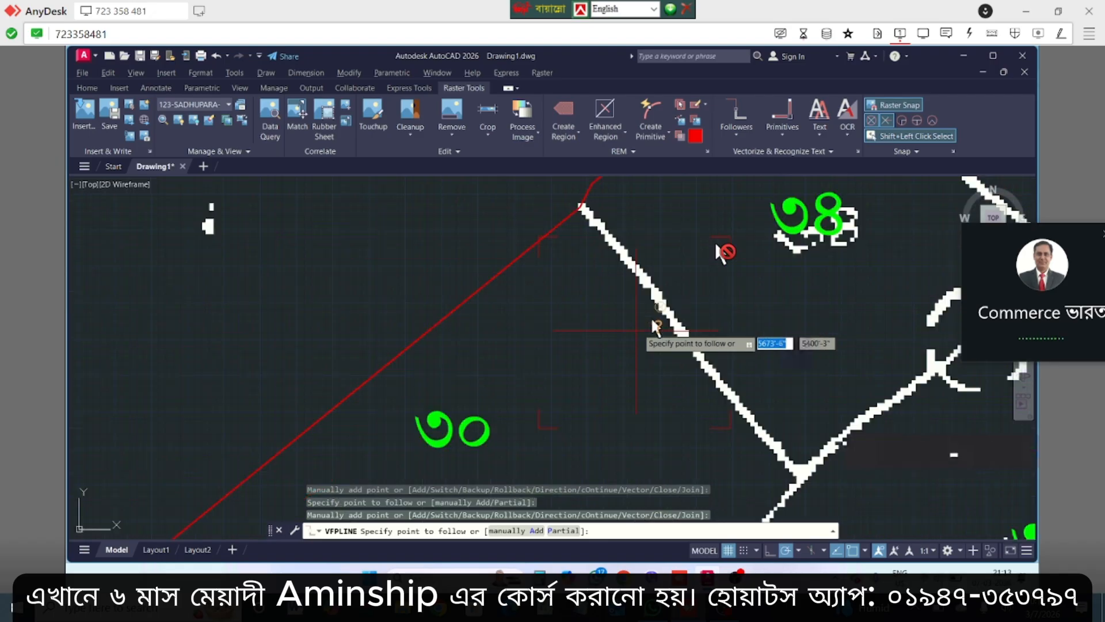
{"action": "left_click", "coordinate": [666, 318]}
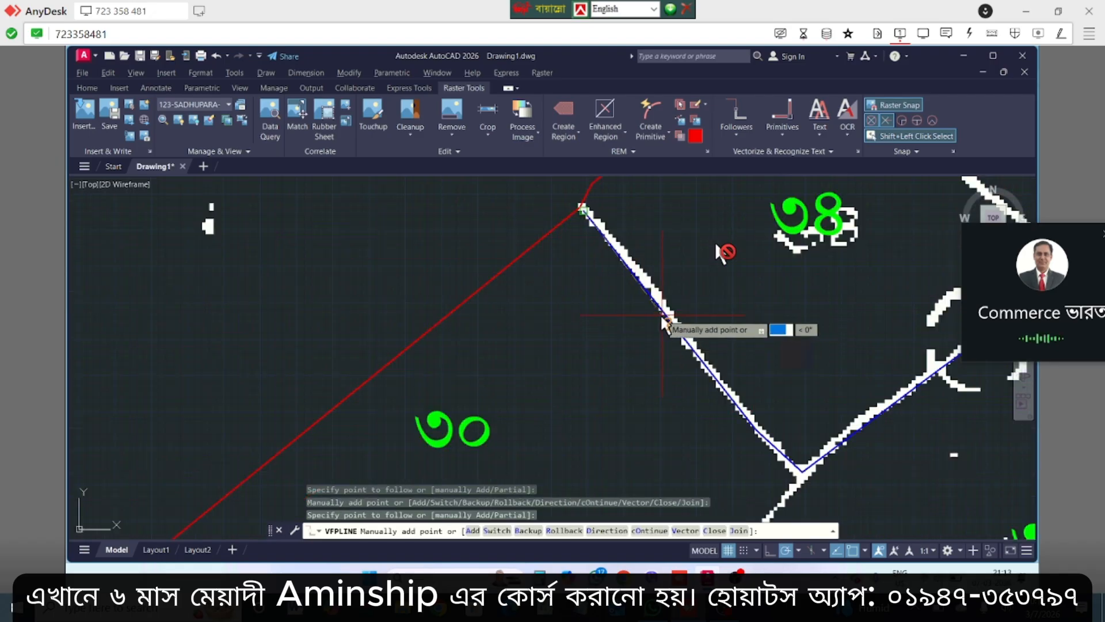
{"action": "key", "text": "Return"}
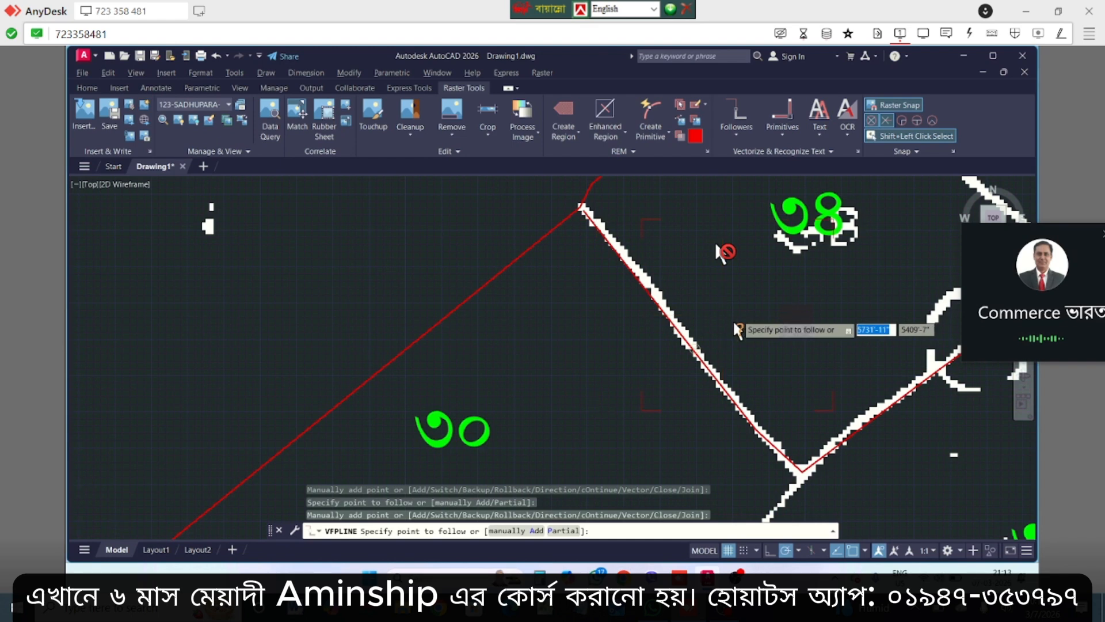
Trace the boundary line between plots ৩৪ and ৩৬
{"action": "scroll", "coordinate": [738, 316], "scroll_direction": "down", "scroll_amount": 2}
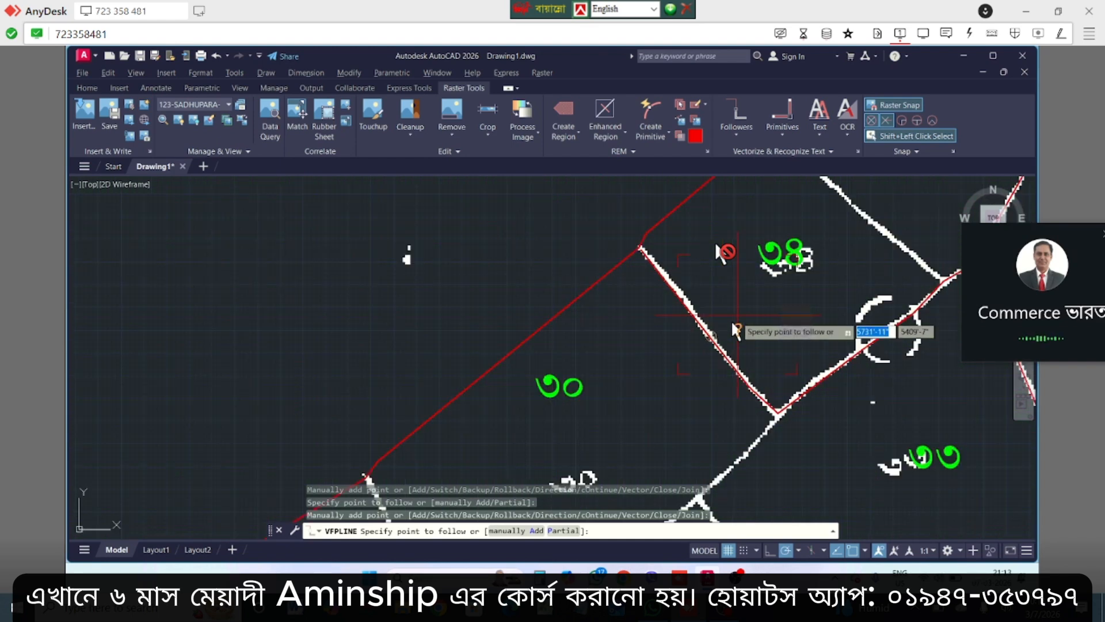
{"action": "scroll", "coordinate": [732, 323], "scroll_direction": "down", "scroll_amount": 4}
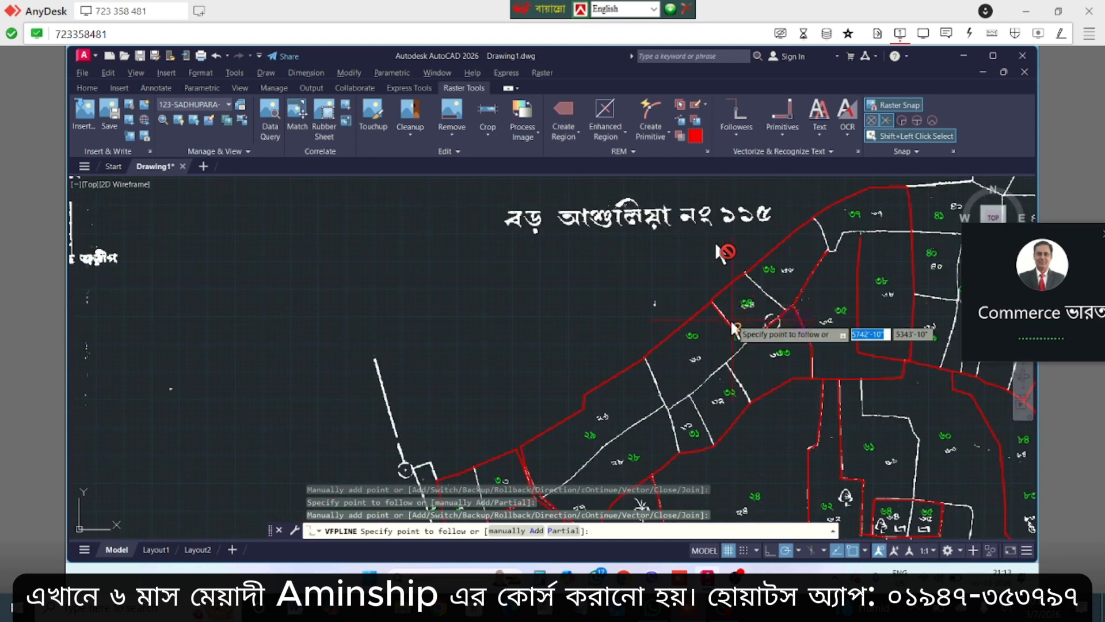
{"action": "scroll", "coordinate": [729, 332], "scroll_direction": "up", "scroll_amount": 2}
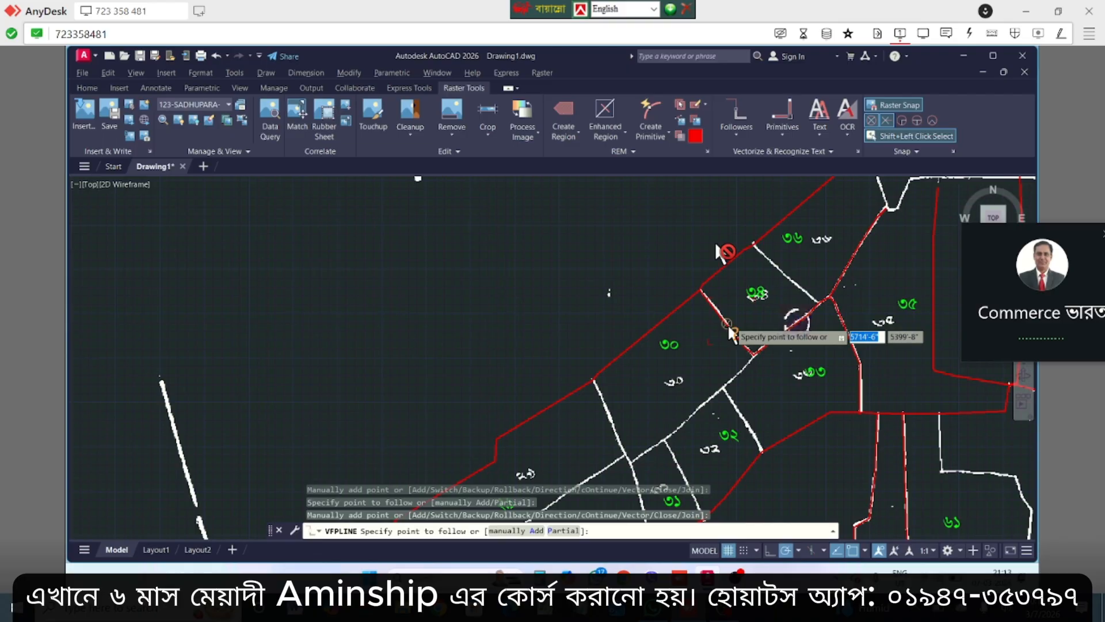
{"action": "scroll", "coordinate": [728, 325], "scroll_direction": "up", "scroll_amount": 4}
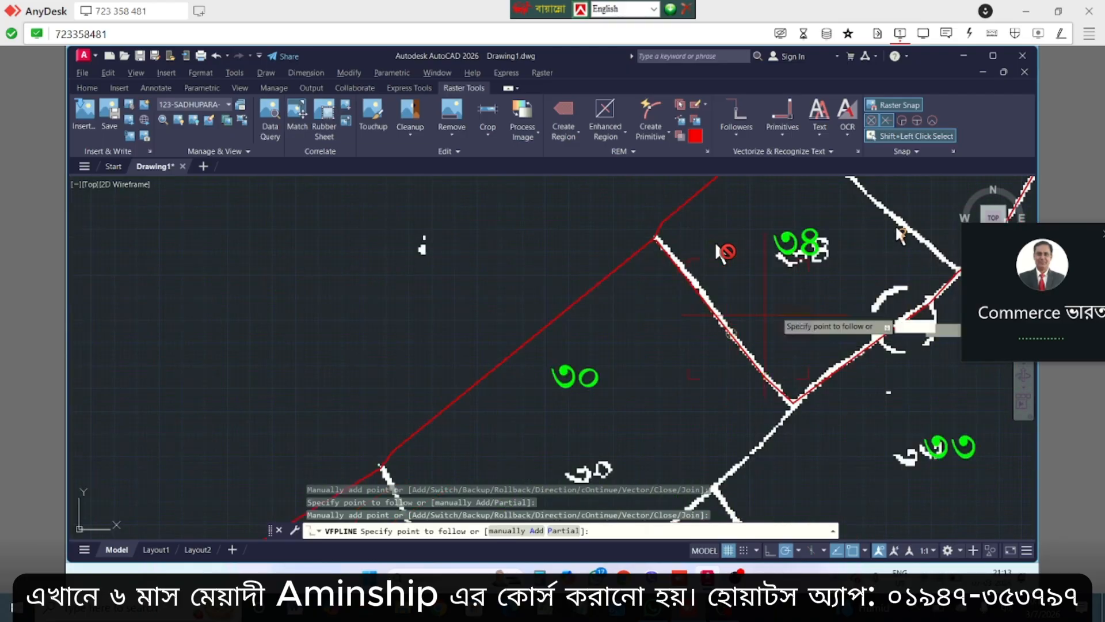
{"action": "scroll", "coordinate": [895, 225], "scroll_direction": "up", "scroll_amount": 2}
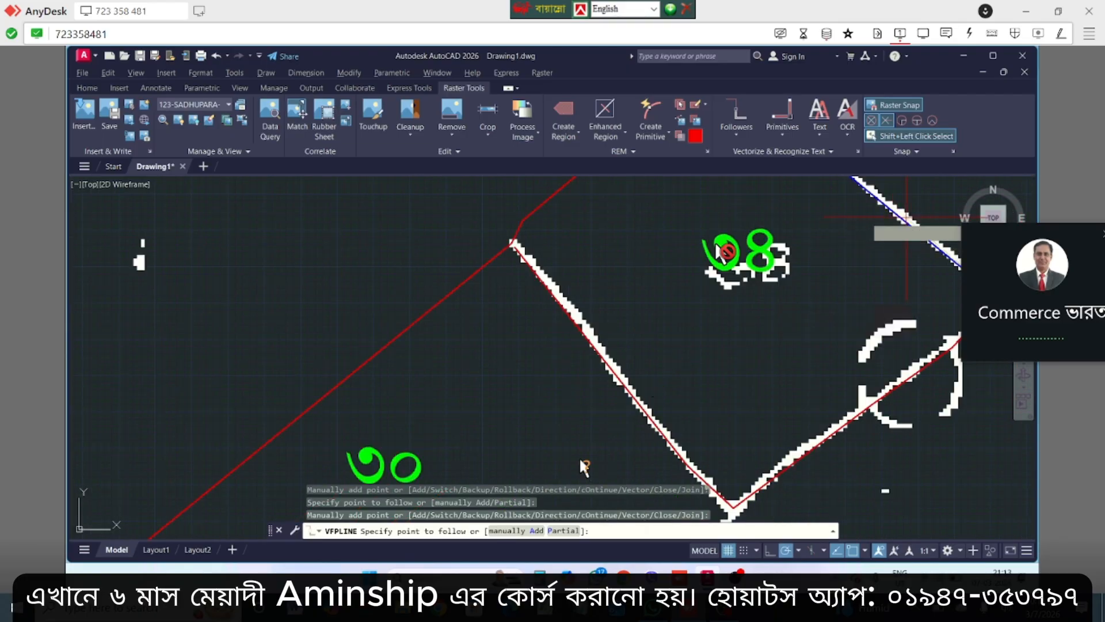
Trace the line between plots ২৯ and ৩০, continuing south between plots ২৮ and ৩১, and accept the polyline
{"action": "scroll", "coordinate": [558, 394], "scroll_direction": "down", "scroll_amount": 5}
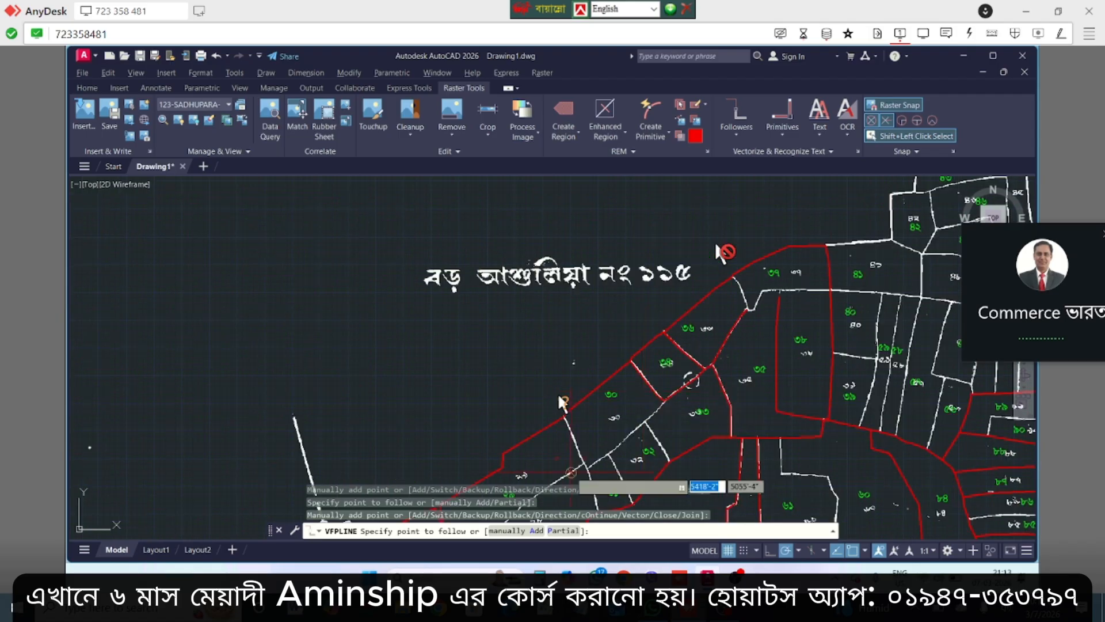
{"action": "scroll", "coordinate": [579, 460], "scroll_direction": "up", "scroll_amount": 6}
{"action": "left_click", "coordinate": [555, 353]}
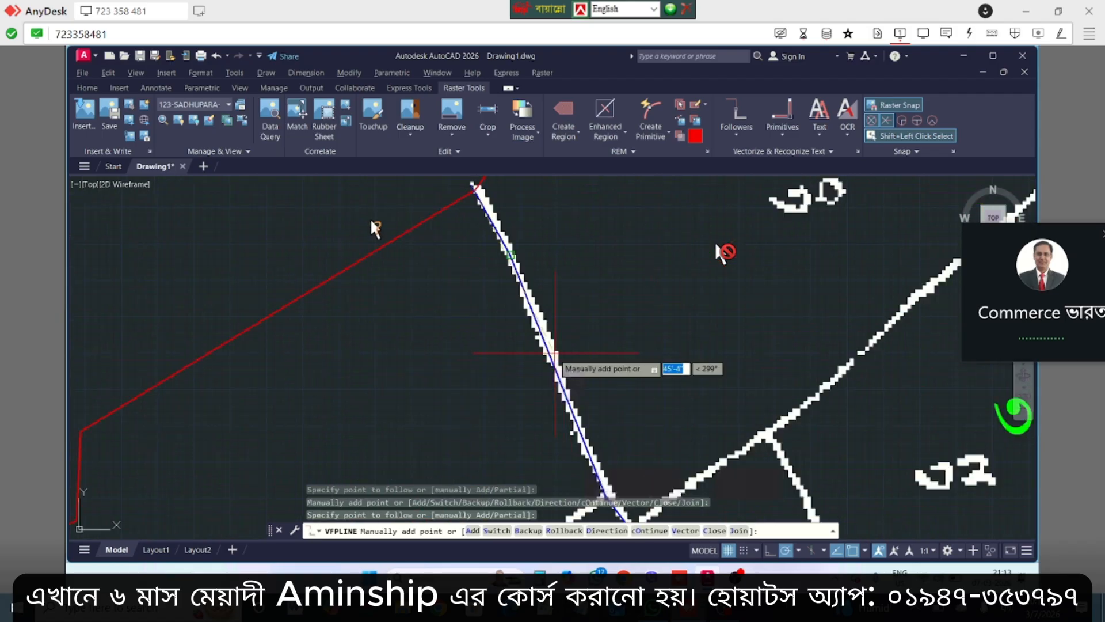
{"action": "key", "text": "Return"}
Trace the boundary between plots ৩২ and ৩৩ and the one between plots ৩১ and ৩২
{"action": "scroll", "coordinate": [556, 381], "scroll_direction": "down", "scroll_amount": 6}
{"action": "scroll", "coordinate": [645, 416], "scroll_direction": "up", "scroll_amount": 5}
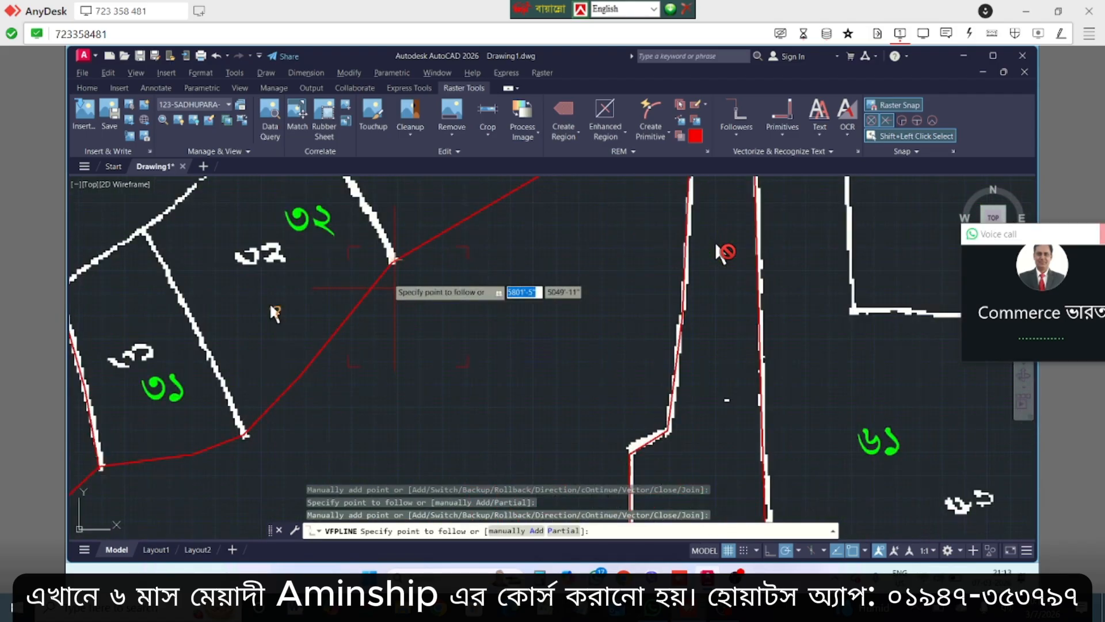
{"action": "scroll", "coordinate": [375, 228], "scroll_direction": "up", "scroll_amount": 3}
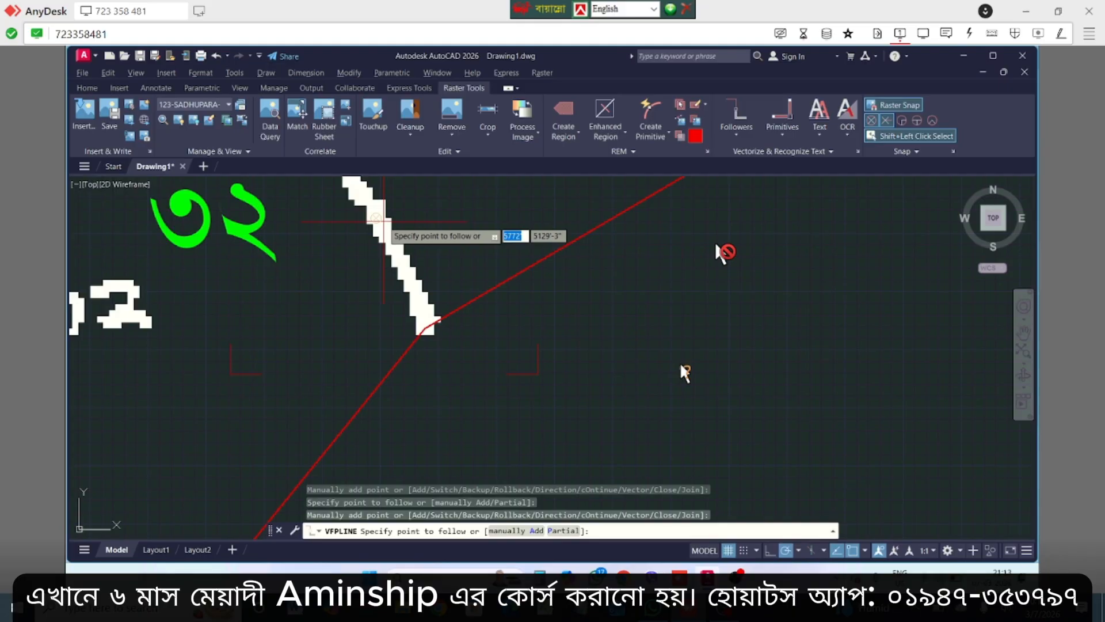
{"action": "scroll", "coordinate": [269, 318], "scroll_direction": "down", "scroll_amount": 5}
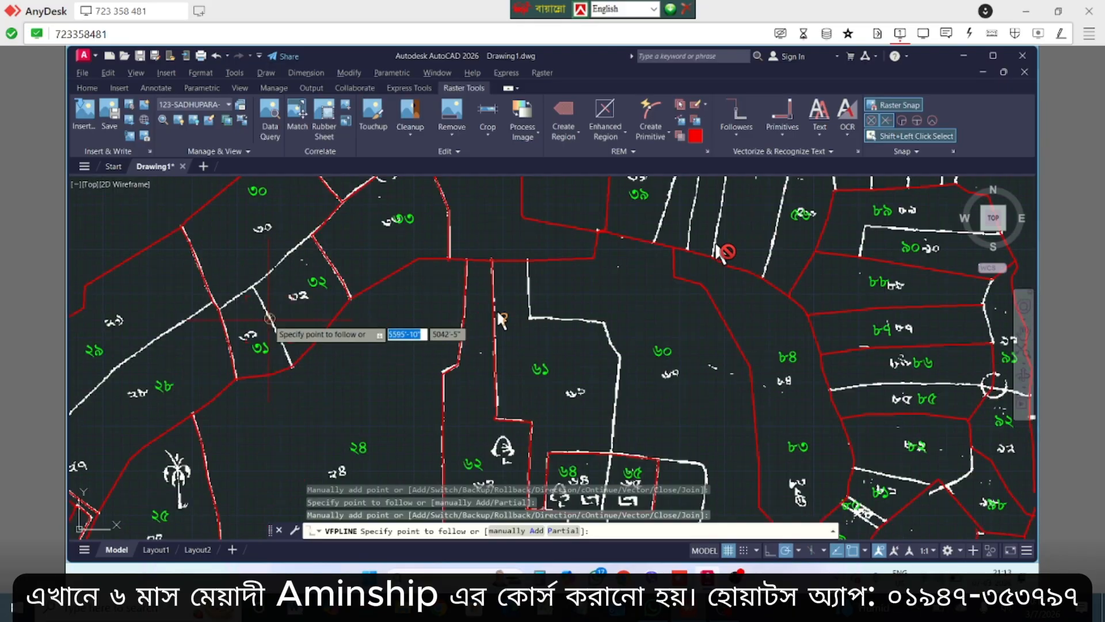
{"action": "scroll", "coordinate": [269, 318], "scroll_direction": "up", "scroll_amount": 5}
{"action": "scroll", "coordinate": [749, 285], "scroll_direction": "down", "scroll_amount": 5}
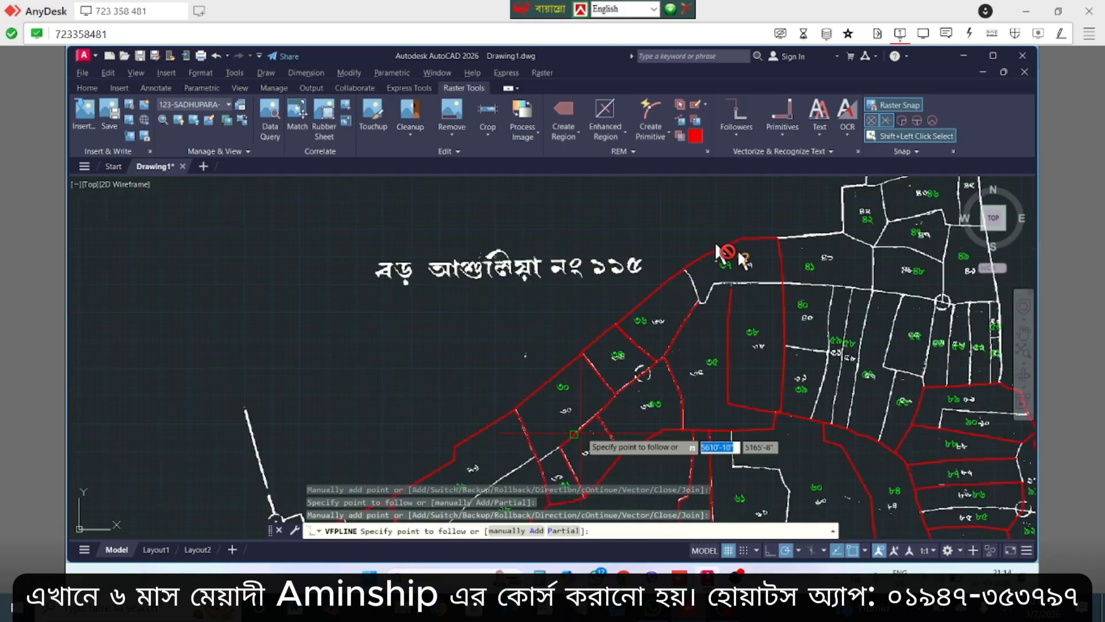
Trace the south edges of plots ৩৭ and ৪১ and the boundary between plots ৩৬ and ৩৭
{"action": "scroll", "coordinate": [743, 262], "scroll_direction": "up", "scroll_amount": 5}
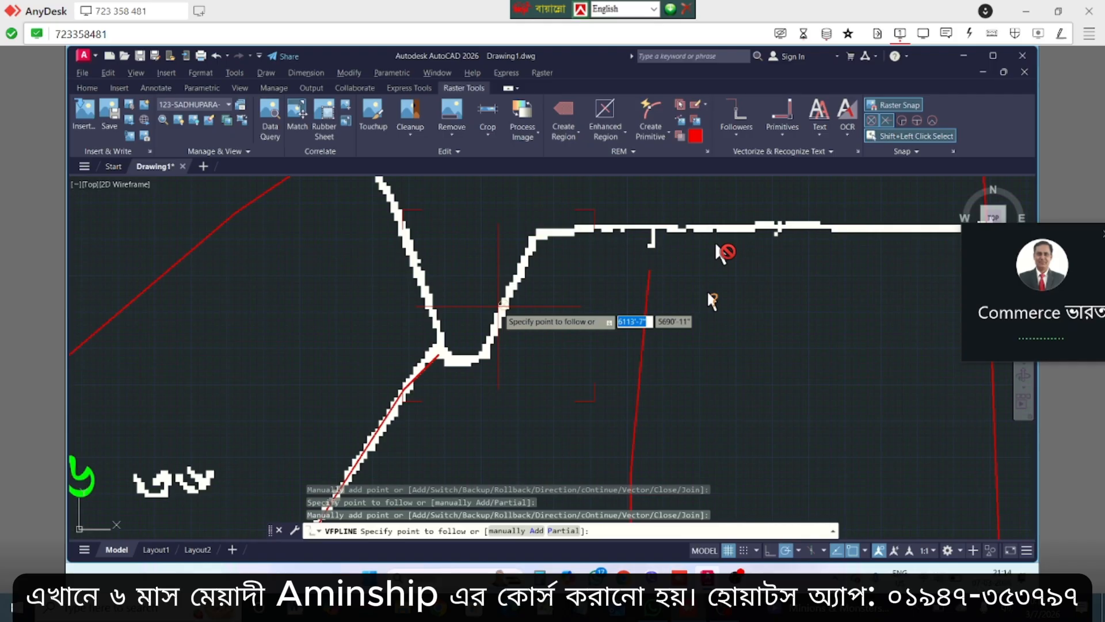
{"action": "scroll", "coordinate": [707, 289], "scroll_direction": "up", "scroll_amount": 3}
{"action": "left_click", "coordinate": [649, 352]}
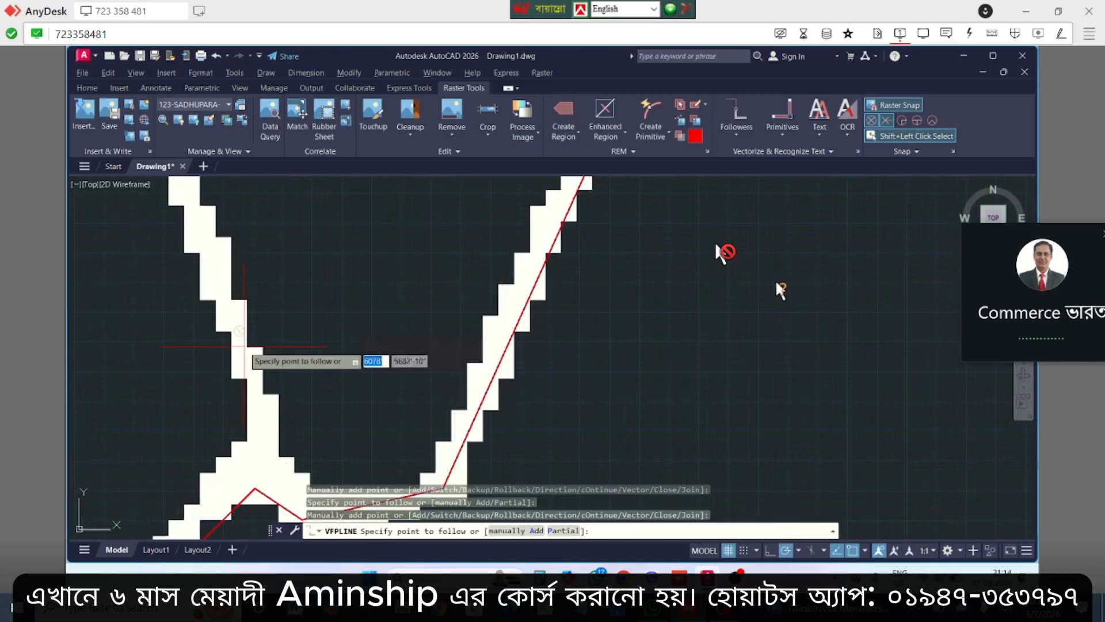
{"action": "scroll", "coordinate": [761, 277], "scroll_direction": "down", "scroll_amount": 3}
{"action": "scroll", "coordinate": [618, 276], "scroll_direction": "down", "scroll_amount": 6}
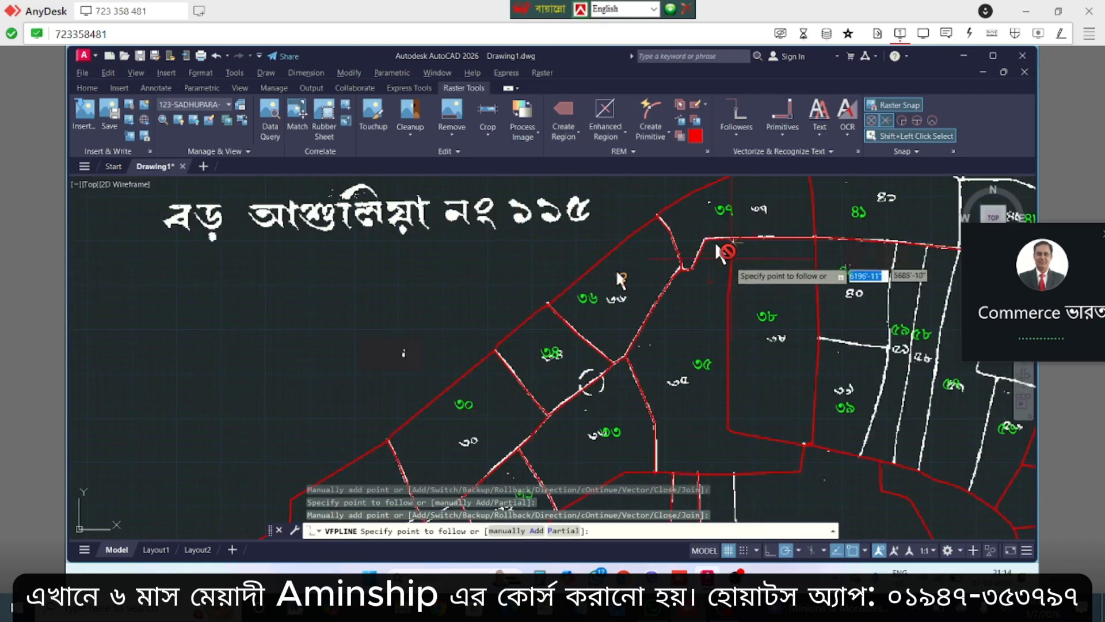
Trace the north edge of plot ৪১, continuing east along the top of plot ৪৮, and accept the polyline
{"action": "scroll", "coordinate": [617, 276], "scroll_direction": "up", "scroll_amount": 8}
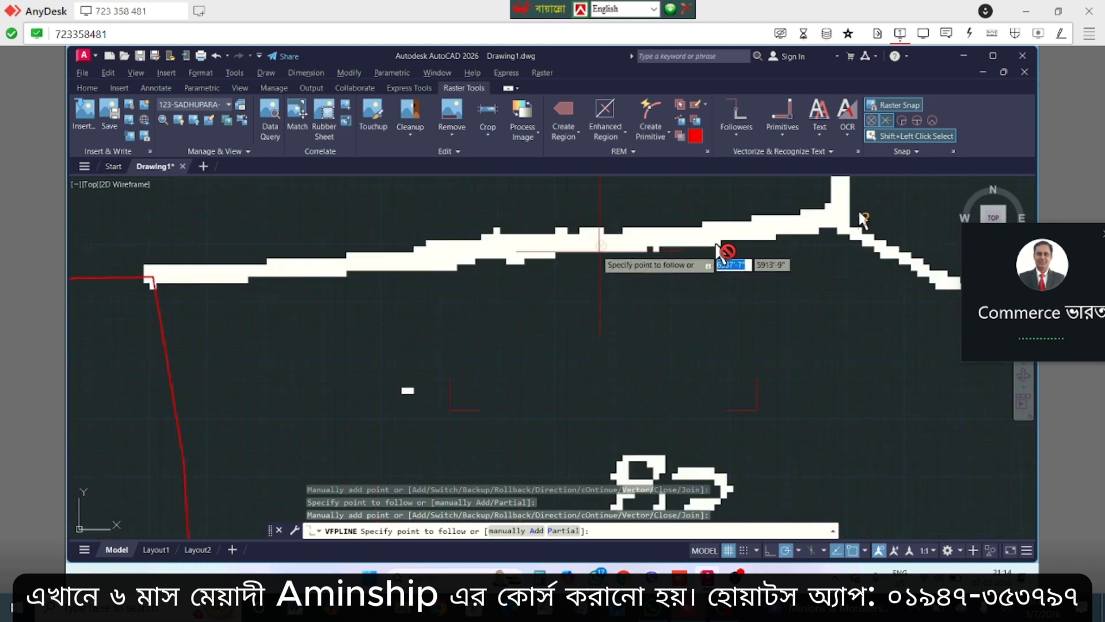
{"action": "left_click", "coordinate": [876, 237]}
{"action": "left_click", "coordinate": [876, 237]}
{"action": "scroll", "coordinate": [869, 239], "scroll_direction": "down", "scroll_amount": 3}
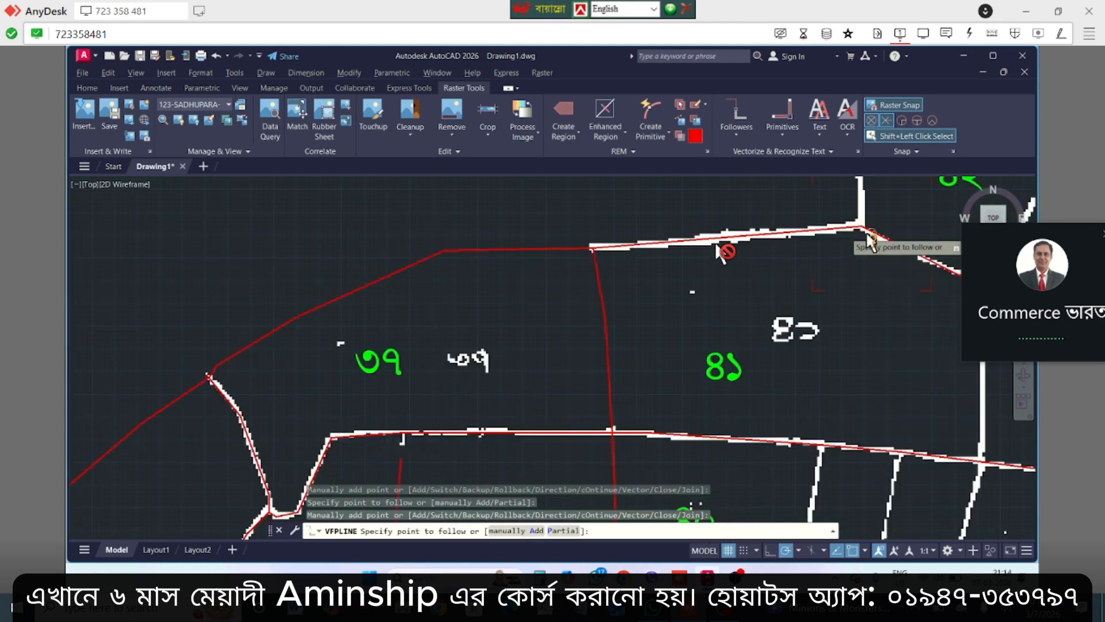
{"action": "scroll", "coordinate": [875, 237], "scroll_direction": "down", "scroll_amount": 4}
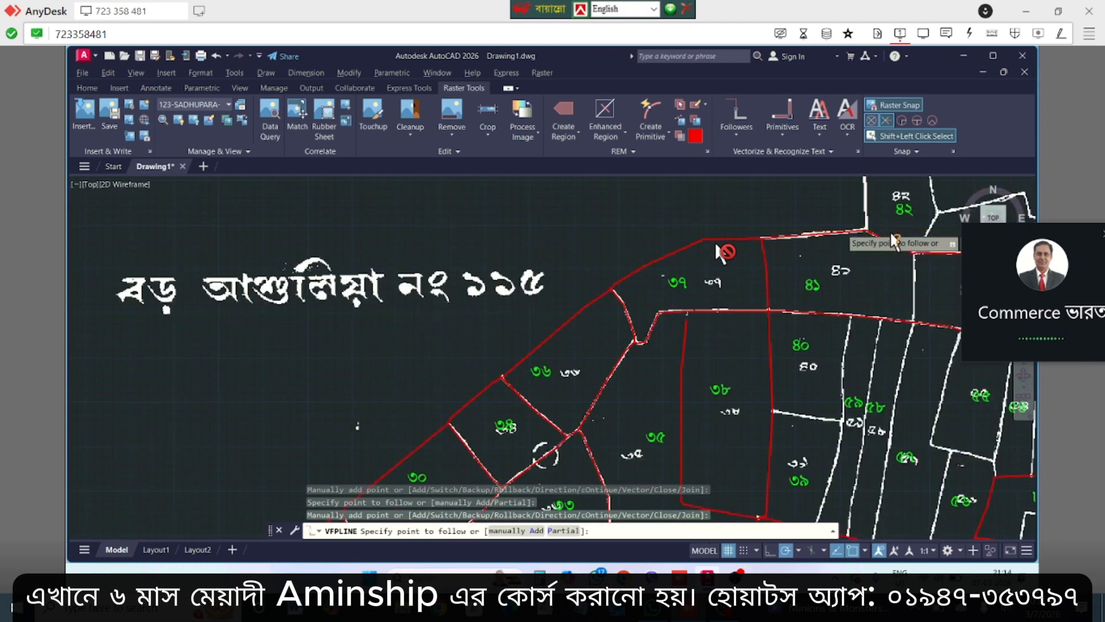
{"action": "scroll", "coordinate": [891, 236], "scroll_direction": "down", "scroll_amount": 2}
{"action": "scroll", "coordinate": [889, 240], "scroll_direction": "down", "scroll_amount": 2}
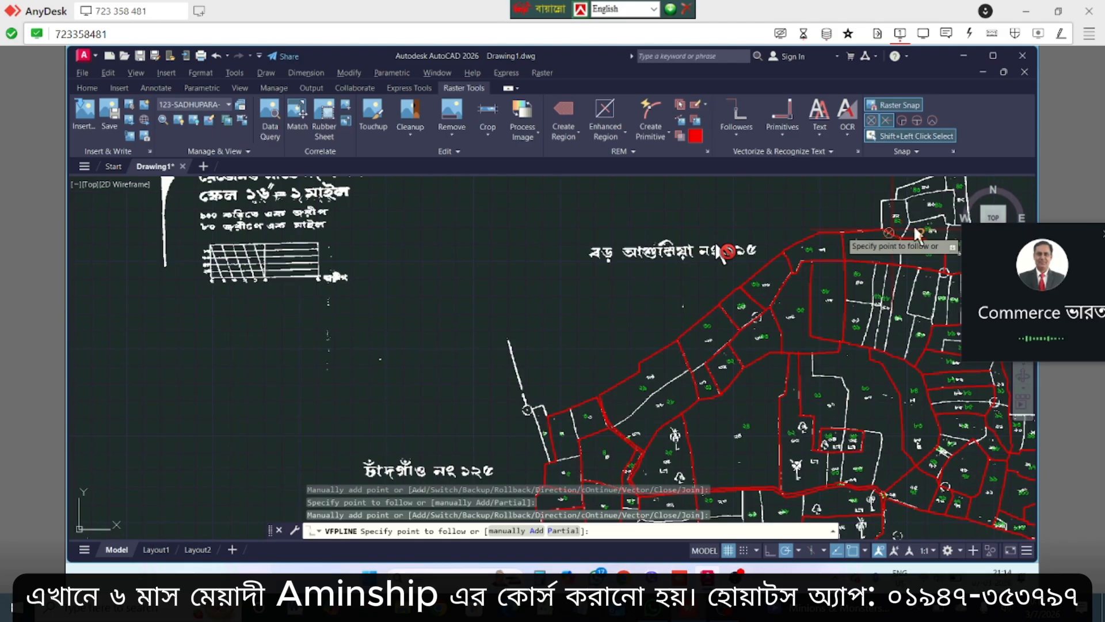
Trace the west edge of plot ৪২ and the line running between plots ৪২ and ৪৭ and on between ৪৬ and ৪৭
{"action": "scroll", "coordinate": [914, 235], "scroll_direction": "up", "scroll_amount": 5}
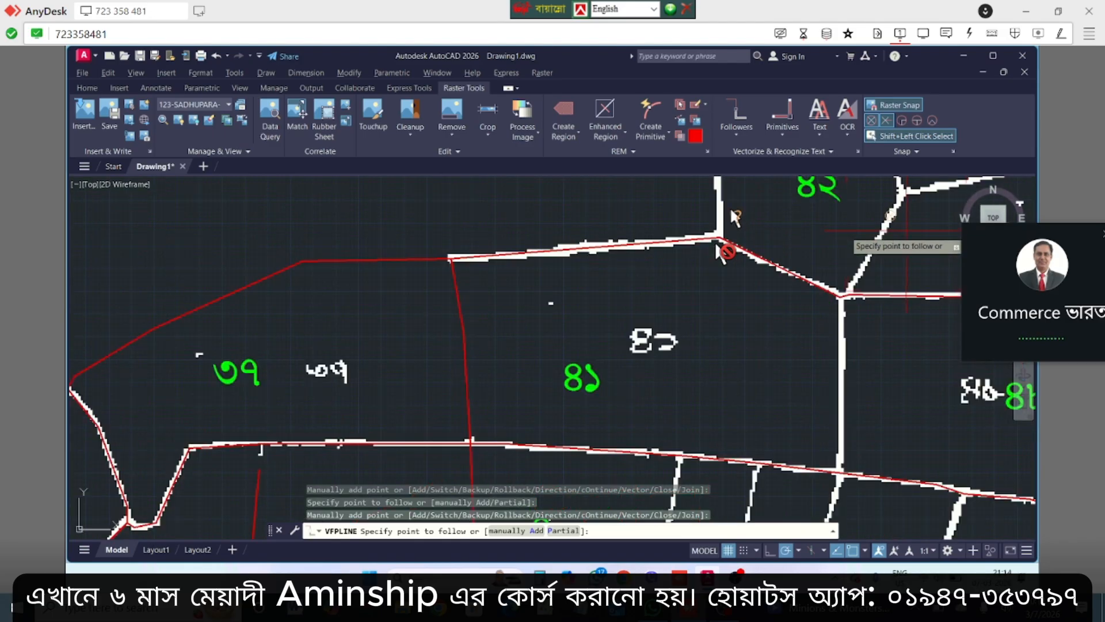
{"action": "scroll", "coordinate": [716, 244], "scroll_direction": "up", "scroll_amount": 5}
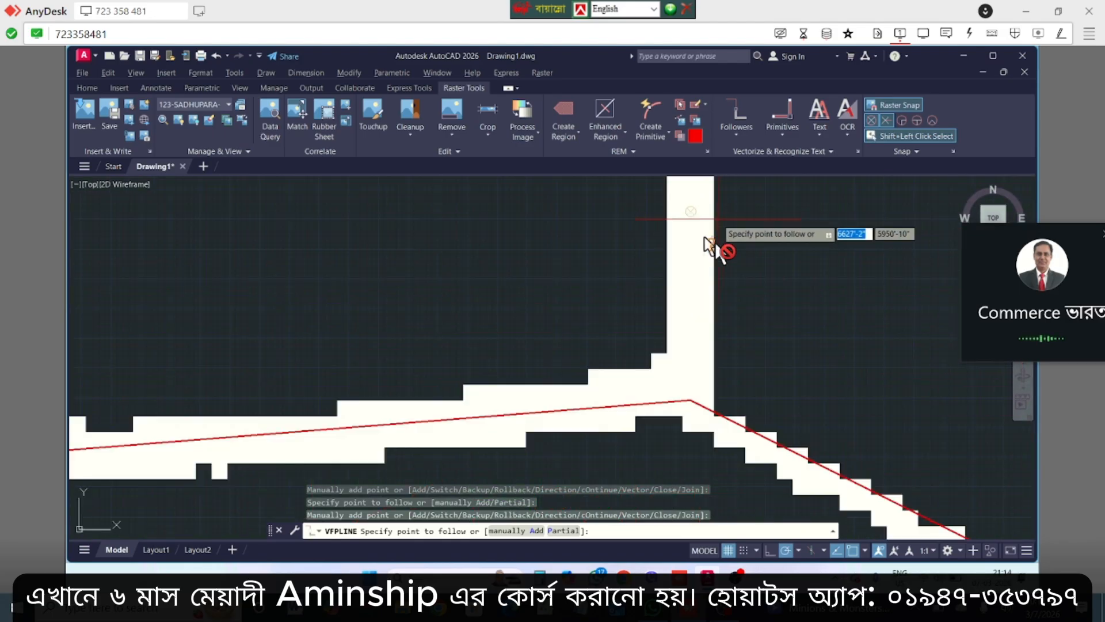
{"action": "scroll", "coordinate": [709, 245], "scroll_direction": "down", "scroll_amount": 5}
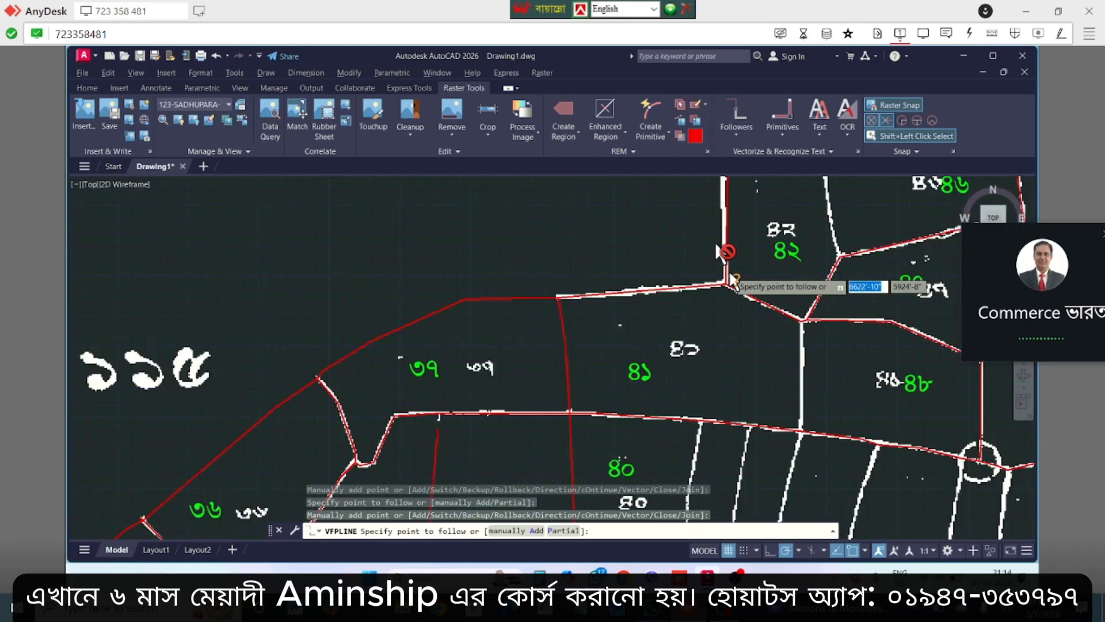
{"action": "scroll", "coordinate": [732, 281], "scroll_direction": "down", "scroll_amount": 4}
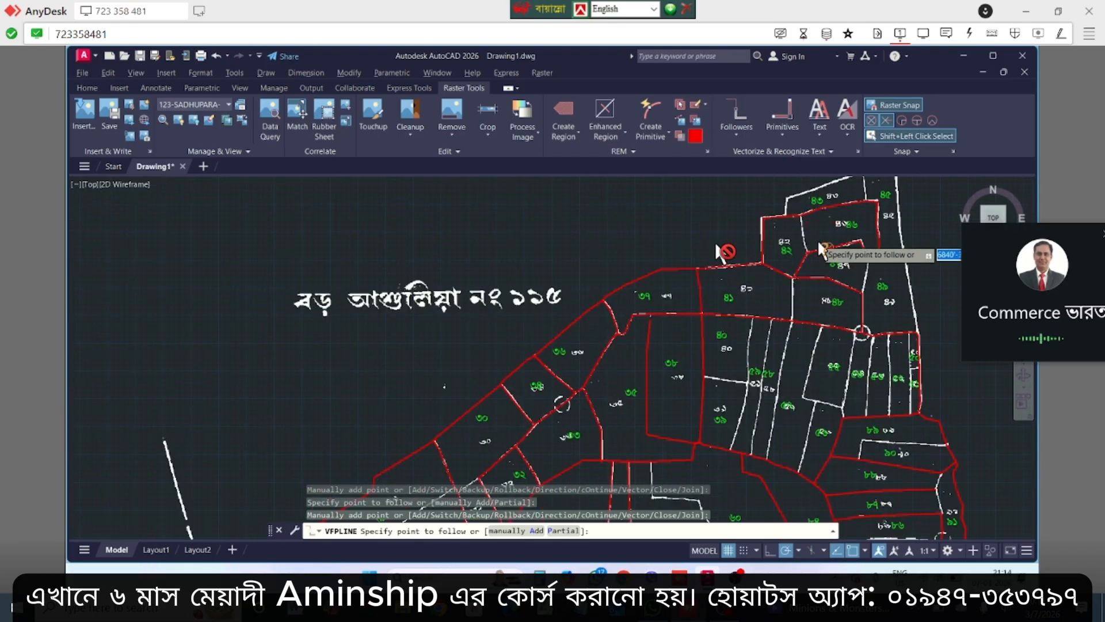
Trace the outer boundary line along the north side of plot ৪৩ as a followed polyline
{"action": "scroll", "coordinate": [822, 248], "scroll_direction": "down", "scroll_amount": 2}
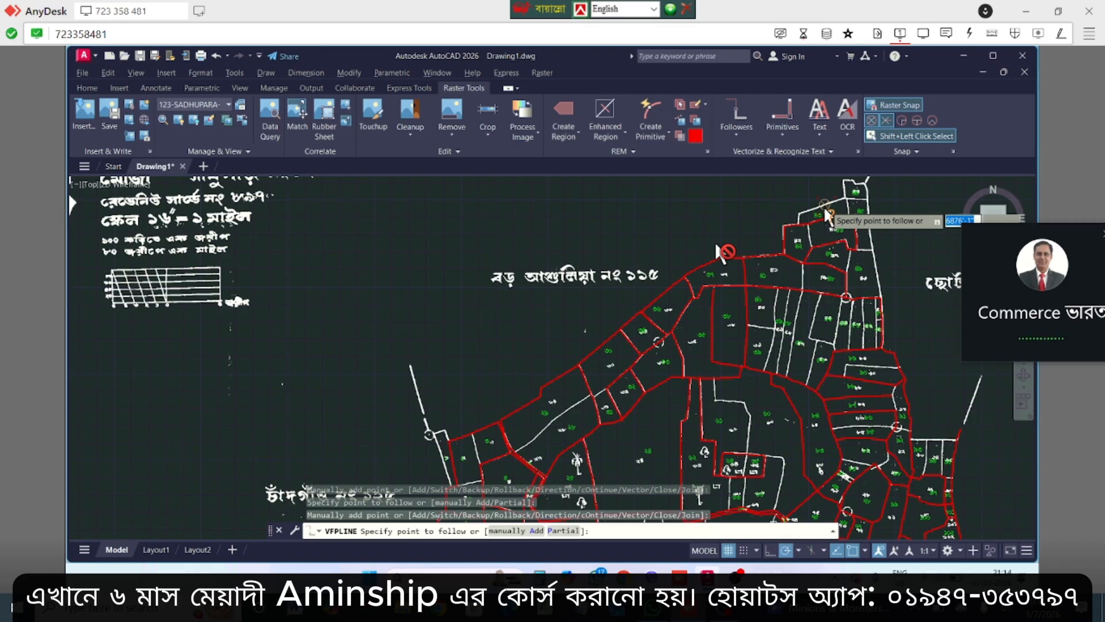
{"action": "scroll", "coordinate": [827, 216], "scroll_direction": "up", "scroll_amount": 3}
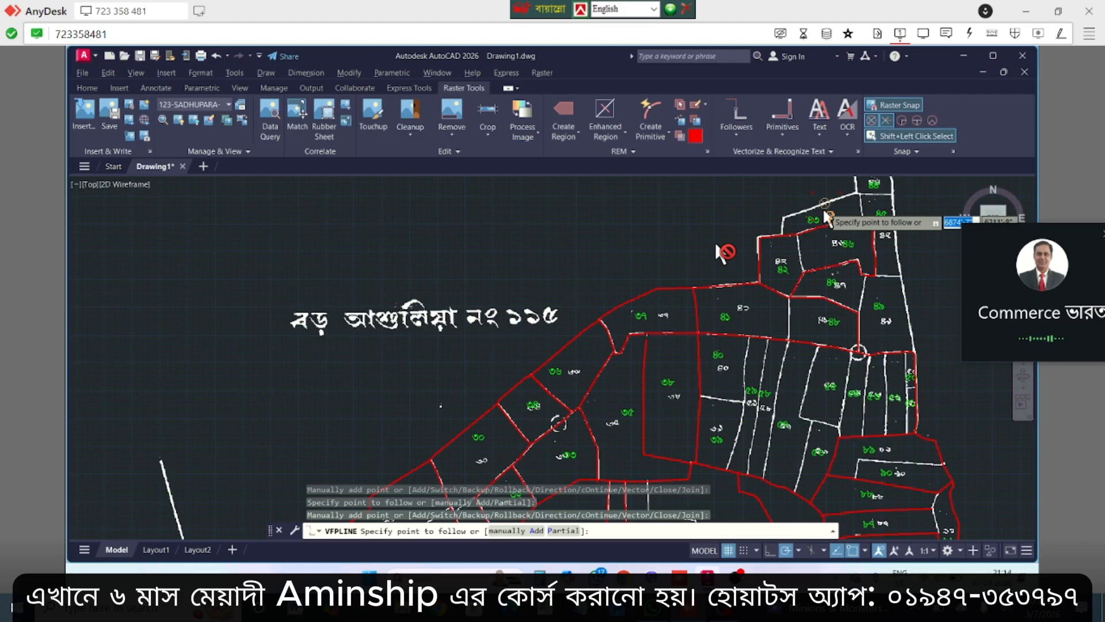
{"action": "scroll", "coordinate": [827, 217], "scroll_direction": "up", "scroll_amount": 4}
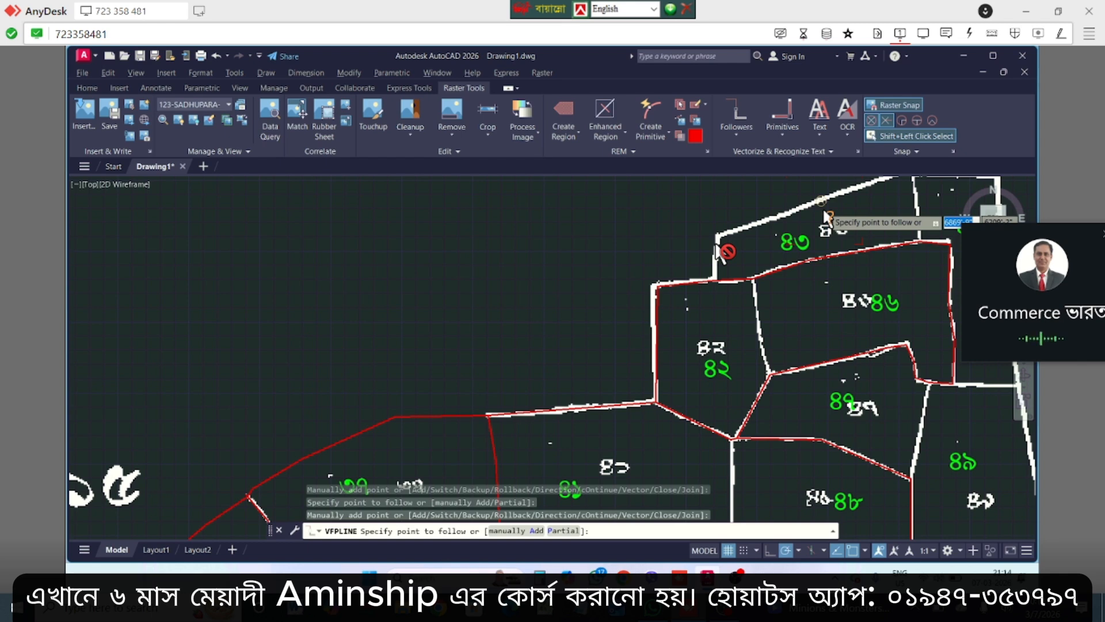
{"action": "scroll", "coordinate": [827, 218], "scroll_direction": "up", "scroll_amount": 3}
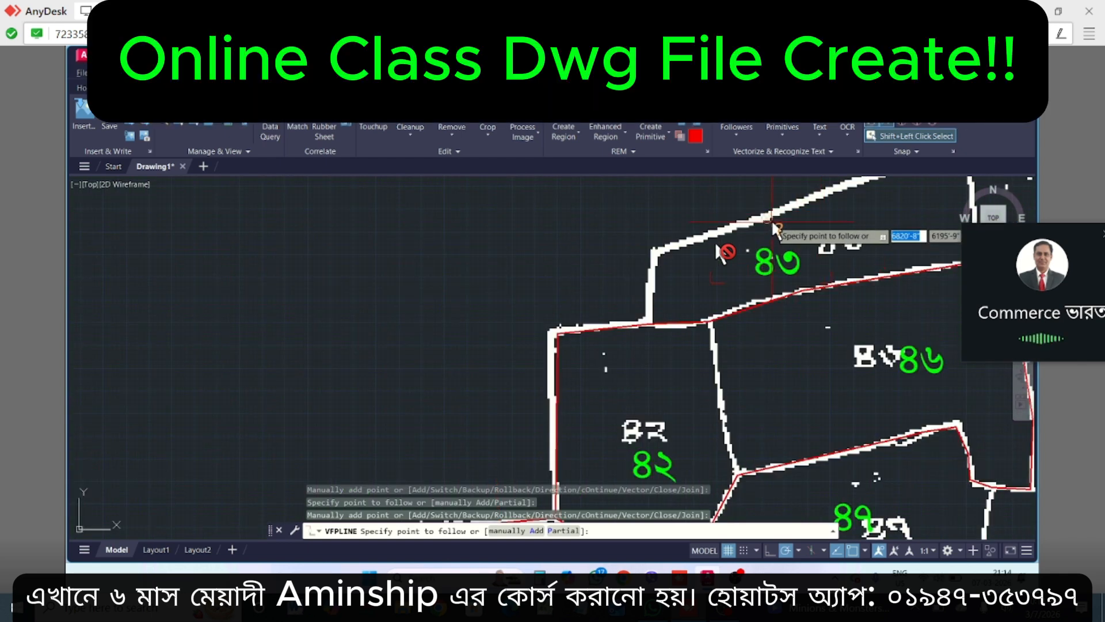
{"action": "scroll", "coordinate": [772, 222], "scroll_direction": "up", "scroll_amount": 2}
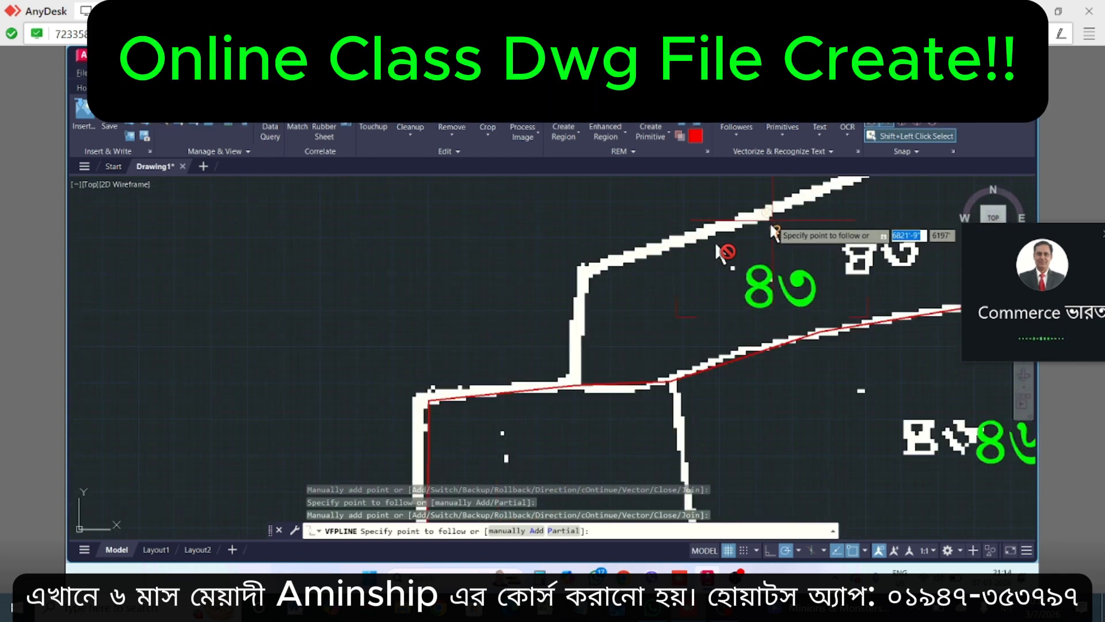
{"action": "scroll", "coordinate": [770, 224], "scroll_direction": "up", "scroll_amount": 2}
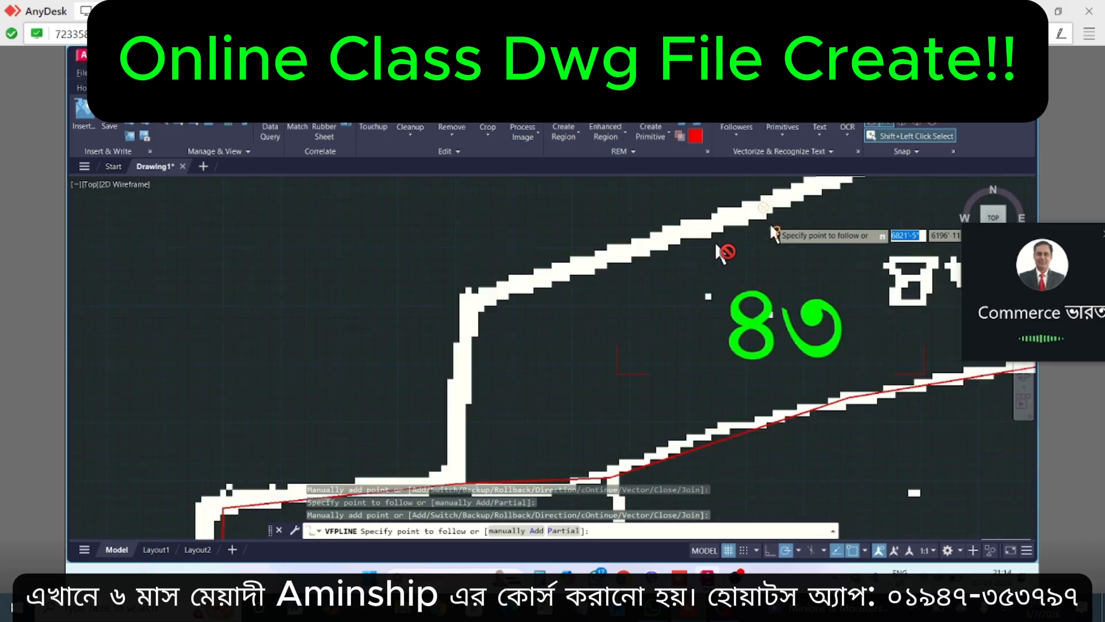
{"action": "scroll", "coordinate": [770, 225], "scroll_direction": "up", "scroll_amount": 2}
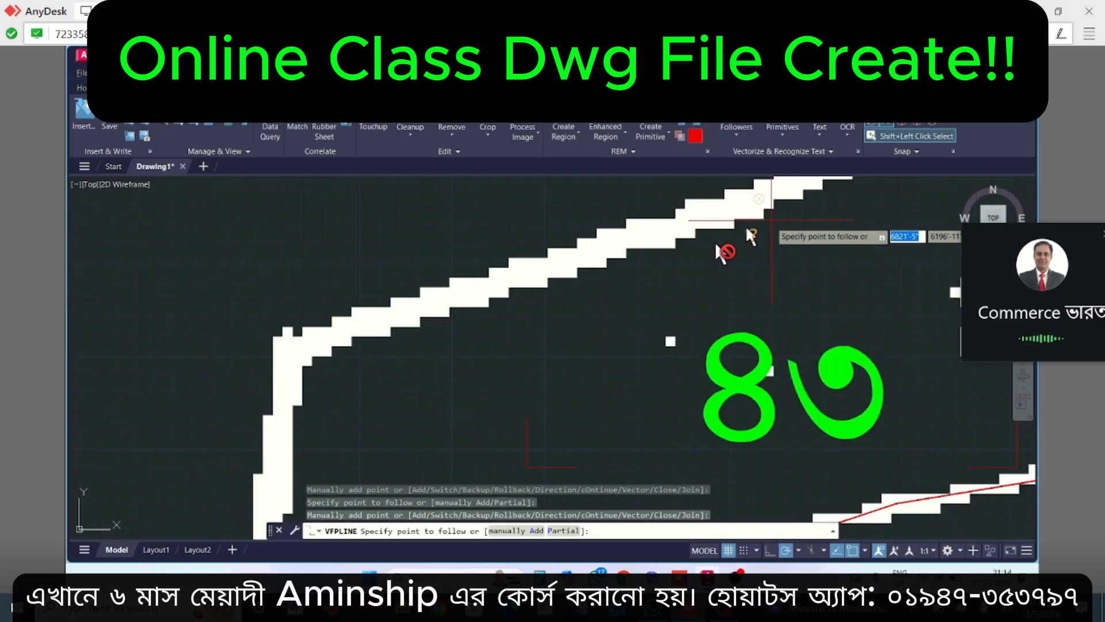